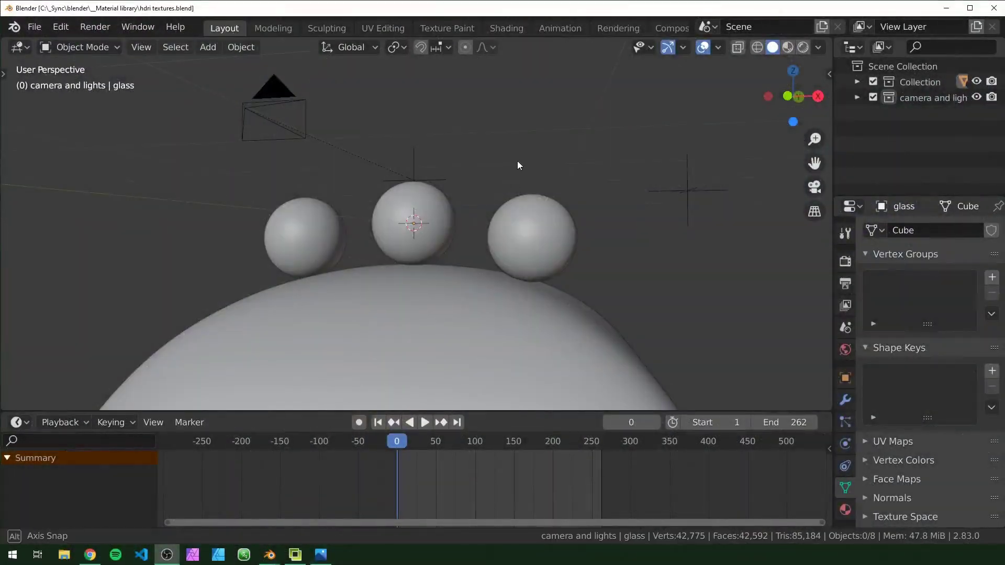
# - Switch to the Shading workspace with the world nodes and set the camera viewport to Rendered shading
pyautogui.moveTo(517, 166)
pyautogui.mouseDown(button='middle')
pyautogui.moveTo(565, 183)
pyautogui.moveTo(508, 175)
pyautogui.mouseUp(button='middle')
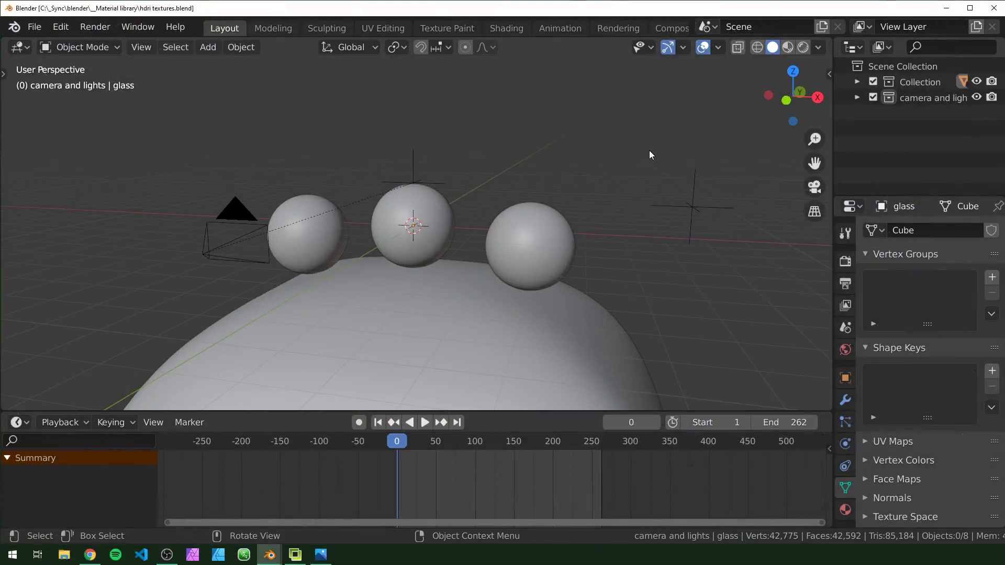
pyautogui.moveTo(650, 154); pyautogui.dragTo(519, 84, button='middle')
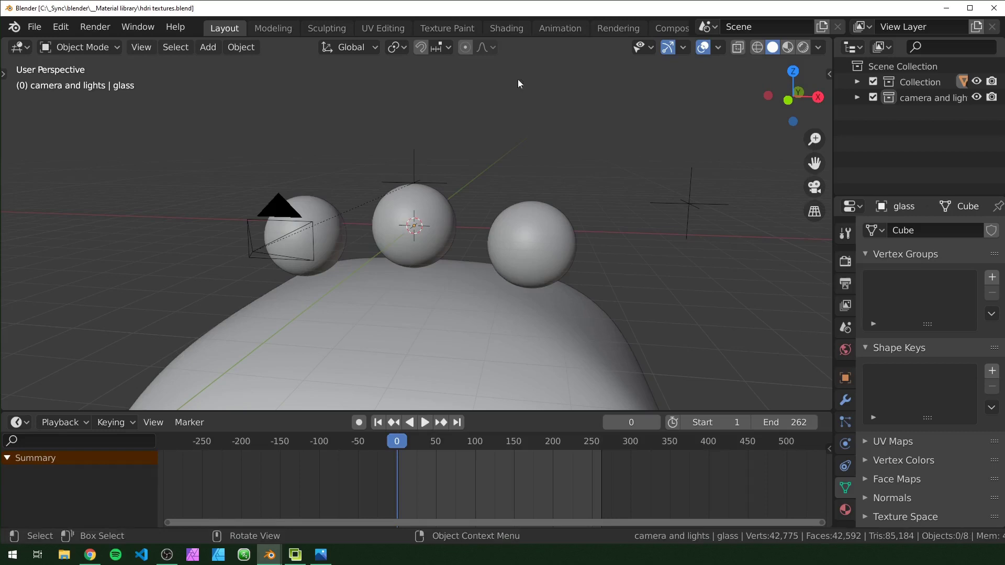
pyautogui.click(511, 29)
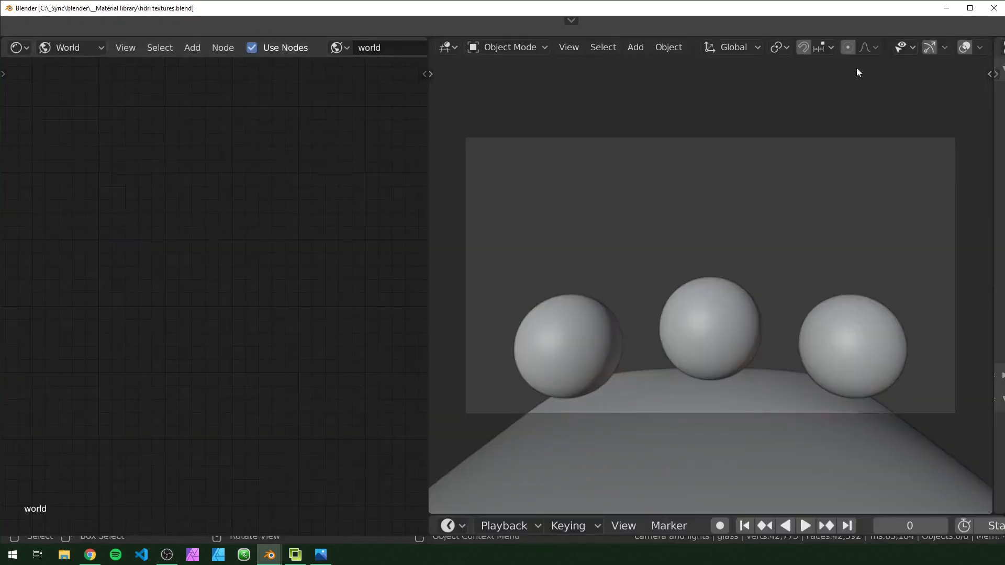
pyautogui.hscroll(5, 926, 48)
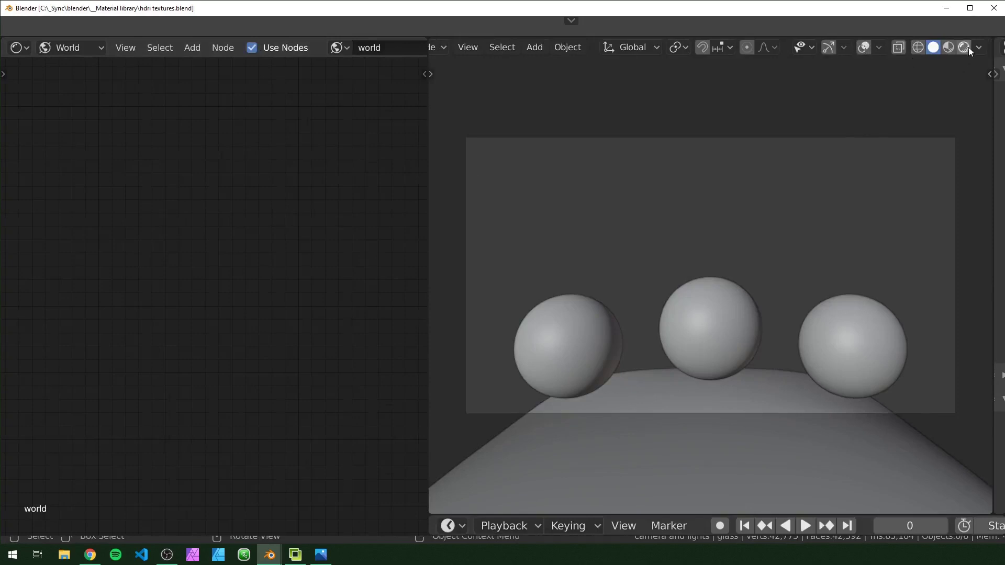
pyautogui.click(962, 48)
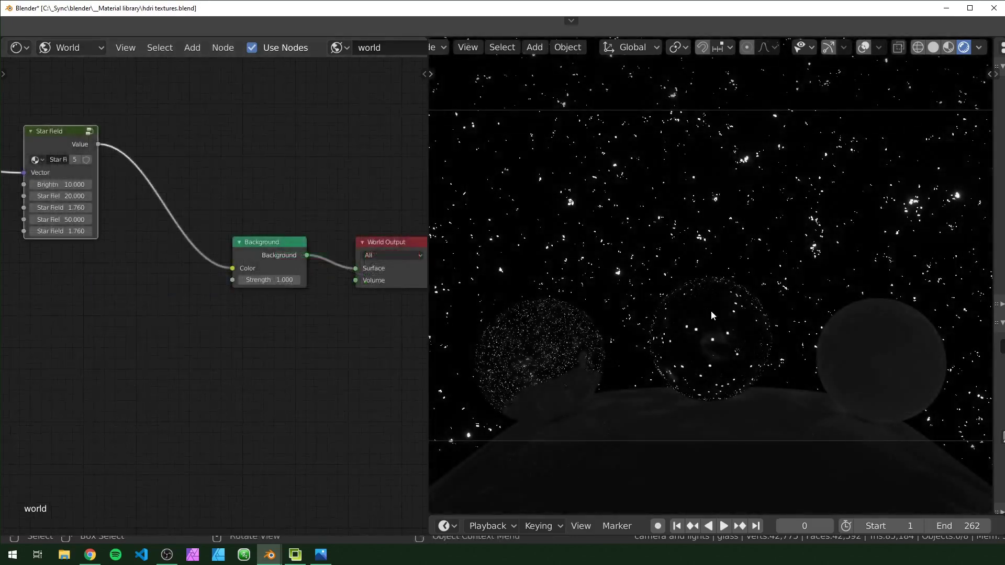
# - Move the Texture Coordinate, Mapping and Star Field nodes away from the Background node to make room between them
pyautogui.scroll(-6, 151, 355)
pyautogui.moveTo(137, 354); pyautogui.dragTo(407, 294, button='middle')
pyautogui.scroll(-4, 319, 309)
pyautogui.moveTo(319, 309); pyautogui.dragTo(190, 321, button='middle')
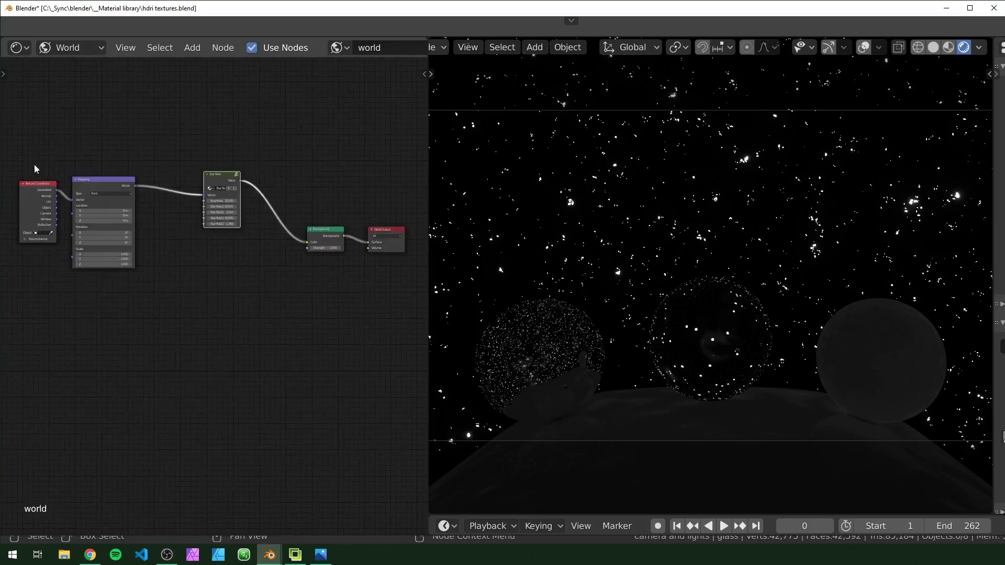
pyautogui.moveTo(35, 165); pyautogui.dragTo(249, 316)
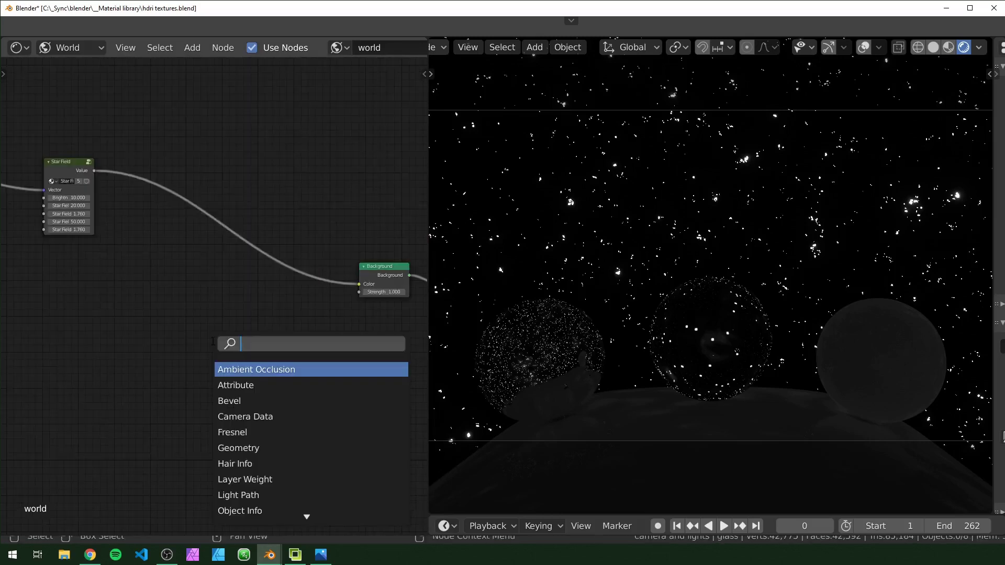
# - Add a MixRGB node on the link between the Star Field and Background nodes
pyautogui.write('mix')
pyautogui.press('Down')
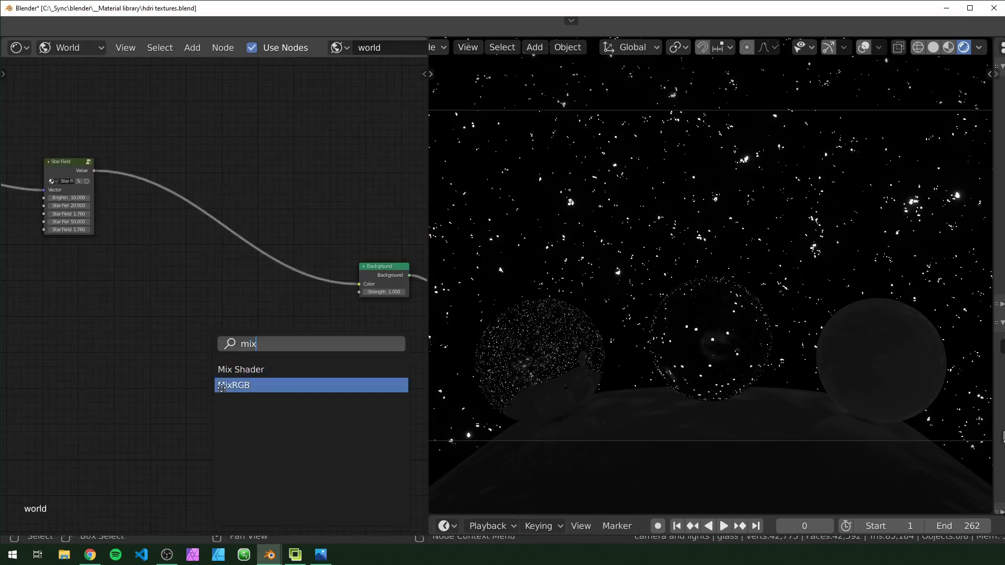
pyautogui.press('Return')
pyautogui.click(306, 274)
pyautogui.scroll(2, 278, 329)
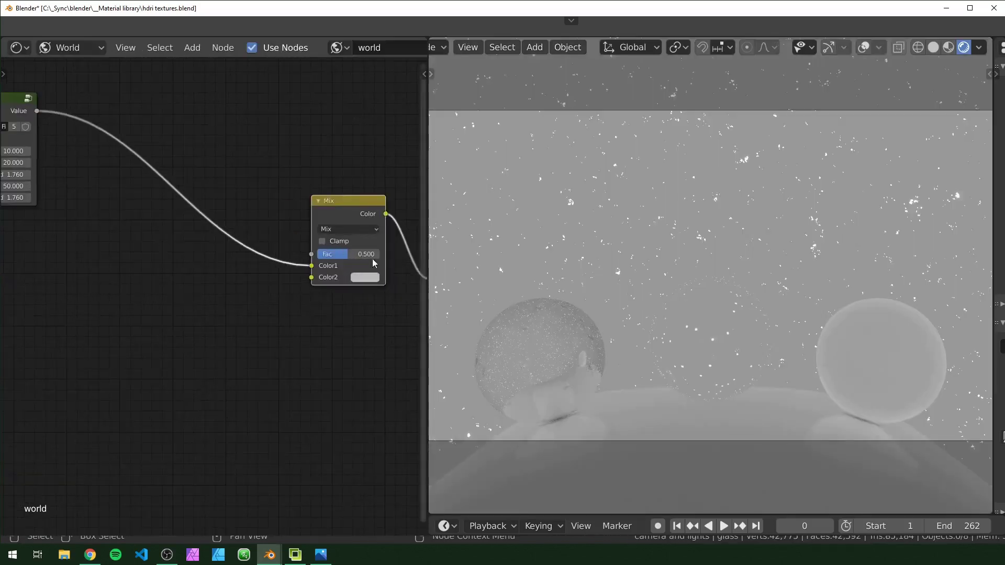
# - Set the MixRGB node's blending mode to Add, its Fac to 1.000 and its Color2 to black
pyautogui.moveTo(341, 308); pyautogui.dragTo(256, 293, button='middle')
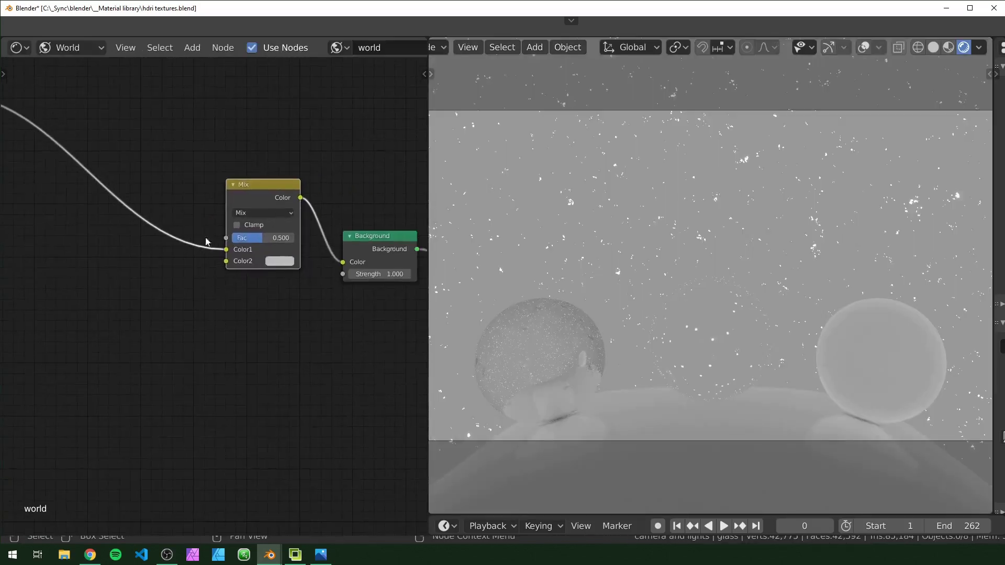
pyautogui.click(255, 213)
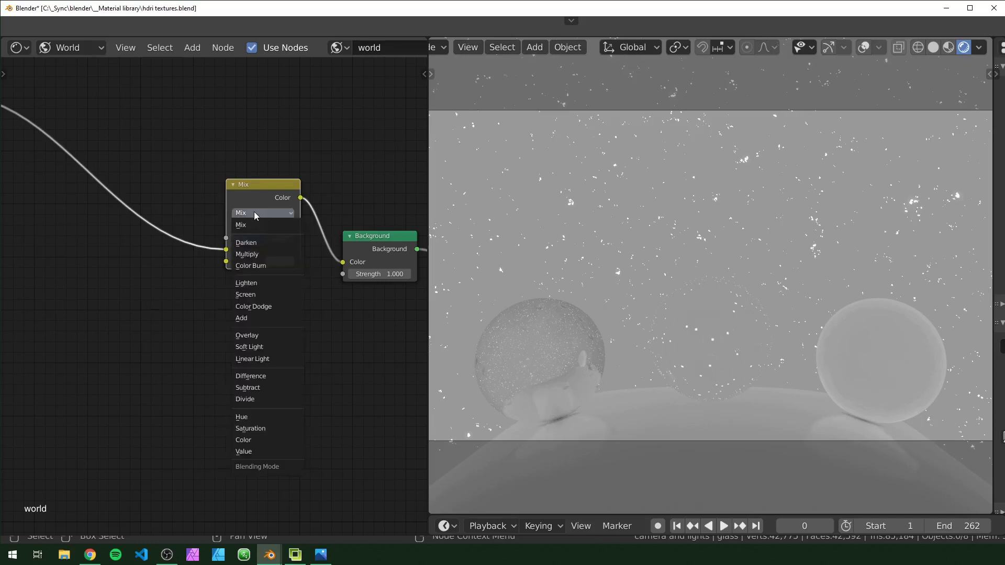
pyautogui.click(254, 318)
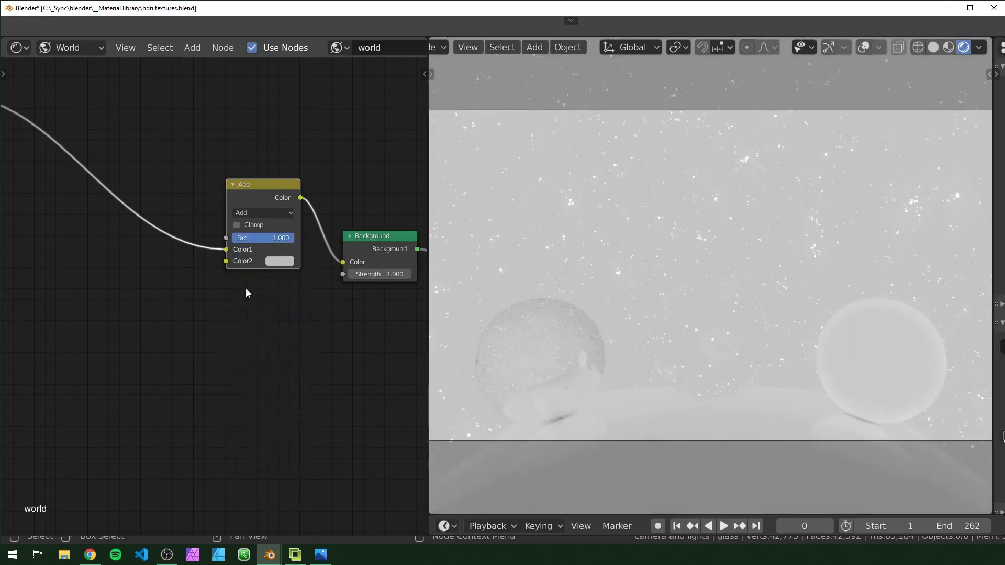
pyautogui.click(276, 261)
pyautogui.moveTo(356, 127); pyautogui.dragTo(331, 206)
pyautogui.scroll(-3, 722, 313)
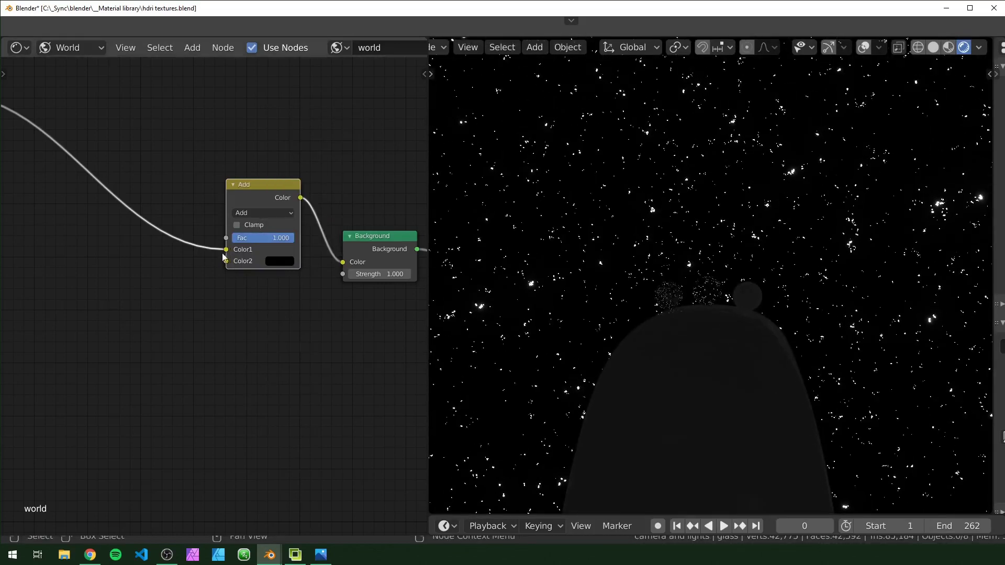
# - Move the Texture Coordinate node lower and farther from the Mapping node, and add a reroute point on the link between them
pyautogui.moveTo(84, 338); pyautogui.dragTo(319, 272, button='middle')
pyautogui.scroll(-5, 190, 288)
pyautogui.scroll(-5, 173, 328)
pyautogui.moveTo(175, 333); pyautogui.dragTo(208, 277, button='middle')
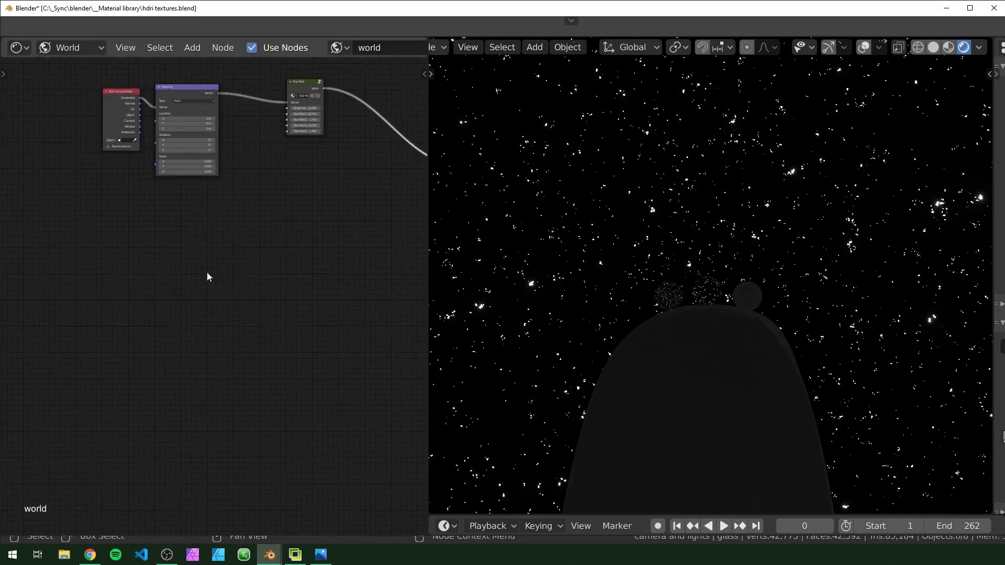
pyautogui.moveTo(119, 100); pyautogui.dragTo(407, 226)
pyautogui.moveTo(301, 259); pyautogui.dragTo(390, 257, button='middle')
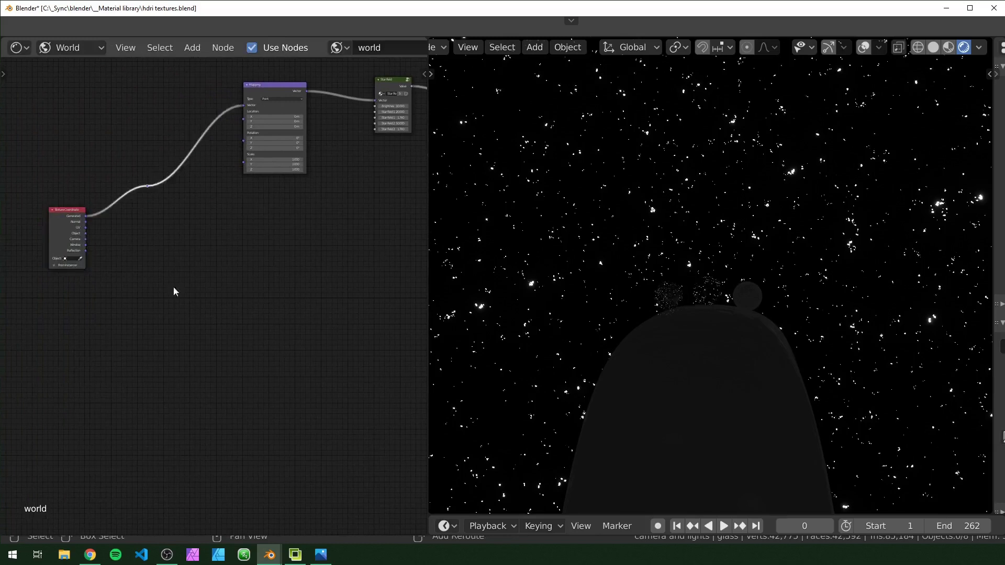
# - Add a second Mapping node below the first and connect the reroute point to its Vector input
pyautogui.keyDown('ctrl'); pyautogui.scroll(-2, 181, 277); pyautogui.keyUp('ctrl')
pyautogui.scroll(2, 262, 262)
pyautogui.hotkey('shift', 'a')
pyautogui.write('mapping')
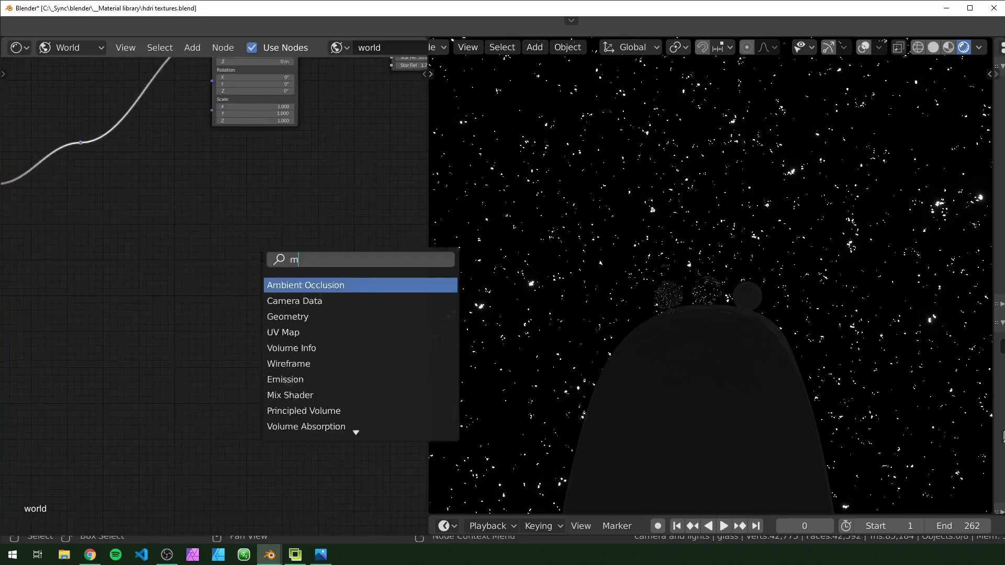
pyautogui.press('Return')
pyautogui.click(231, 171)
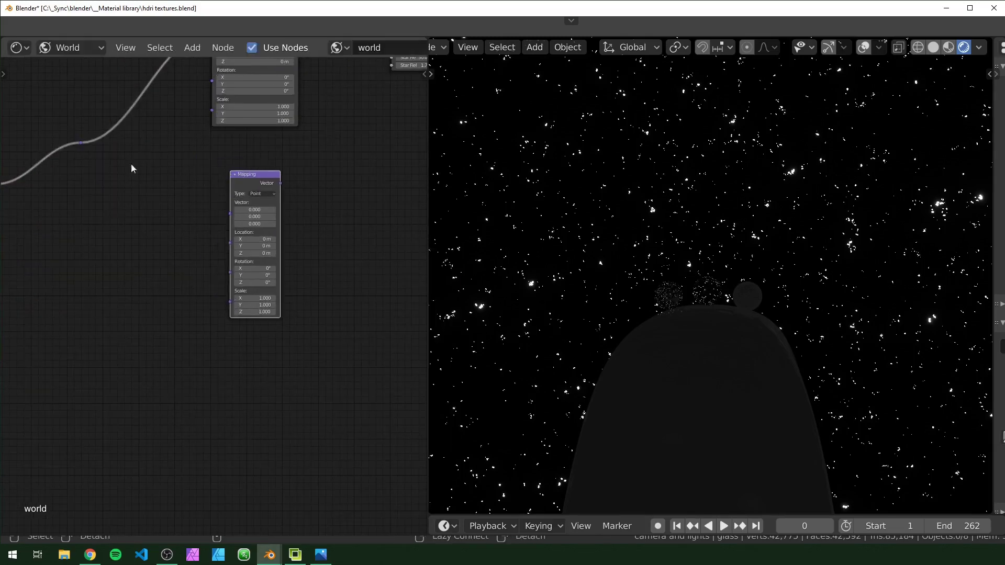
pyautogui.keyDown('alt'); pyautogui.moveTo(83, 142); pyautogui.dragTo(236, 214, button='right'); pyautogui.keyUp('alt')
# - Add a Separate XYZ node beside the second Mapping node and feed it that node's Vector output
pyautogui.moveTo(329, 213); pyautogui.dragTo(259, 229, button='middle')
pyautogui.click(258, 229)
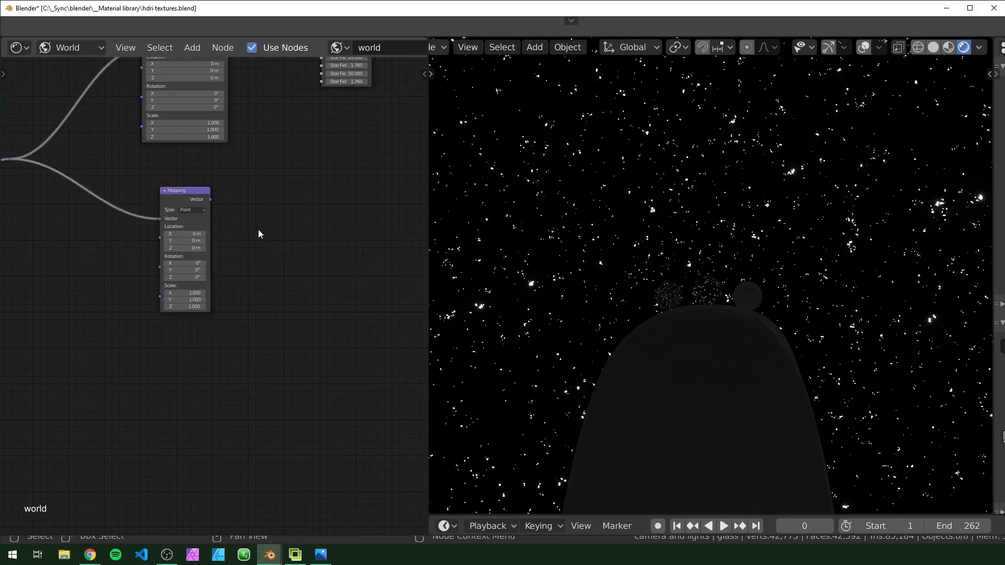
pyautogui.hotkey('shift', 'a')
pyautogui.click(259, 230)
pyautogui.write('sep')
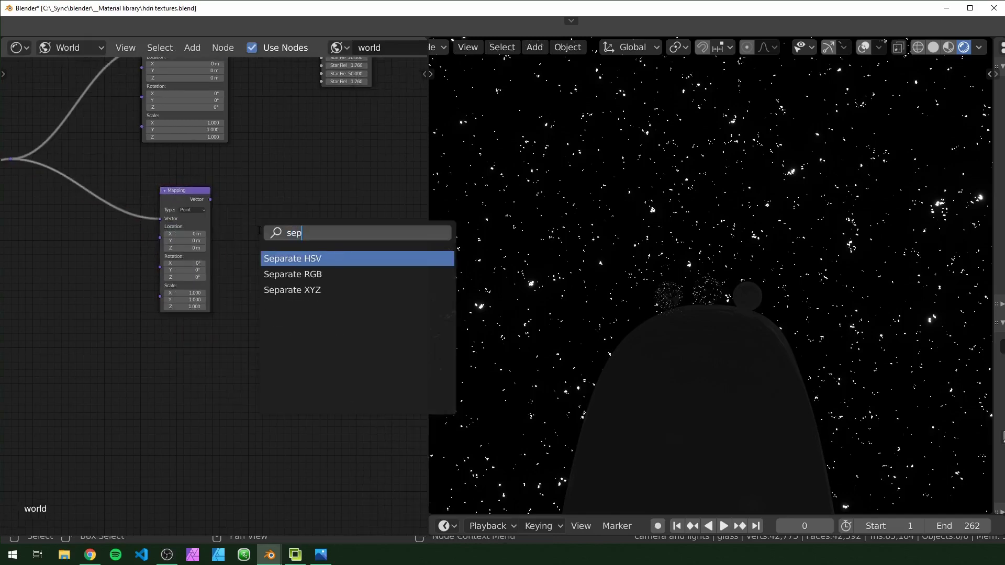
pyautogui.press('Down')
pyautogui.press('Down')
pyautogui.press('Return')
pyautogui.click(259, 225)
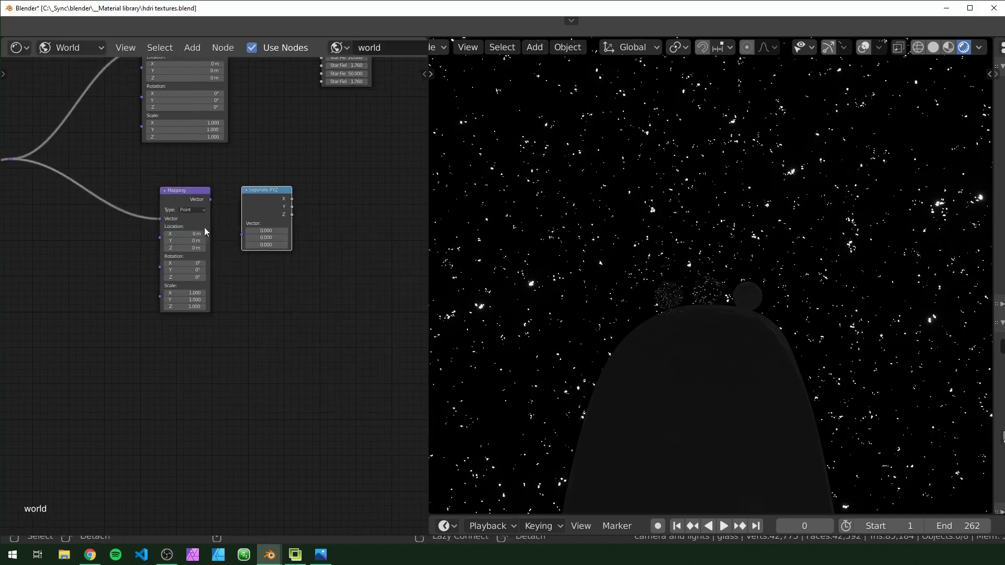
pyautogui.keyDown('alt'); pyautogui.moveTo(194, 205); pyautogui.dragTo(260, 220, button='right'); pyautogui.keyUp('alt')
# - Connect the Separate XYZ node's Z output to Color2 of the Add node and inspect the sky gradient
pyautogui.moveTo(280, 221); pyautogui.dragTo(180, 248, button='middle')
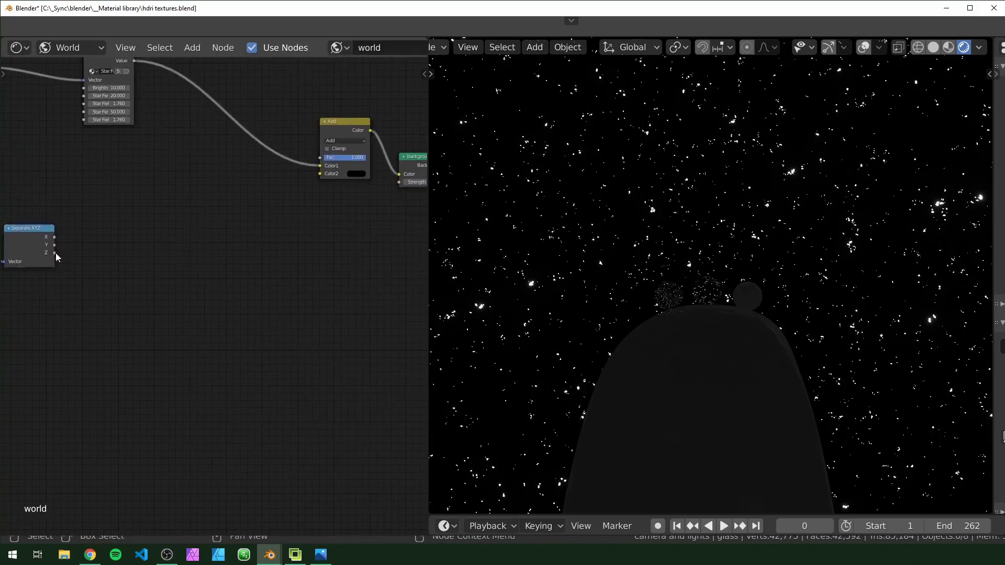
pyautogui.moveTo(55, 253); pyautogui.dragTo(320, 174)
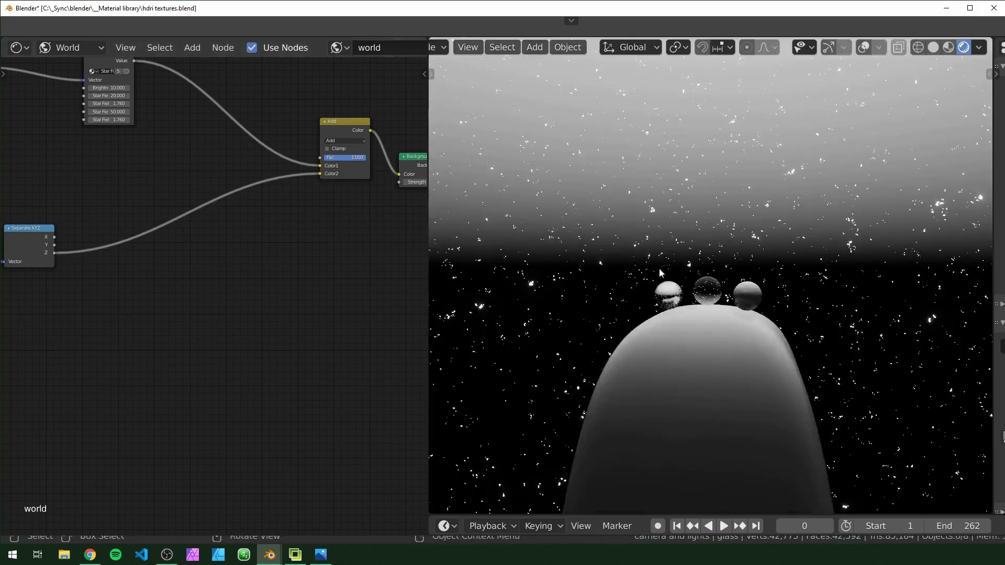
pyautogui.moveTo(691, 298); pyautogui.dragTo(725, 280, button='middle')
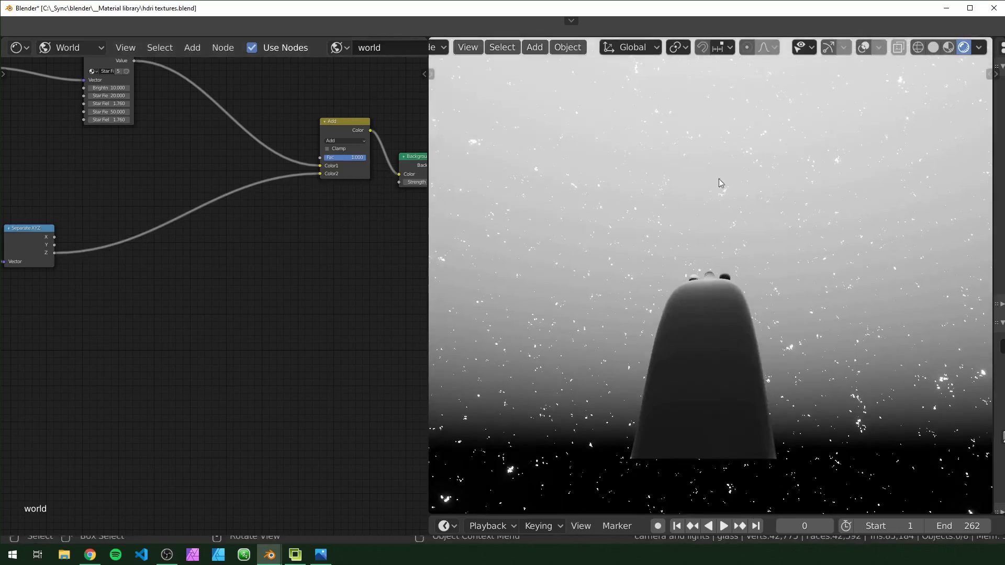
pyautogui.moveTo(408, 309); pyautogui.dragTo(409, 336, button='middle')
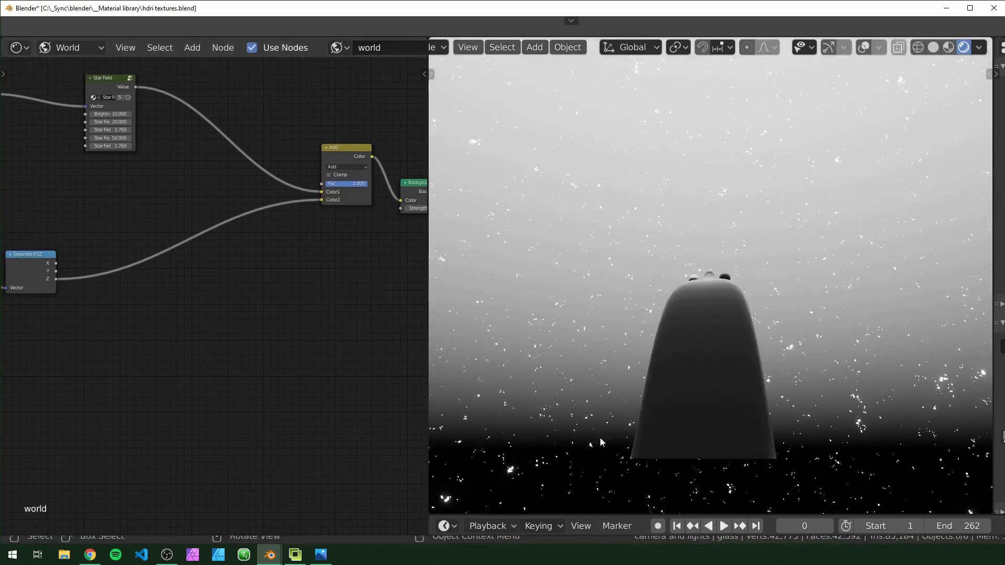
pyautogui.moveTo(600, 442); pyautogui.dragTo(795, 339, button='middle')
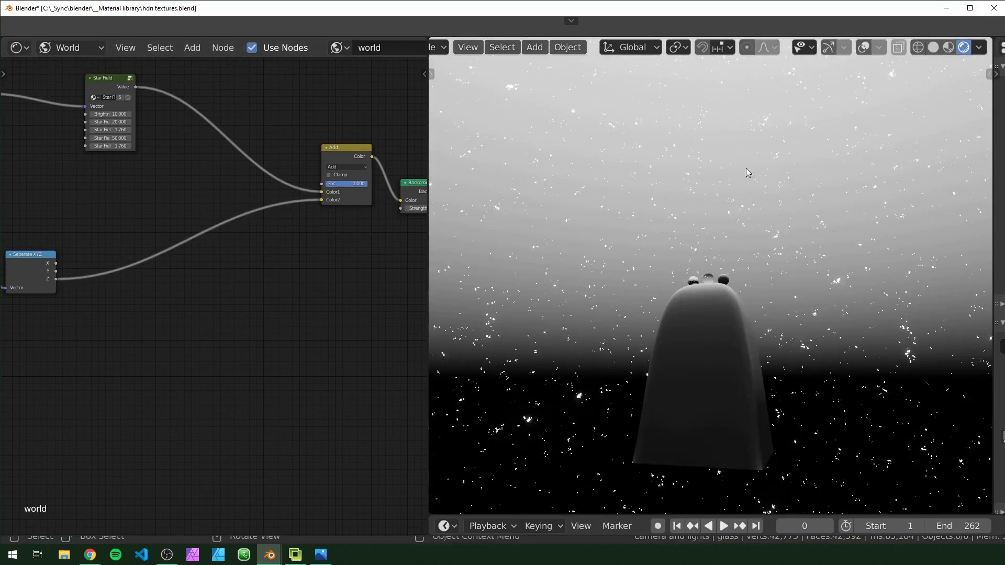
# - Duplicate the Add node, place the copy below the gradient link and reset it to the default Mix settings
pyautogui.click(350, 154)
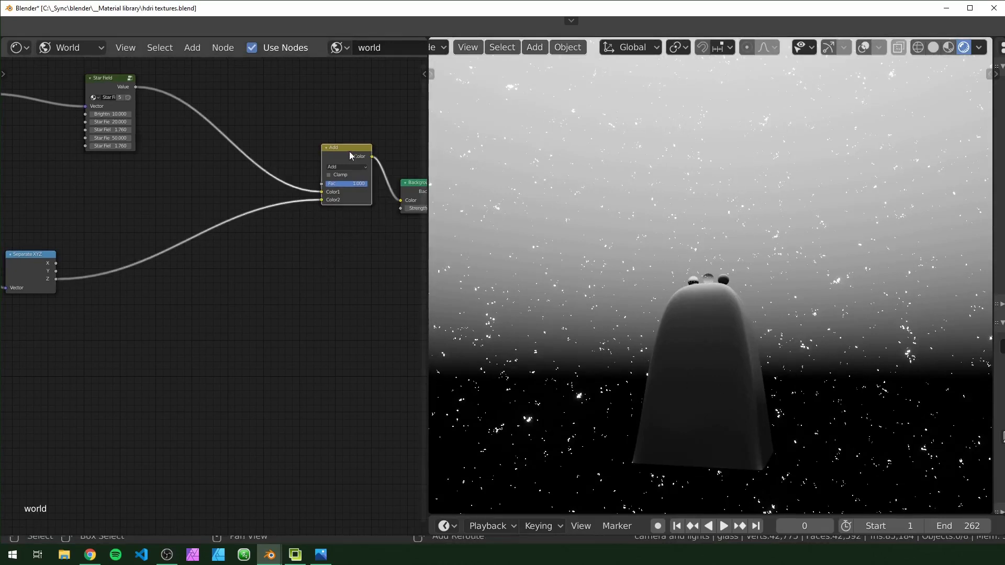
pyautogui.hotkey('shift', 'd')
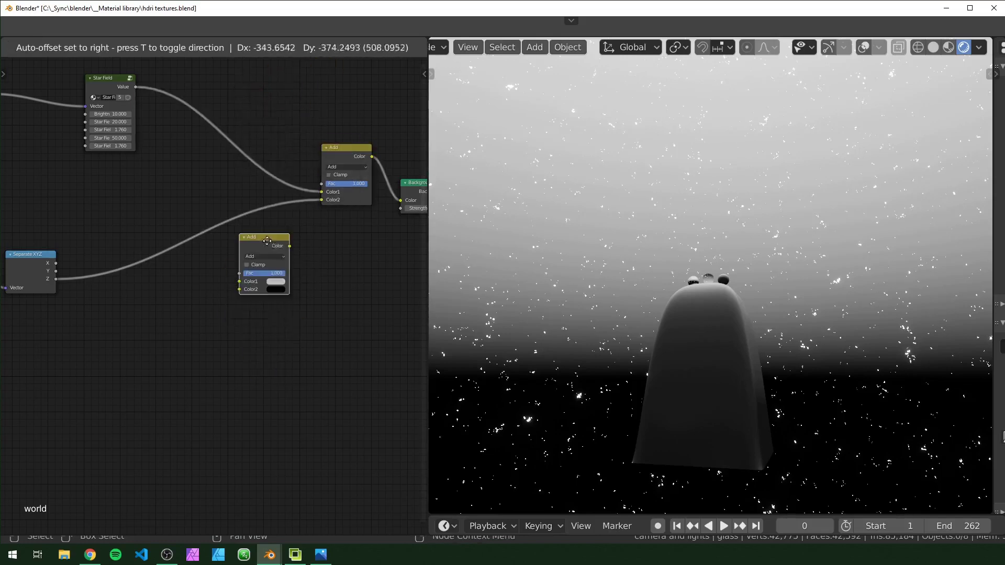
pyautogui.click(267, 240)
pyautogui.scroll(2, 289, 238)
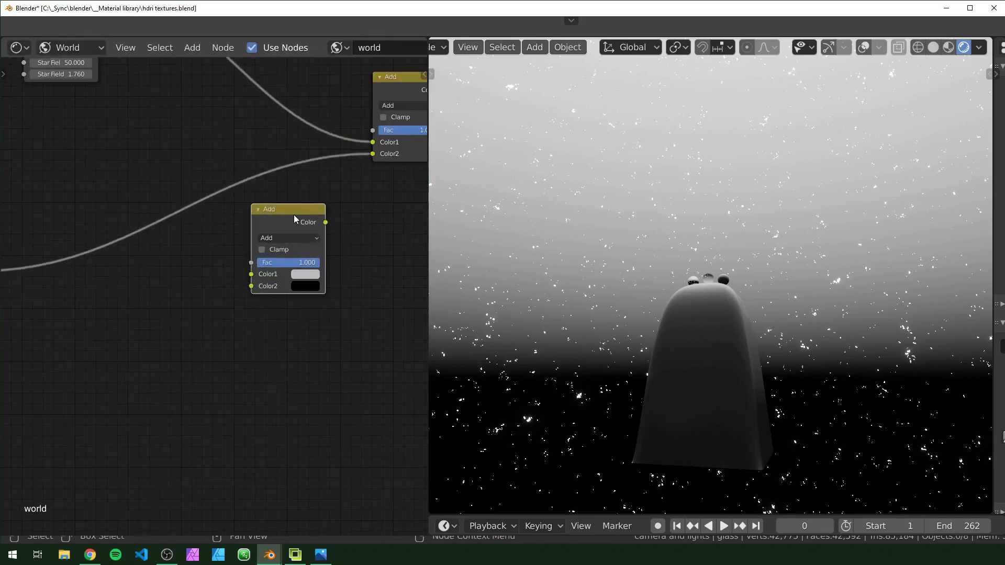
pyautogui.press('BackSpace')
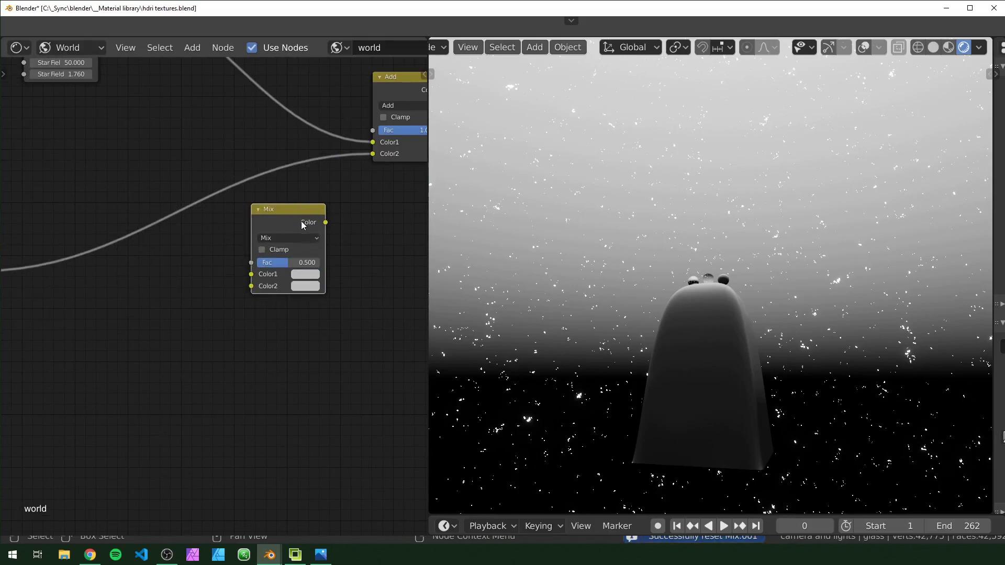
# - Insert the Mix node between Separate XYZ and the Add node's Color2, with the Z output driving its Fac
pyautogui.moveTo(302, 221); pyautogui.dragTo(259, 175)
pyautogui.moveTo(196, 210); pyautogui.dragTo(322, 209, button='middle')
pyautogui.moveTo(334, 226); pyautogui.dragTo(335, 215)
pyautogui.keyDown('ctrl'); pyautogui.scroll(-3, 299, 321); pyautogui.keyUp('ctrl')
# - Set the new Mix node's Color1 to black and its Color2 to white
pyautogui.click(307, 238)
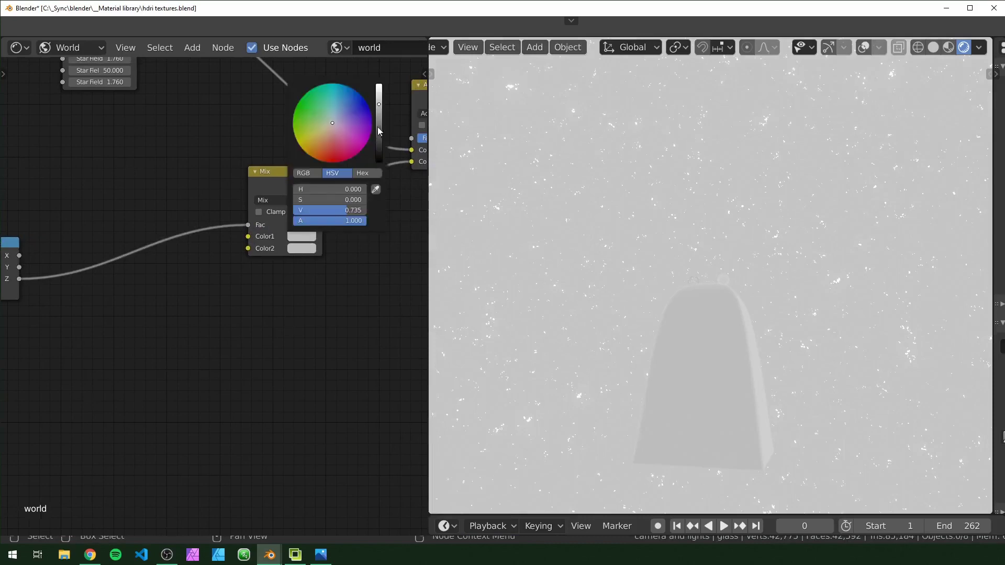
pyautogui.moveTo(380, 131); pyautogui.dragTo(336, 203)
pyautogui.click(296, 249)
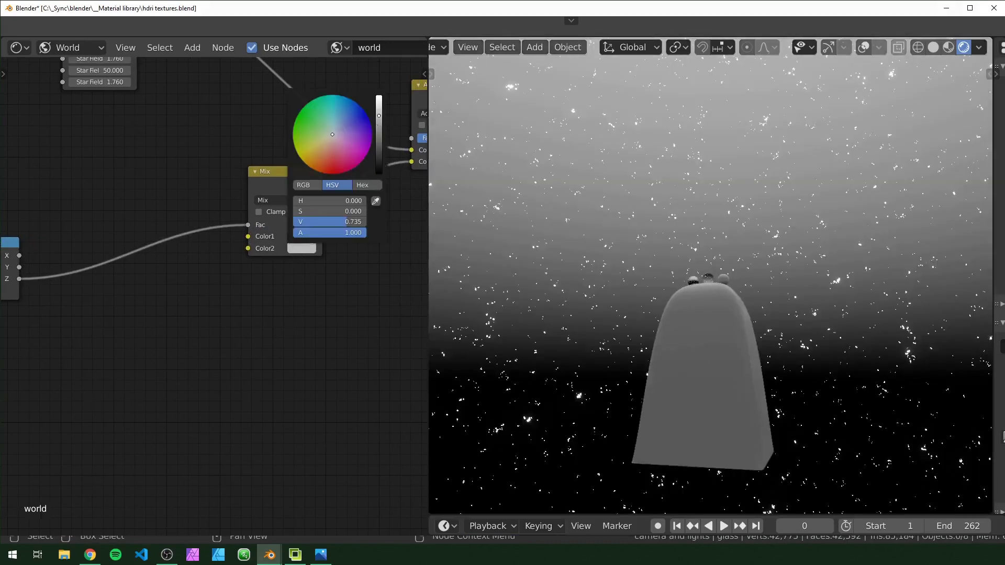
pyautogui.moveTo(378, 124); pyautogui.dragTo(378, 96)
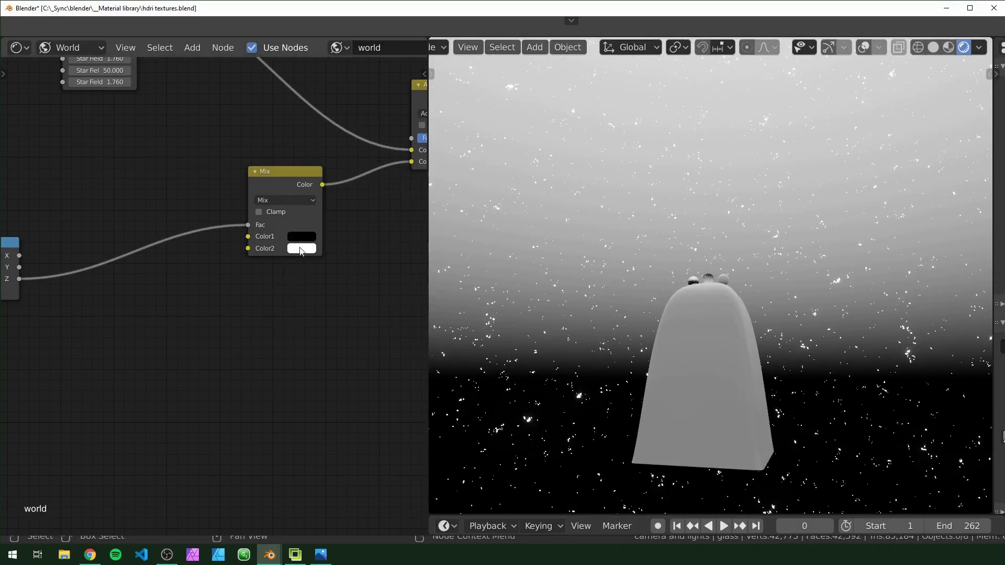
pyautogui.click(300, 247)
pyautogui.moveTo(344, 116); pyautogui.dragTo(343, 170)
pyautogui.rightClick(343, 170)
# - Move the star field's Mapping and group nodes higher, and bring the gradient's Mapping and Separate XYZ nodes up beneath them
pyautogui.scroll(-10, 246, 315)
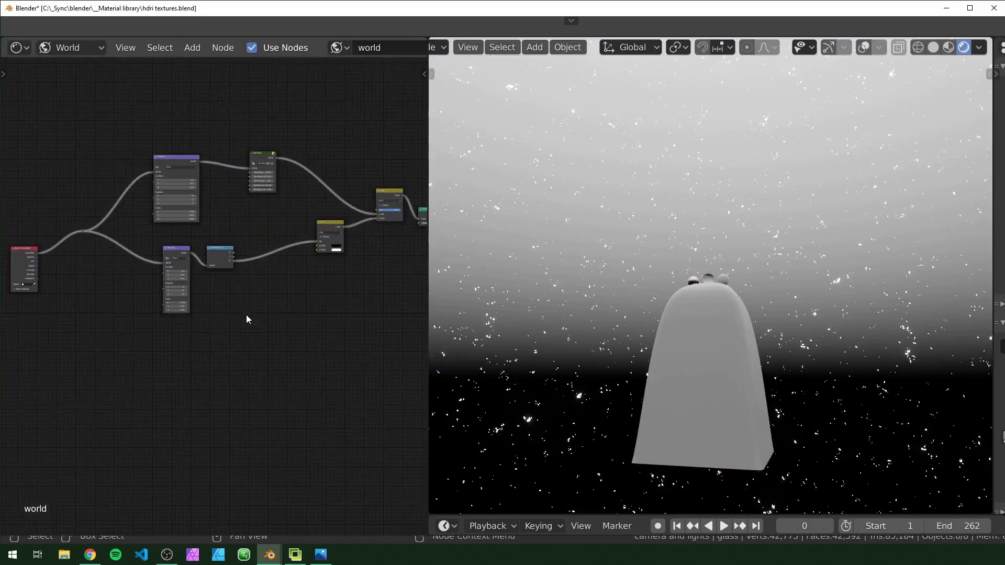
pyautogui.moveTo(151, 116); pyautogui.dragTo(272, 210)
pyautogui.press('g')
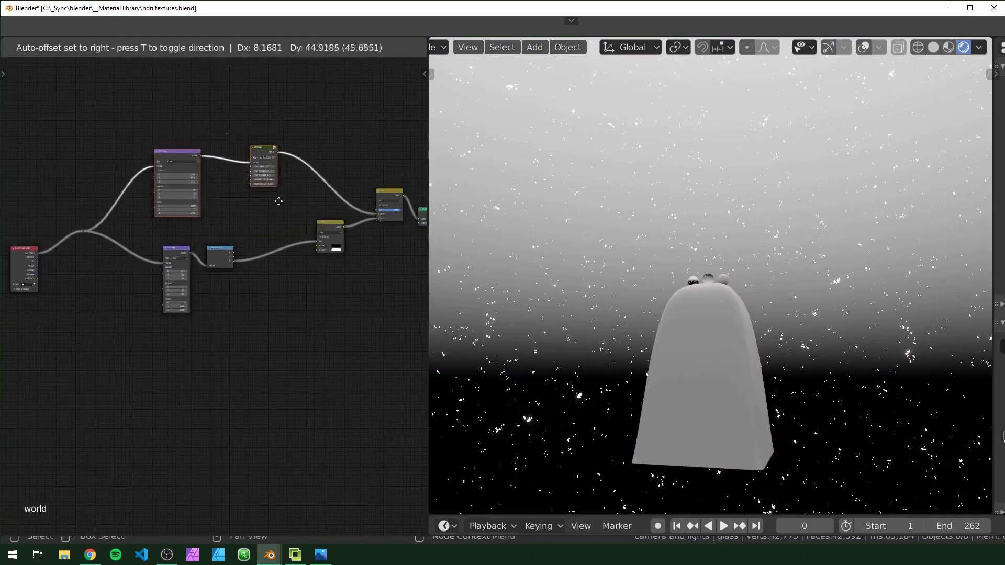
pyautogui.click(261, 178)
pyautogui.moveTo(148, 208); pyautogui.dragTo(251, 348)
pyautogui.press('g')
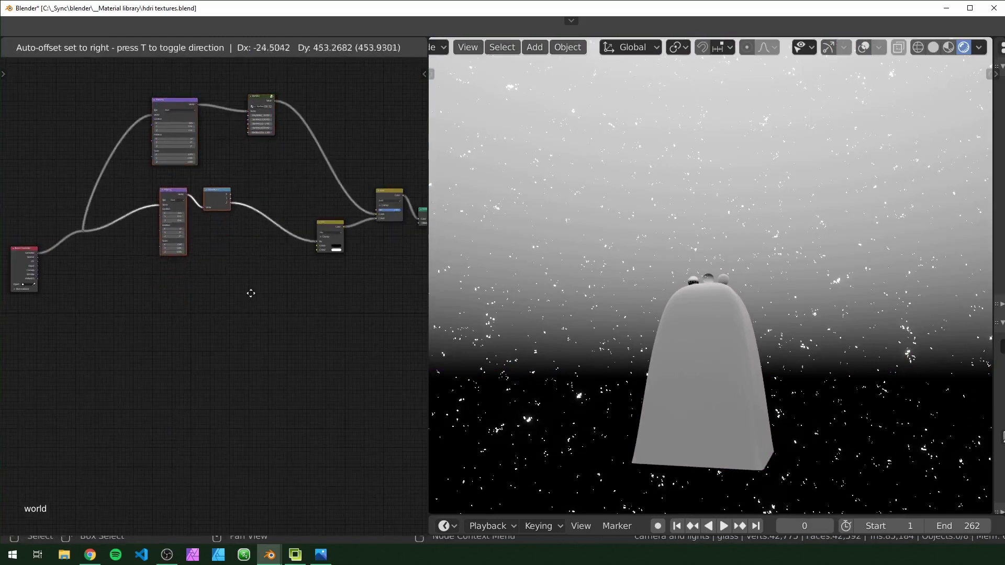
pyautogui.click(251, 296)
# - Add a Gradient Texture node in the empty space below the gradient's Mapping node and set its type to Spherical
pyautogui.scroll(3, 219, 313)
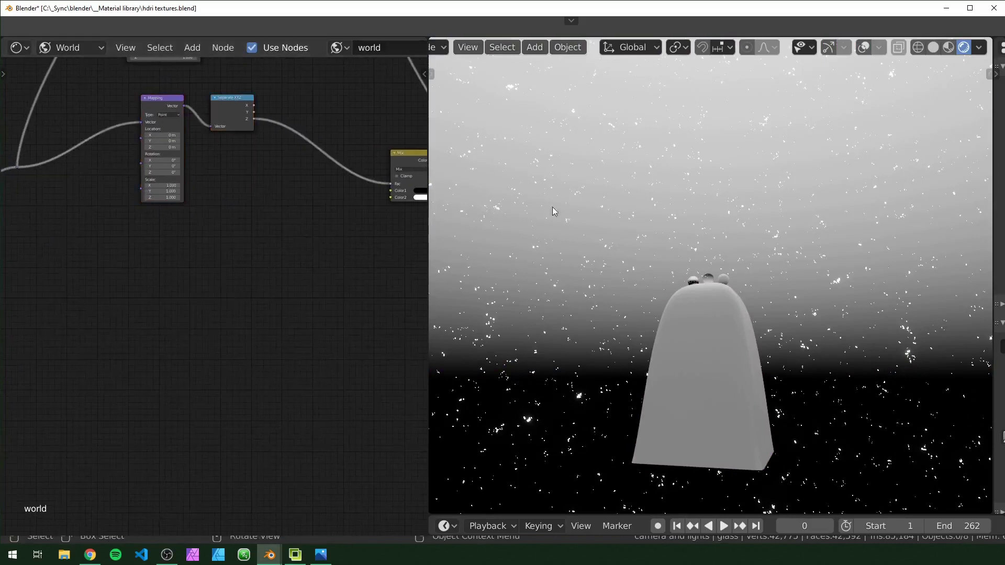
pyautogui.moveTo(767, 294)
pyautogui.mouseDown(button='middle')
pyautogui.moveTo(754, 261)
pyautogui.moveTo(761, 290)
pyautogui.mouseUp(button='middle')
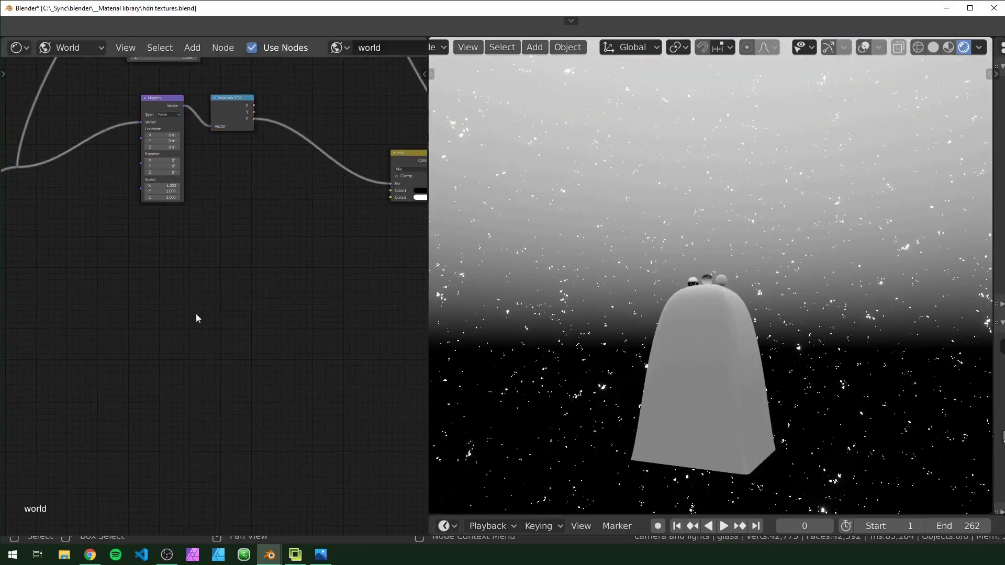
pyautogui.moveTo(196, 313); pyautogui.dragTo(206, 330, button='middle')
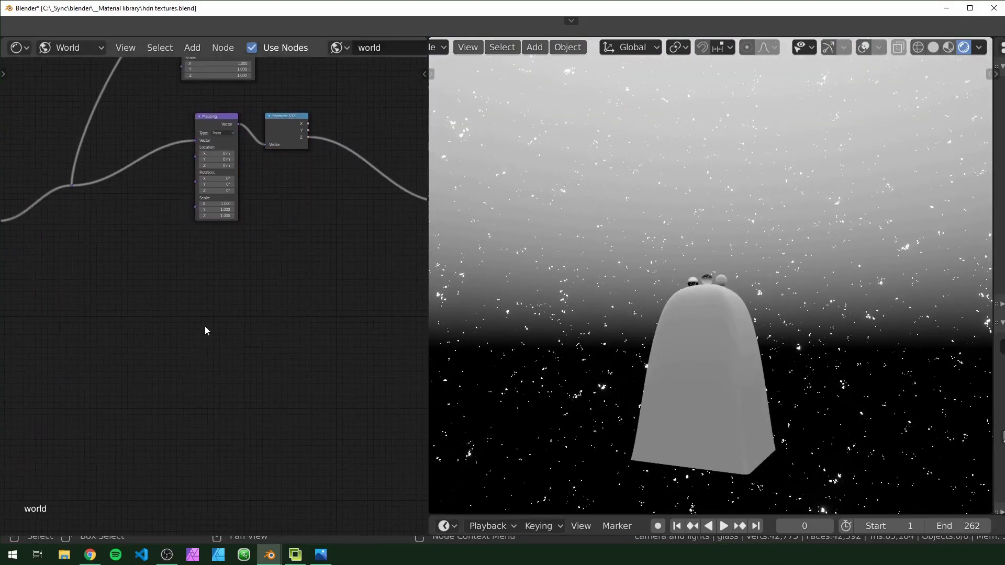
pyautogui.hotkey('shift', 'a')
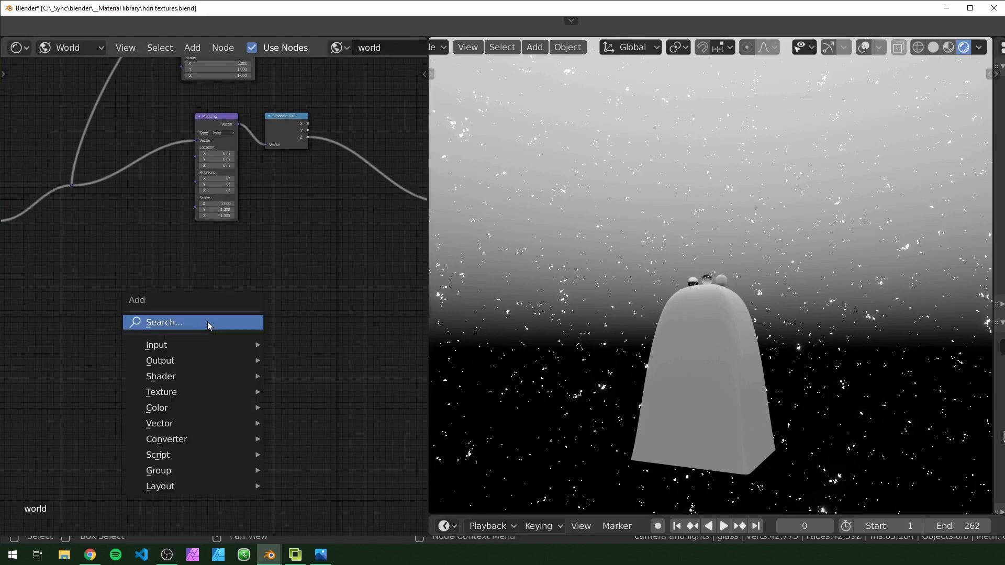
pyautogui.click(207, 321)
pyautogui.write('gra')
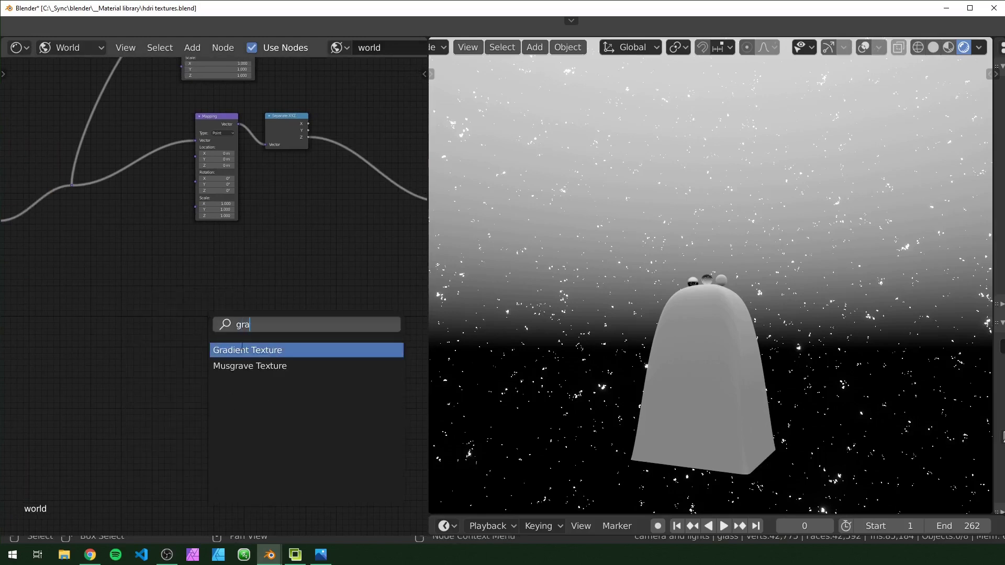
pyautogui.click(241, 350)
pyautogui.click(243, 320)
pyautogui.scroll(2, 246, 320)
pyautogui.click(248, 319)
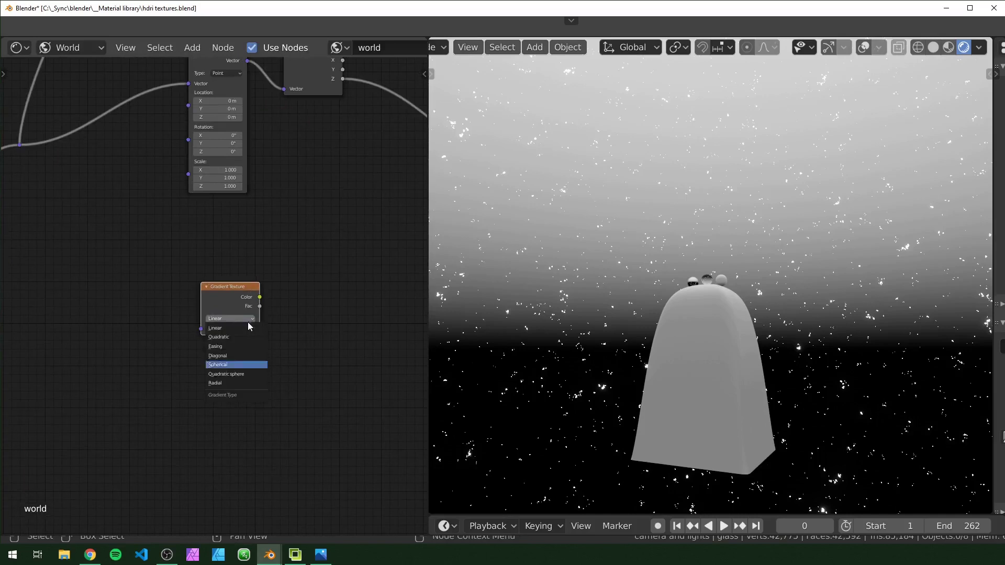
pyautogui.click(236, 365)
pyautogui.moveTo(233, 387); pyautogui.dragTo(259, 388, button='middle')
pyautogui.moveTo(226, 306); pyautogui.dragTo(260, 306, button='middle')
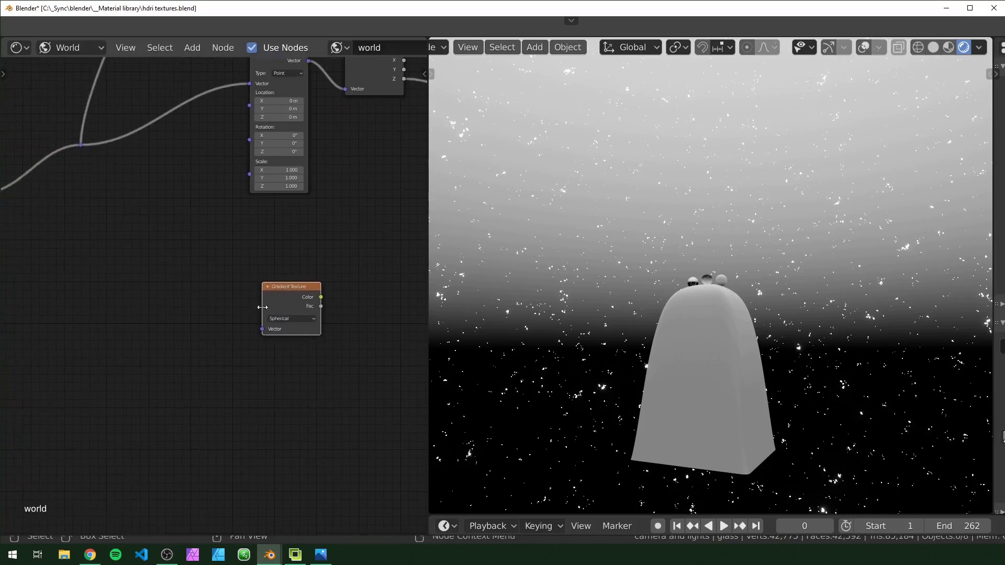
# - Duplicate the Mapping node, link the copy between the shared coordinate reroute and the Gradient Texture, and connect the texture's Fac to Mix Color2
pyautogui.keyDown('ctrl'); pyautogui.moveTo(267, 86); pyautogui.dragTo(253, 214, button='middle'); pyautogui.keyUp('ctrl')
pyautogui.click(276, 108)
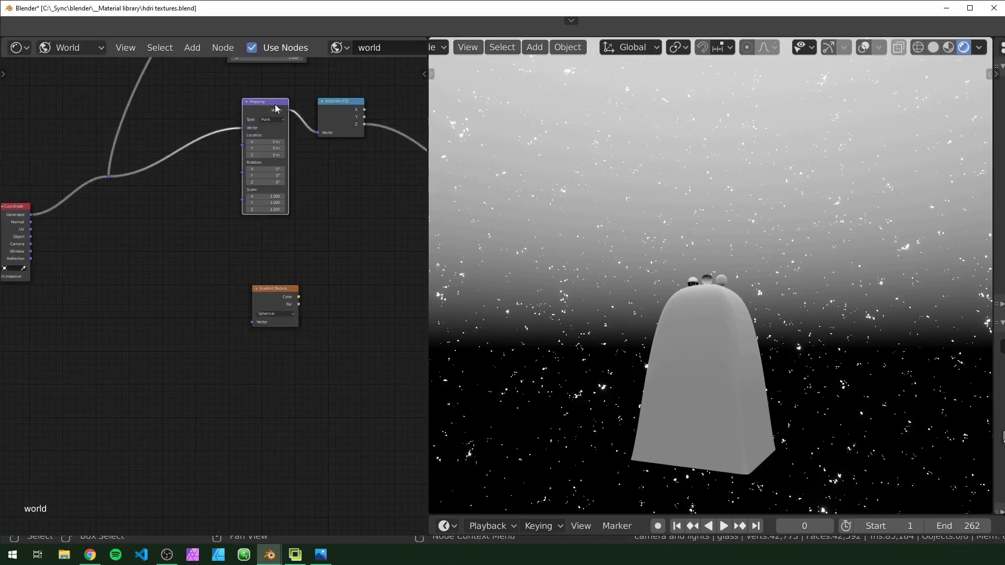
pyautogui.hotkey('shift', 'd')
pyautogui.click(225, 274)
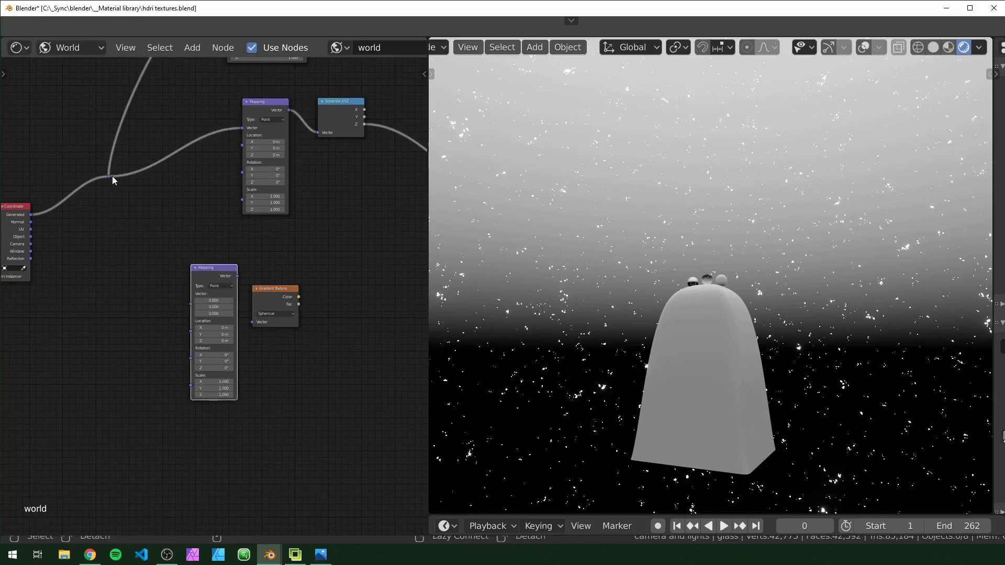
pyautogui.keyDown('alt'); pyautogui.moveTo(110, 178); pyautogui.dragTo(284, 318, button='right'); pyautogui.keyUp('alt')
pyautogui.moveTo(287, 322); pyautogui.dragTo(116, 322, button='middle')
pyautogui.moveTo(127, 304); pyautogui.dragTo(340, 208)
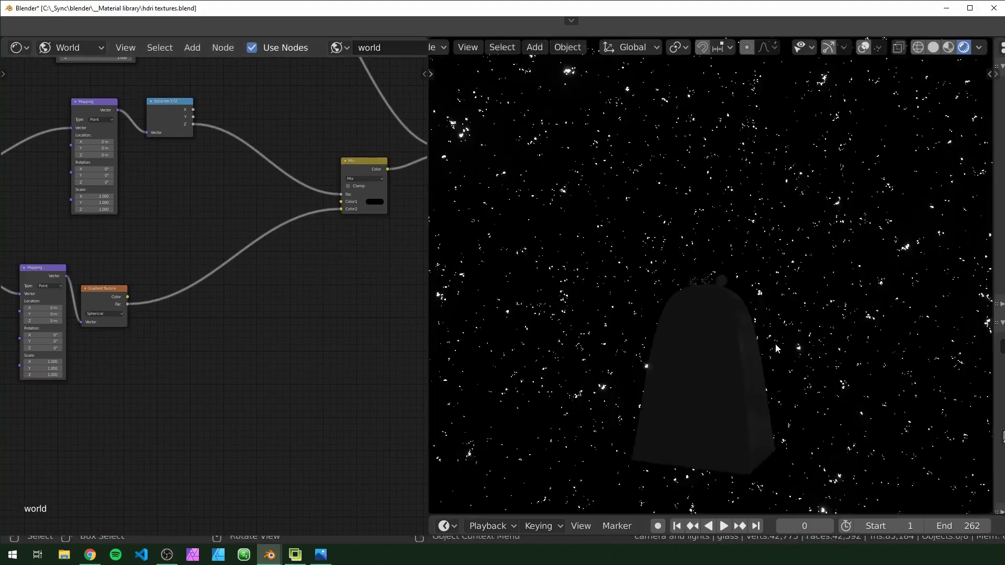
# - Examine the rendered sky around the object from several angles and distances to judge the spherical gradient
pyautogui.moveTo(776, 348); pyautogui.dragTo(769, 281, button='middle')
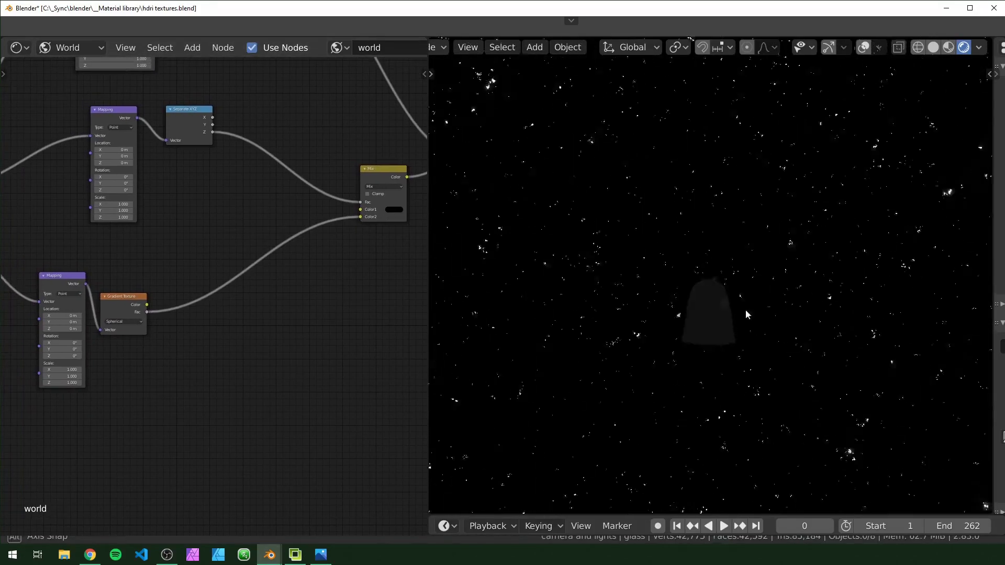
pyautogui.moveTo(745, 309); pyautogui.dragTo(728, 238, button='middle')
pyautogui.scroll(3, 188, 355)
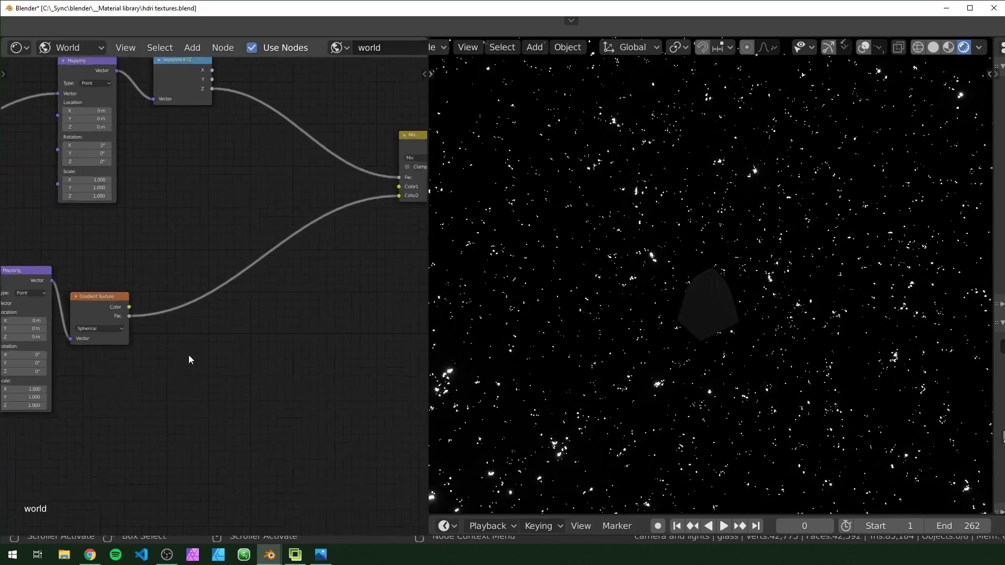
pyautogui.moveTo(129, 371); pyautogui.dragTo(212, 354, button='middle')
pyautogui.moveTo(645, 331); pyautogui.dragTo(648, 391, button='middle')
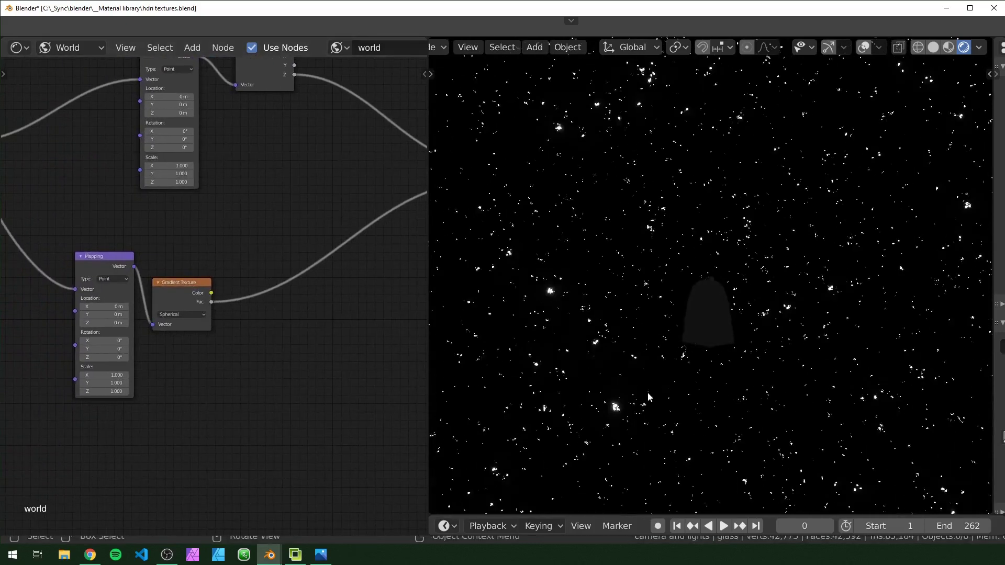
pyautogui.scroll(3, 702, 345)
pyautogui.scroll(3, 702, 345)
pyautogui.moveTo(702, 345); pyautogui.dragTo(723, 330, button='middle')
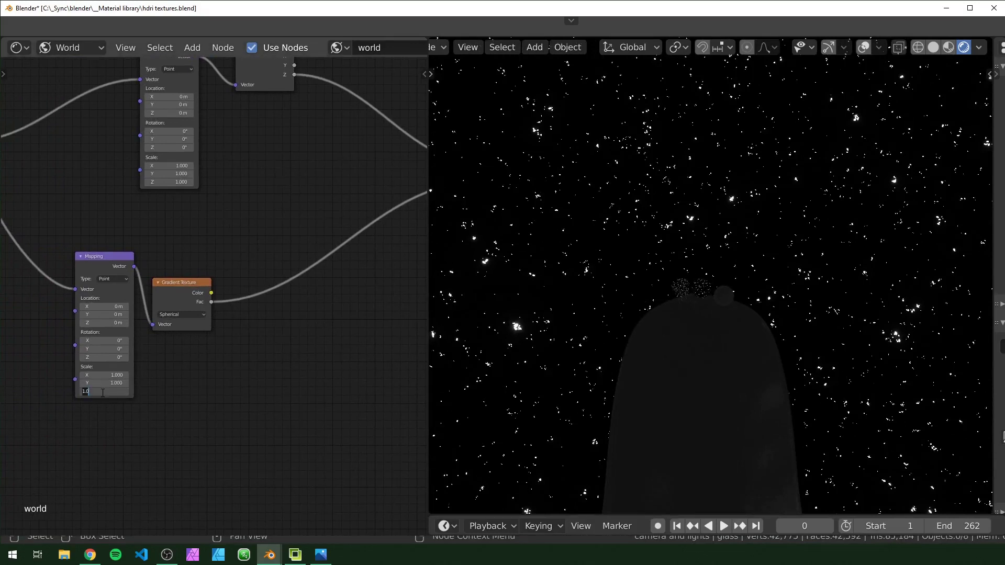
# - Set the scale of the Gradient Texture's Mapping node to 0 in Z and 4.750 in X and Y
pyautogui.press('Return')
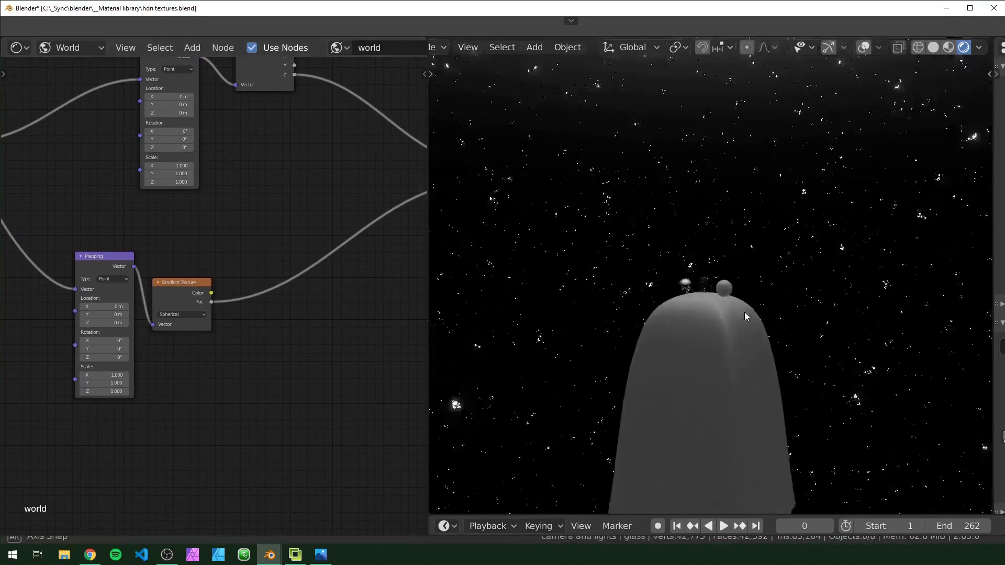
pyautogui.moveTo(744, 312); pyautogui.dragTo(726, 260, button='middle')
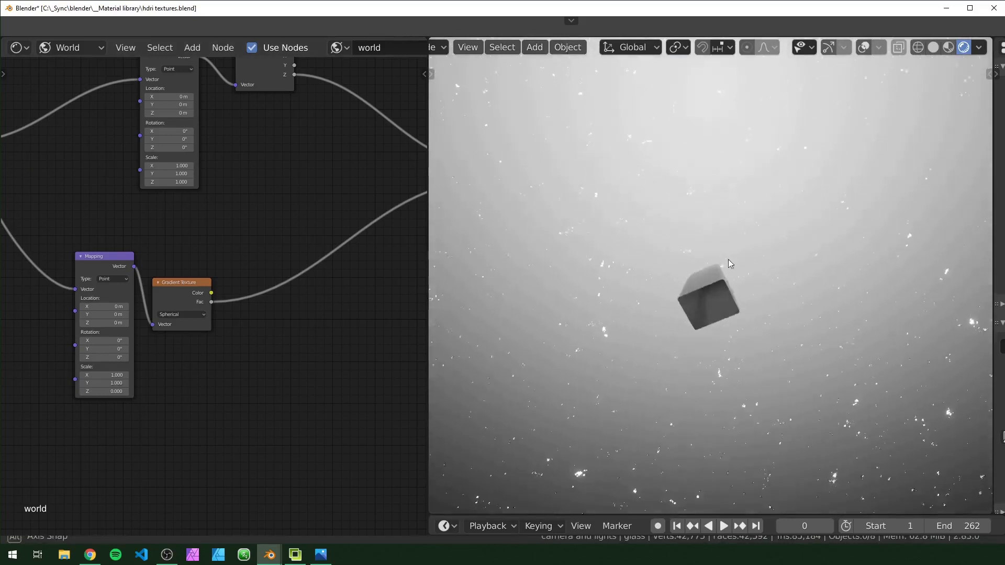
pyautogui.moveTo(122, 379); pyautogui.dragTo(172, 359, button='middle')
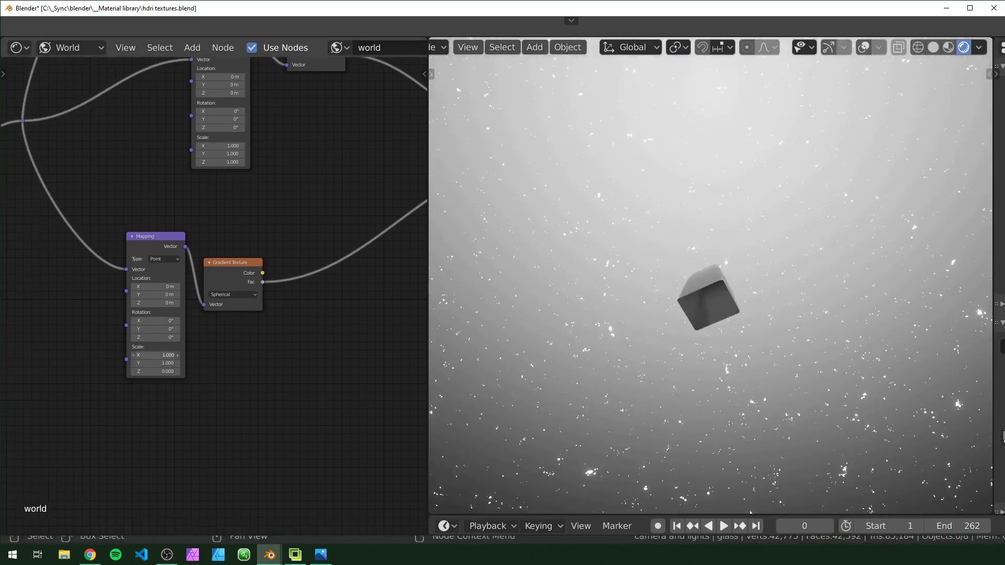
pyautogui.moveTo(156, 354); pyautogui.dragTo(351, 355)
pyautogui.scroll(4, 803, 256)
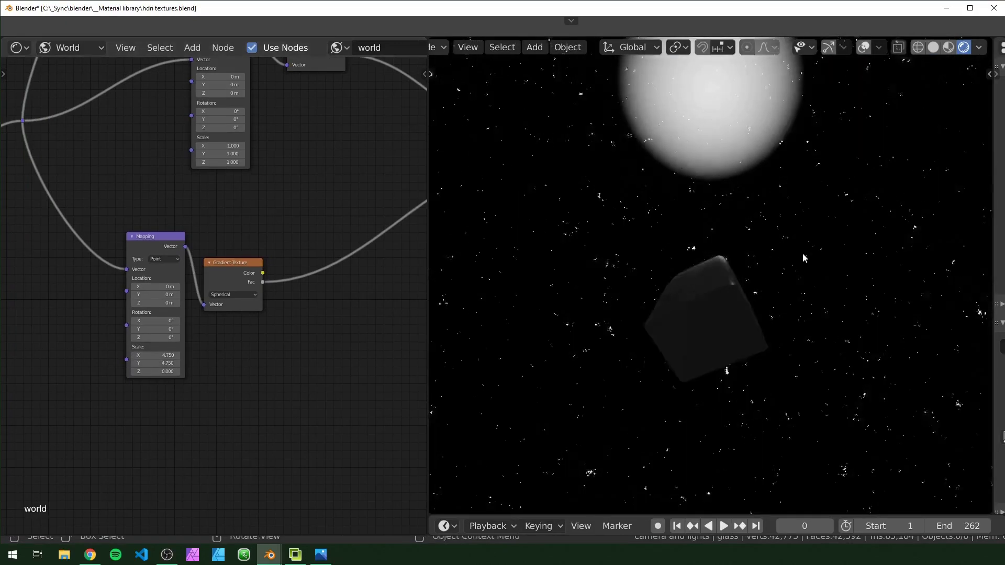
pyautogui.moveTo(803, 256); pyautogui.dragTo(761, 245, button='middle')
pyautogui.scroll(-4, 290, 222)
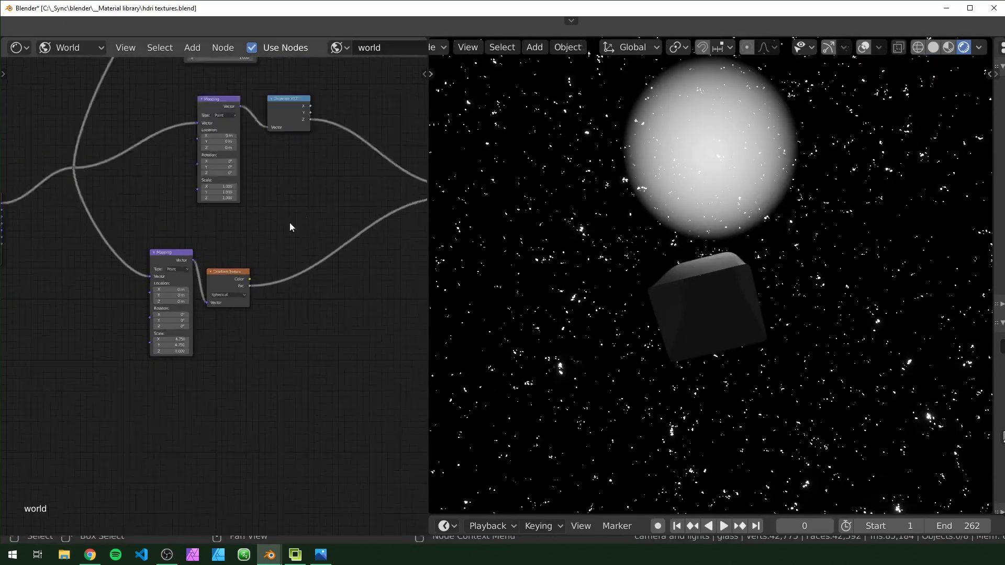
# - Preview the Gradient Texture on its own as the world output and examine the circular glow overhead
pyautogui.moveTo(290, 222); pyautogui.dragTo(202, 279, button='middle')
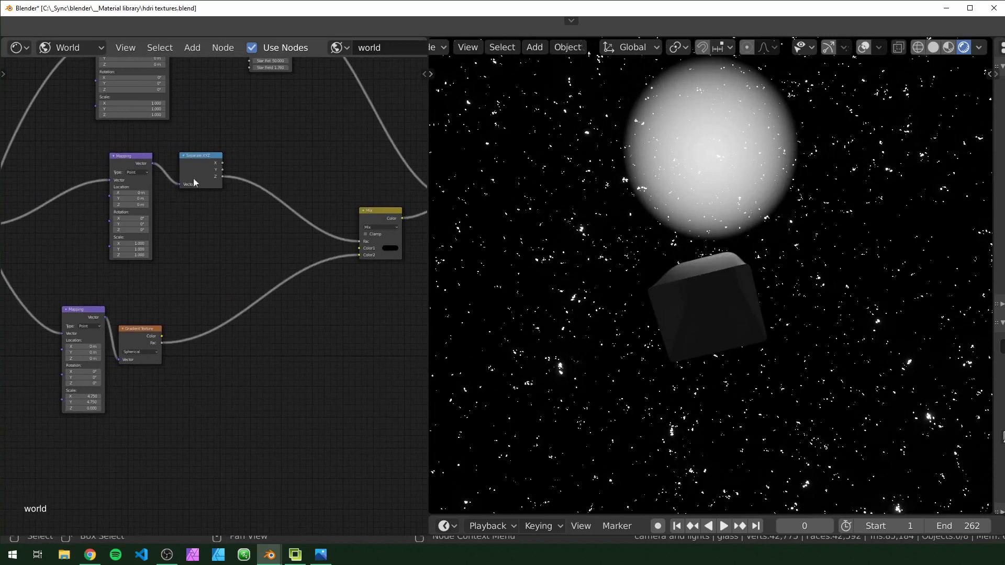
pyautogui.moveTo(352, 304); pyautogui.dragTo(284, 309, button='middle')
pyautogui.moveTo(139, 407); pyautogui.dragTo(242, 342, button='middle')
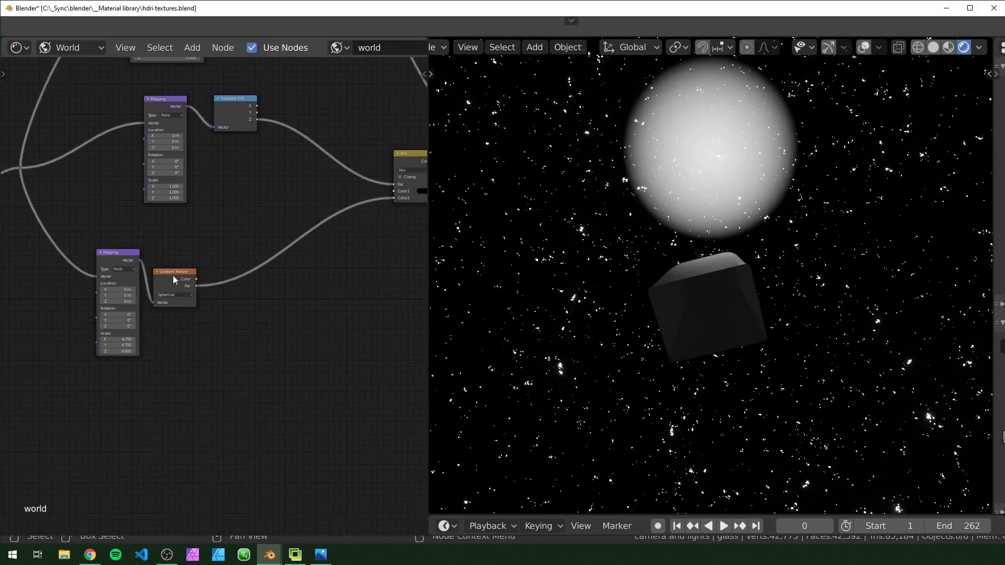
pyautogui.keyDown('ctrl'); pyautogui.keyDown('shift'); pyautogui.click(177, 281); pyautogui.keyUp('shift'); pyautogui.keyUp('ctrl')
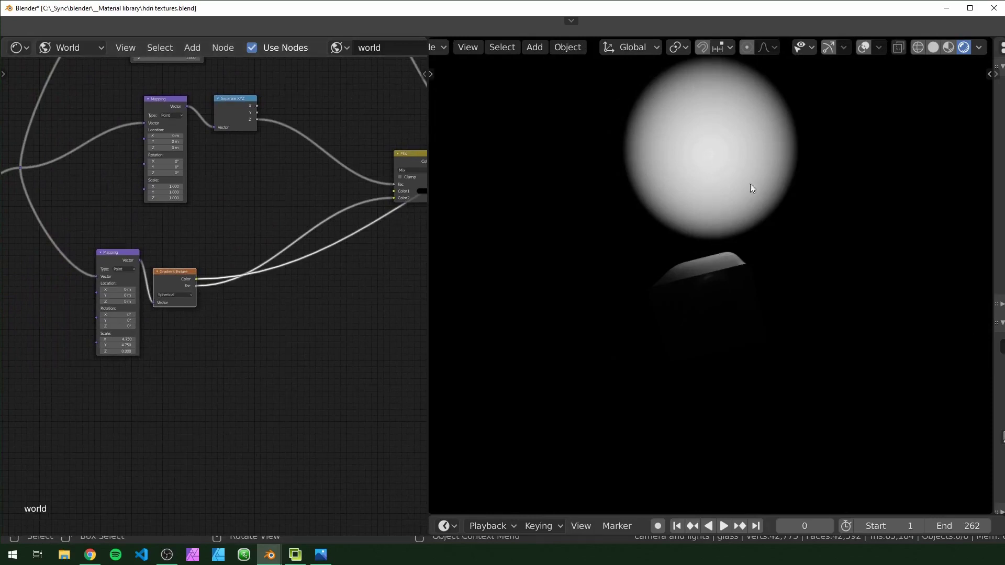
pyautogui.moveTo(750, 183); pyautogui.dragTo(741, 260, button='middle')
pyautogui.moveTo(293, 299); pyautogui.dragTo(273, 320, button='middle')
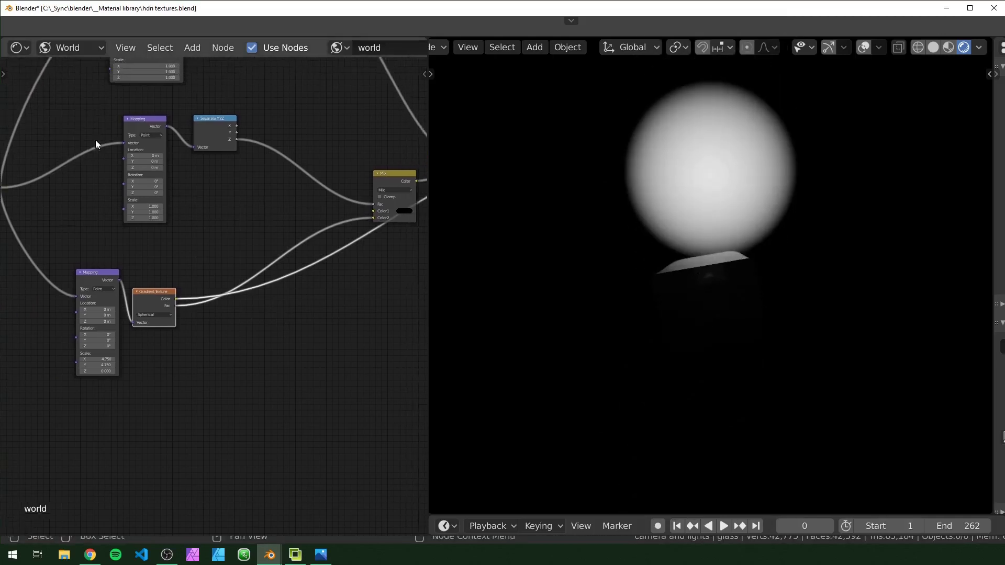
pyautogui.moveTo(338, 266); pyautogui.dragTo(266, 290, button='middle')
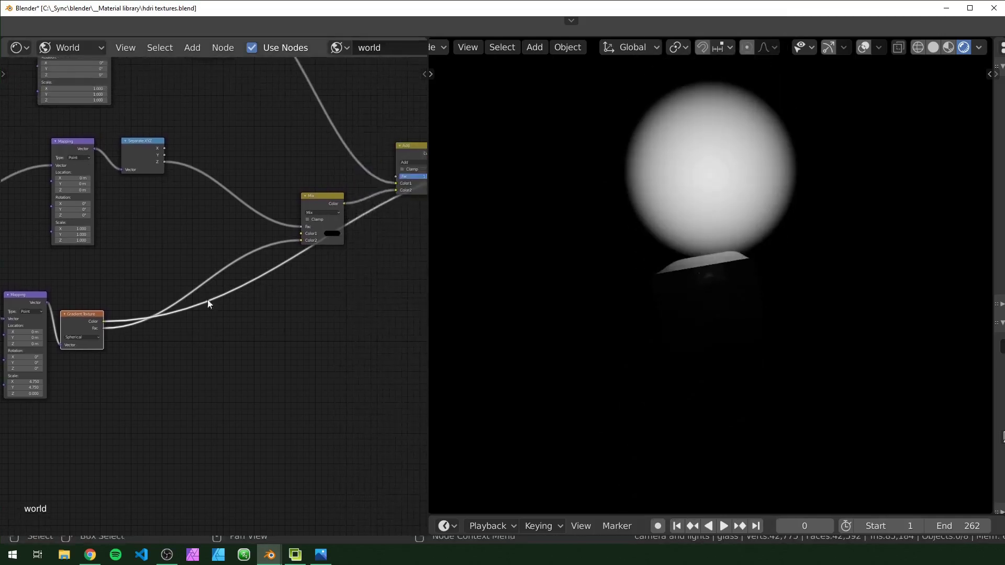
pyautogui.moveTo(269, 206); pyautogui.dragTo(290, 191, button='middle')
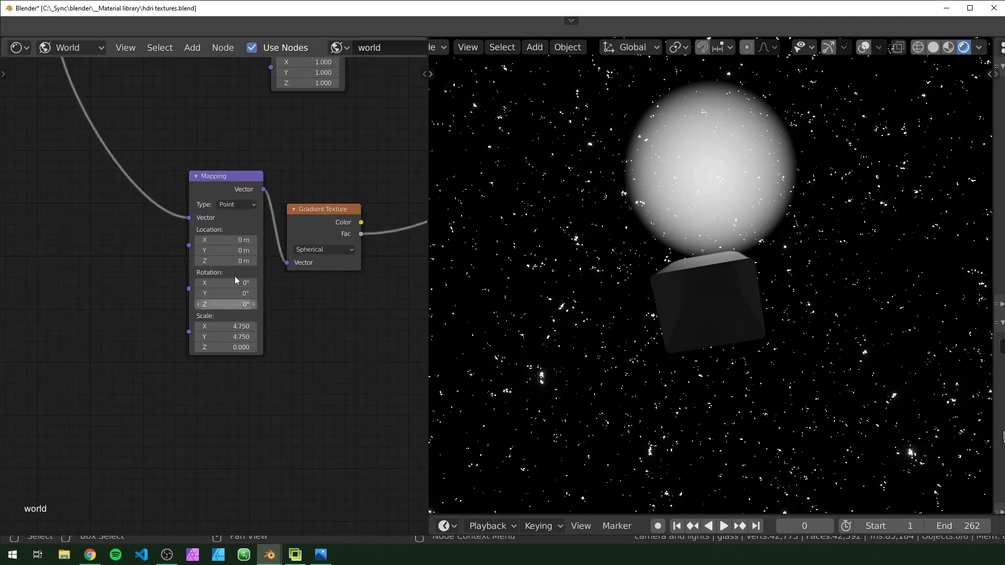
# - Add a Combine XYZ node beside the Gradient Texture's Mapping node
pyautogui.hotkey('shift', 'a')
pyautogui.write('a')
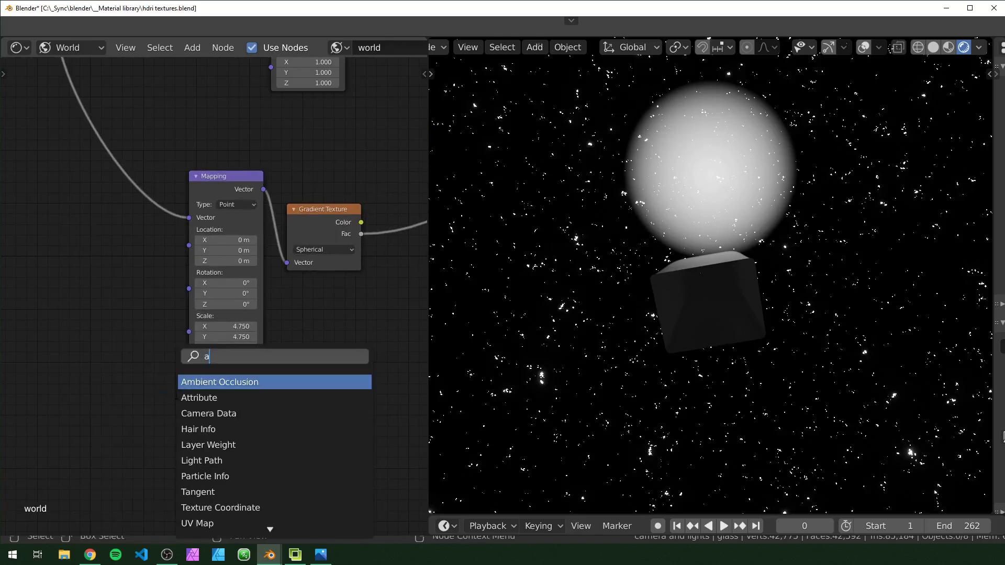
pyautogui.press('BackSpace')
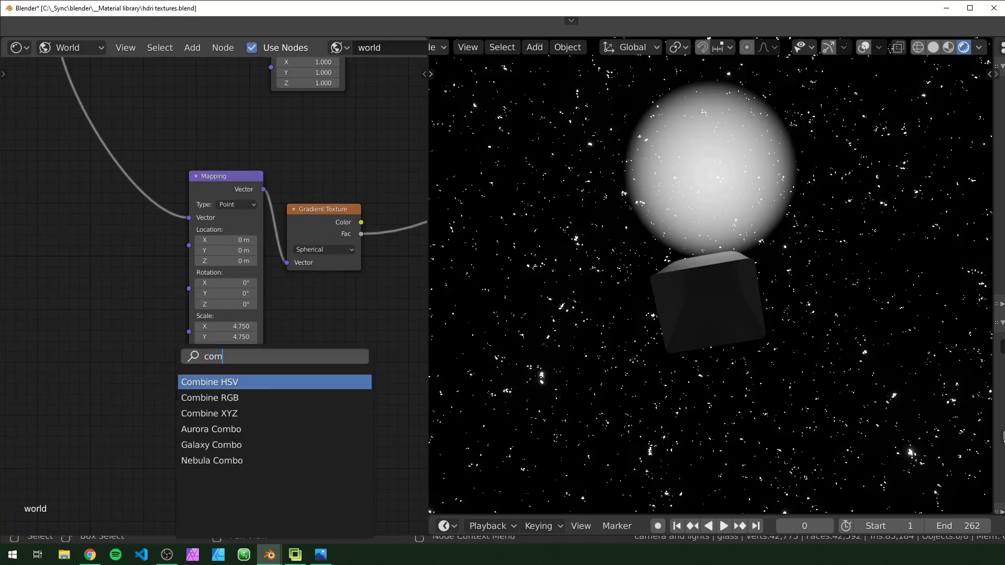
pyautogui.click(209, 412)
pyautogui.click(129, 403)
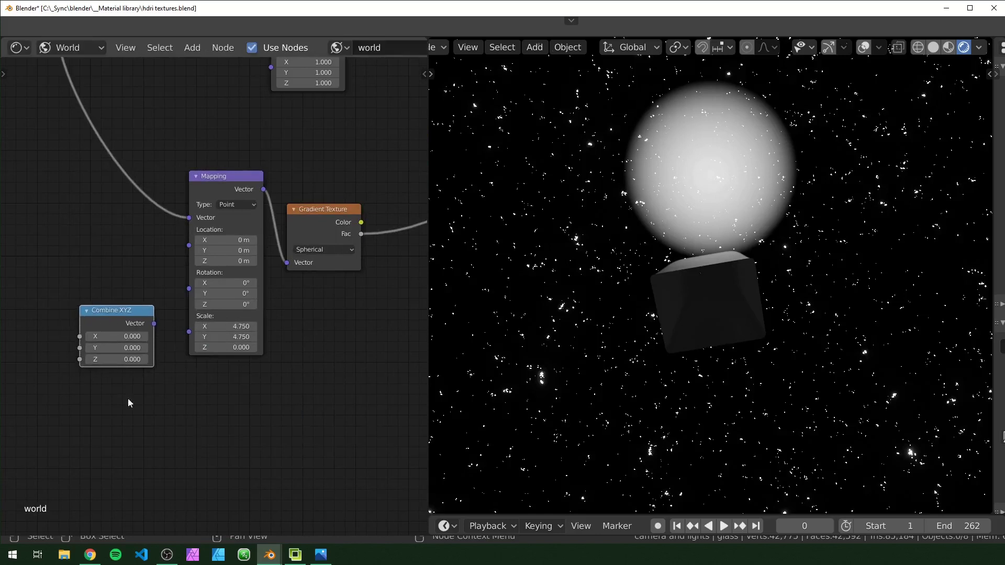
# - Add a Value node near the Combine XYZ node
pyautogui.hotkey('shift', 'a')
pyautogui.click(137, 418)
pyautogui.write('value')
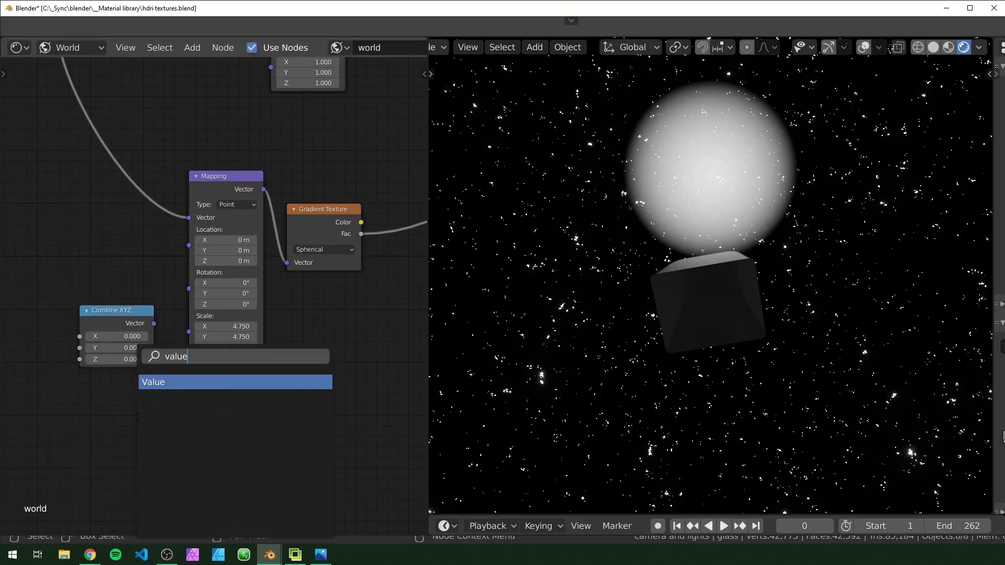
pyautogui.press('Return')
pyautogui.click(33, 240)
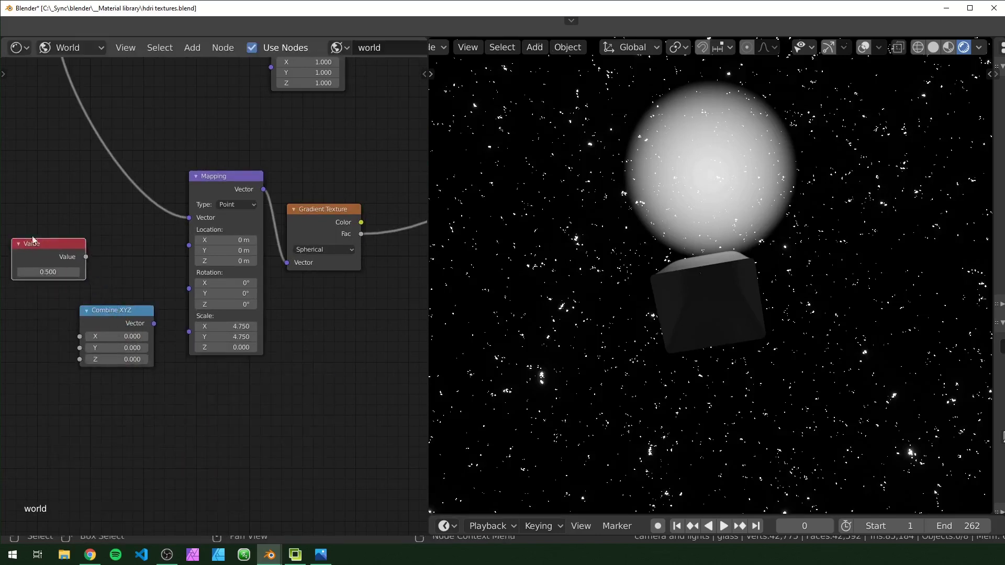
# - Connect the Value node to the X and Y inputs of Combine XYZ and its Vector output to the Mapping node's Scale
pyautogui.moveTo(92, 258); pyautogui.dragTo(88, 298)
pyautogui.moveTo(76, 335); pyautogui.dragTo(80, 298)
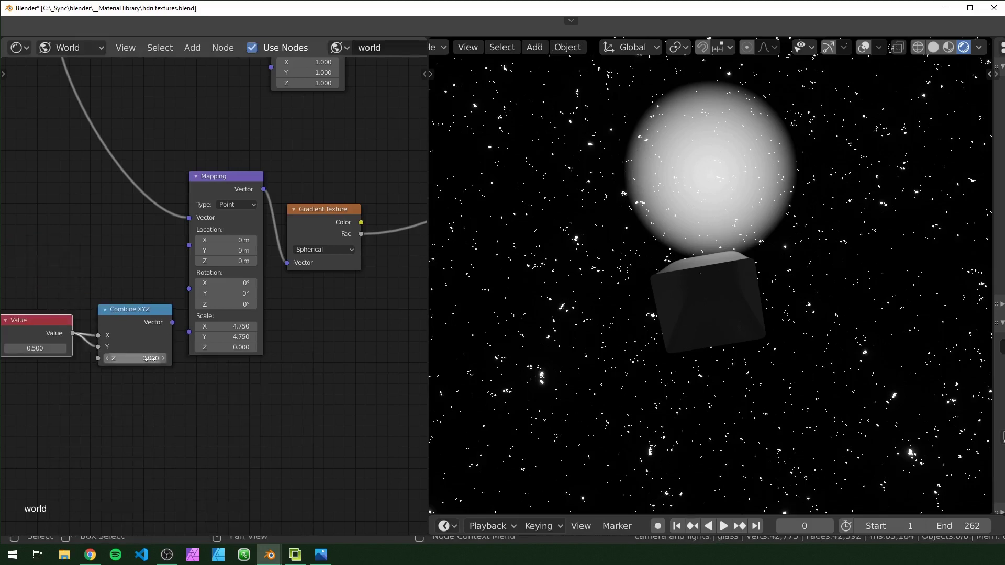
pyautogui.moveTo(172, 322); pyautogui.dragTo(181, 333)
pyautogui.moveTo(195, 335); pyautogui.dragTo(189, 331)
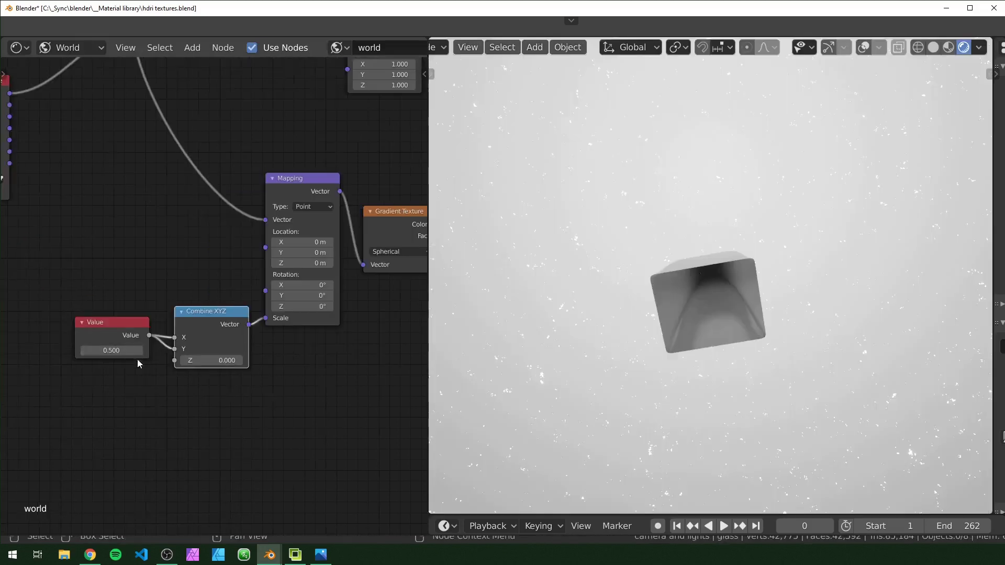
# - Set the Value node to 3.6 to shrink the spherical glow overhead
pyautogui.moveTo(124, 351); pyautogui.dragTo(220, 351)
pyautogui.hotkey('ctrl', 'z')
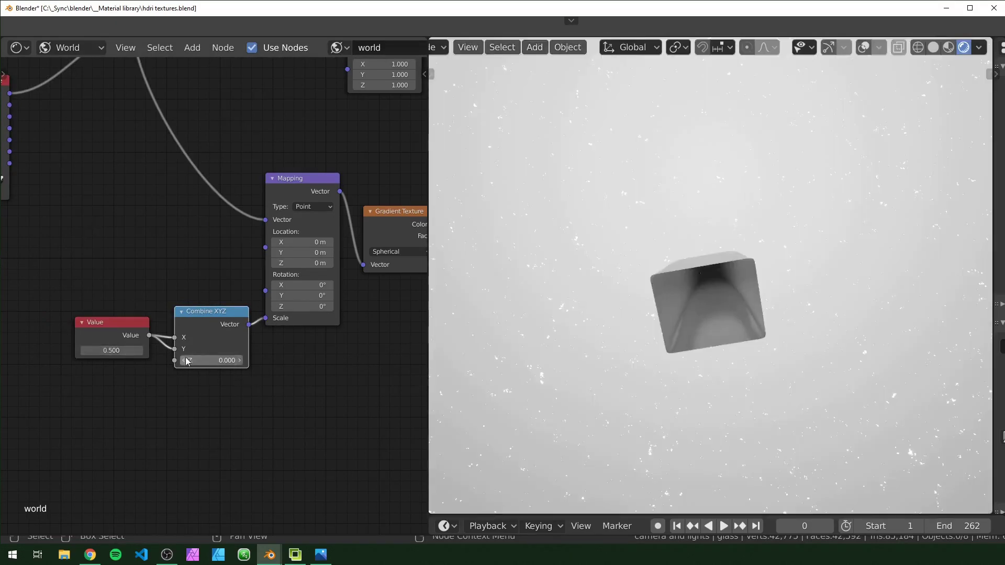
pyautogui.moveTo(111, 350); pyautogui.dragTo(274, 320)
pyautogui.scroll(-3, 282, 366)
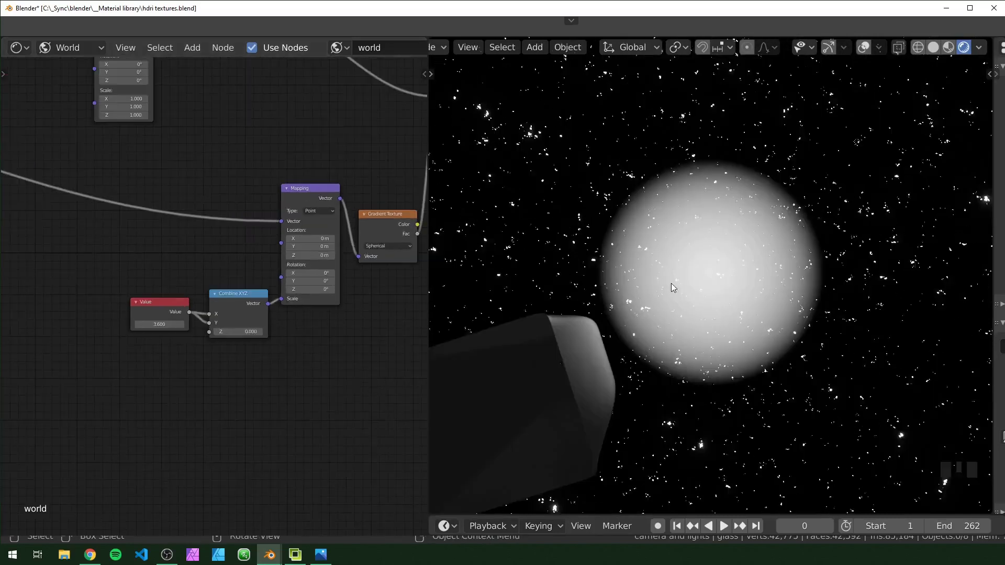
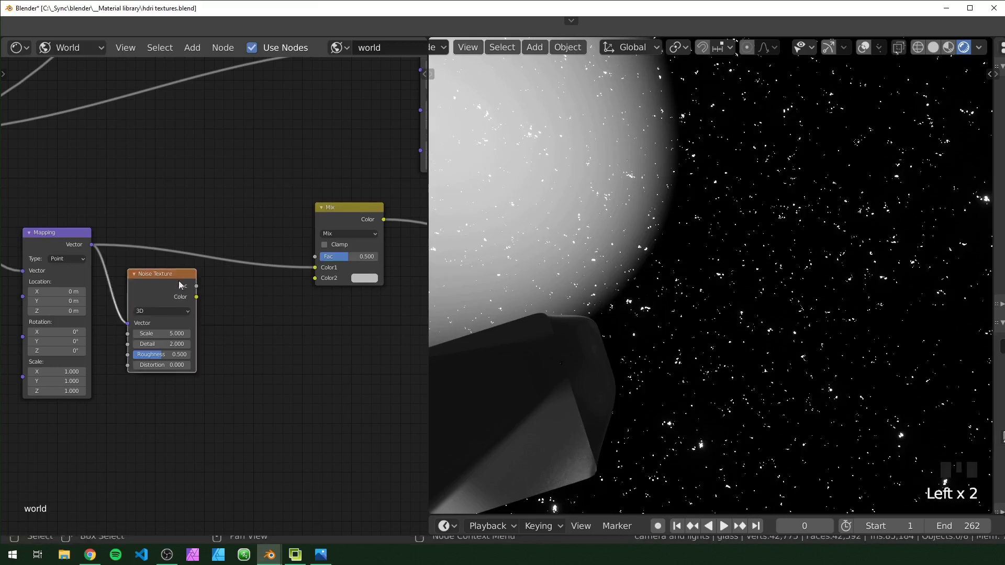
# - Connect the Noise Texture's Fac to Color2 of the Mix node and set that node to Multiply with a factor of 1
pyautogui.moveTo(173, 268); pyautogui.dragTo(329, 301)
pyautogui.click(207, 349)
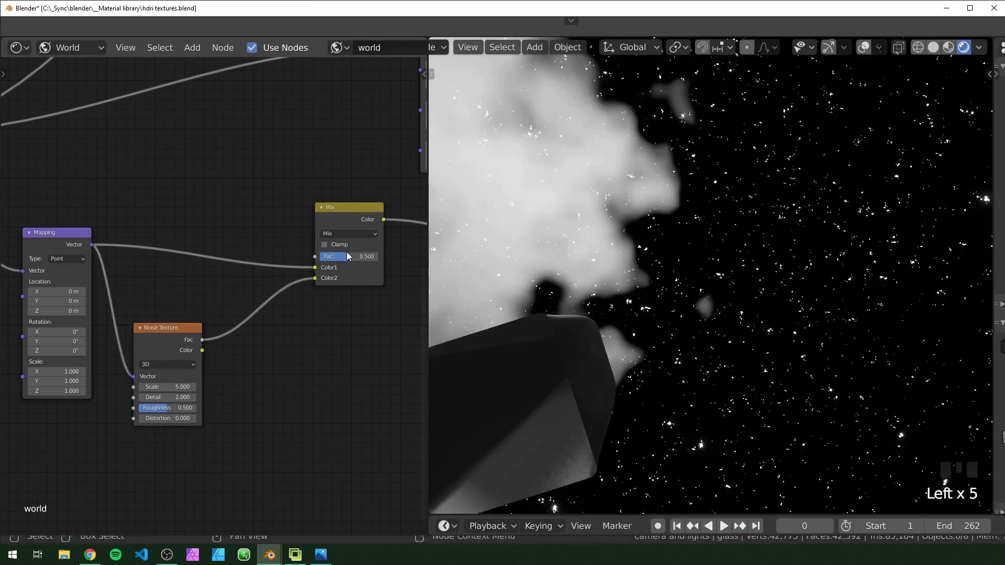
pyautogui.moveTo(349, 256); pyautogui.dragTo(378, 256)
pyautogui.click(346, 233)
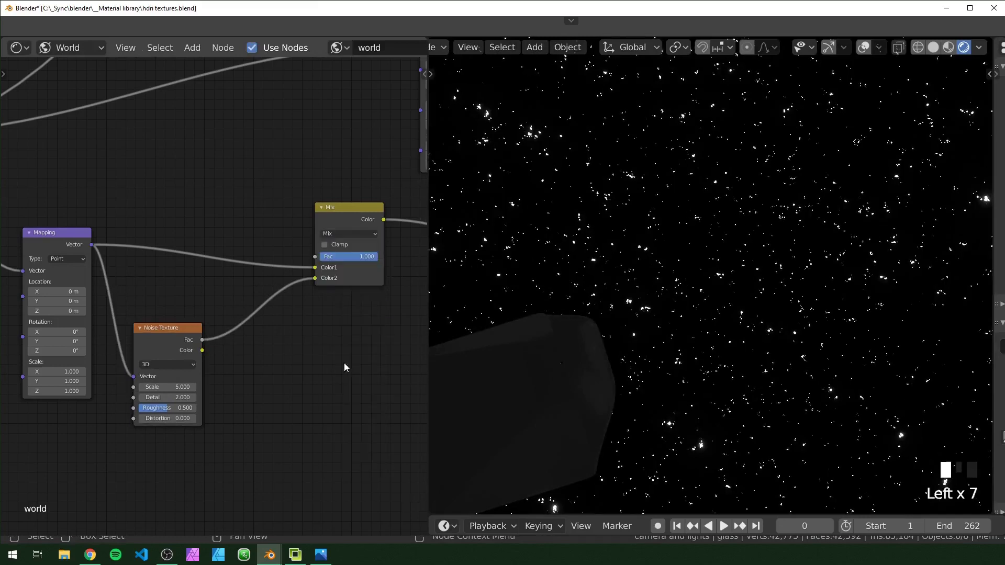
pyautogui.click(349, 234)
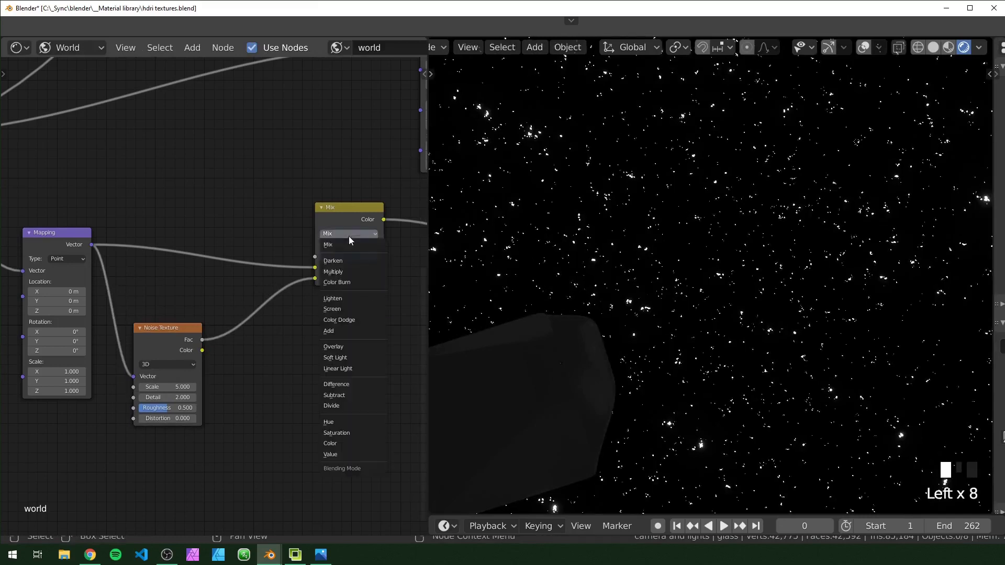
pyautogui.click(346, 272)
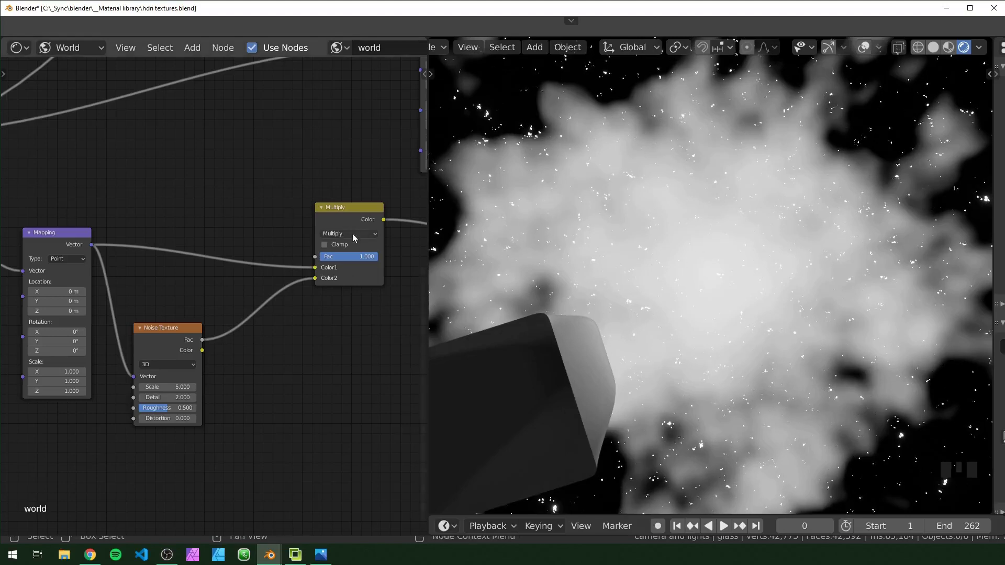
# - Increase the number in the Value node to make the cloudy glow smaller
pyautogui.moveTo(353, 234); pyautogui.dragTo(201, 219, button='middle')
pyautogui.scroll(-2, 242, 358)
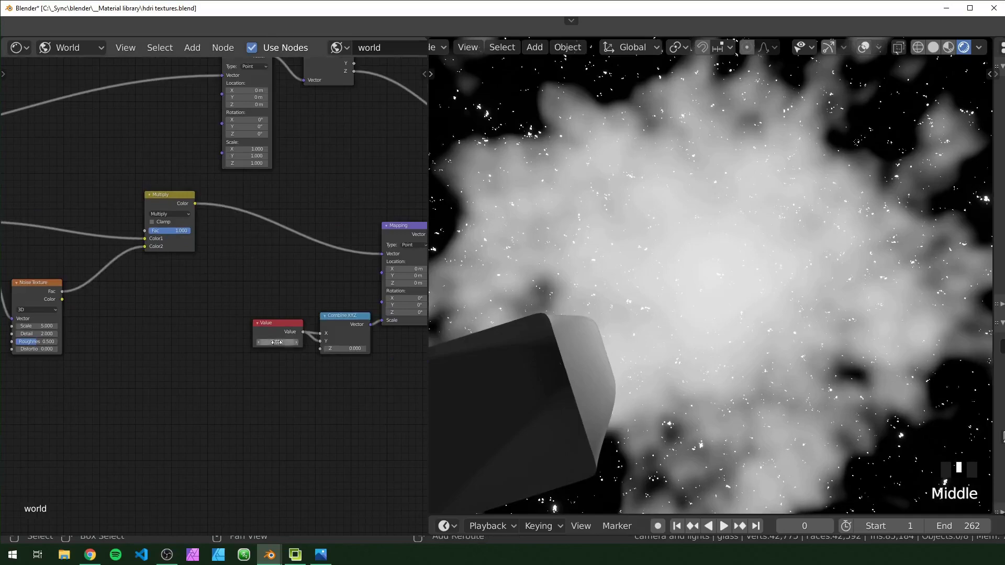
pyautogui.keyDown('shift'); pyautogui.moveTo(276, 342); pyautogui.dragTo(325, 342); pyautogui.keyUp('shift')
# - Set the Noise Texture's Detail to 16 and try a Roughness of 0
pyautogui.moveTo(17, 376); pyautogui.dragTo(152, 387, button='middle')
pyautogui.scroll(9, 192, 388)
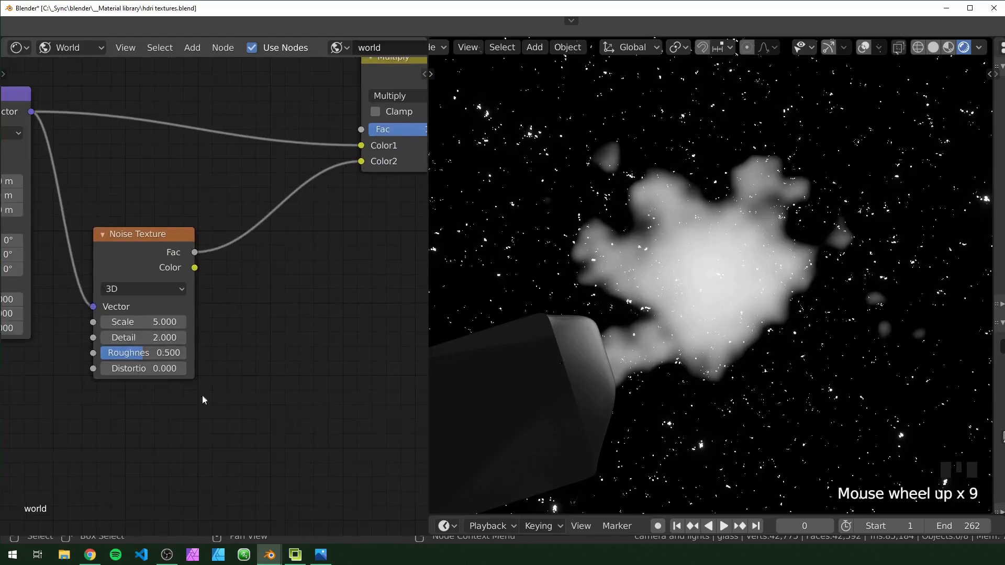
pyautogui.click(147, 337)
pyautogui.moveTo(147, 338); pyautogui.dragTo(178, 337)
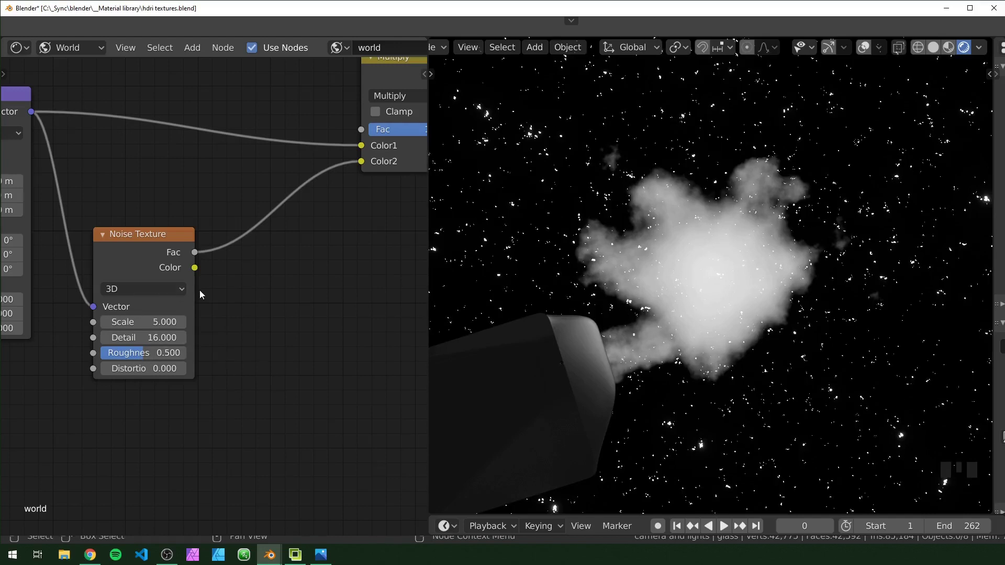
pyautogui.moveTo(143, 352); pyautogui.dragTo(101, 352)
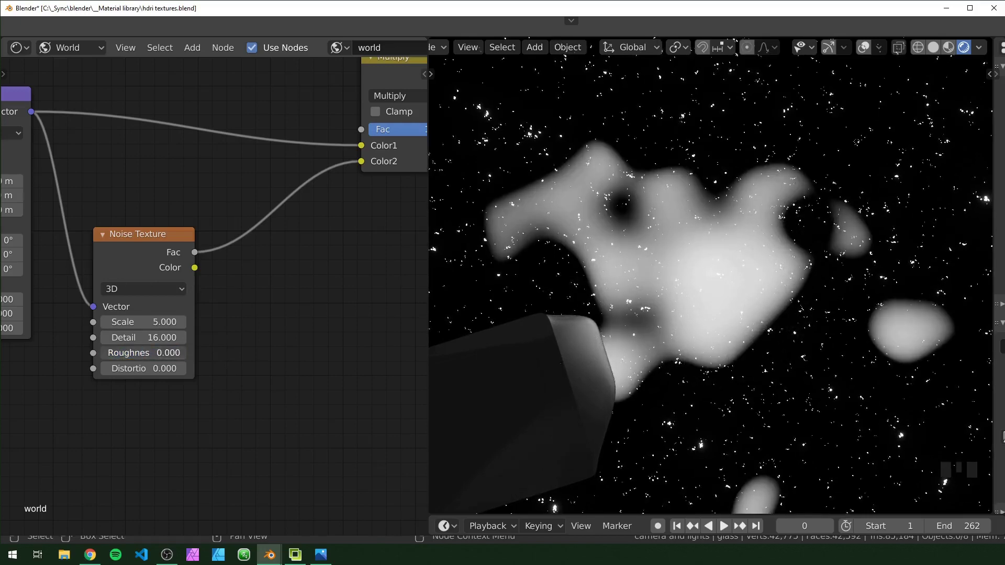
pyautogui.press('Escape')
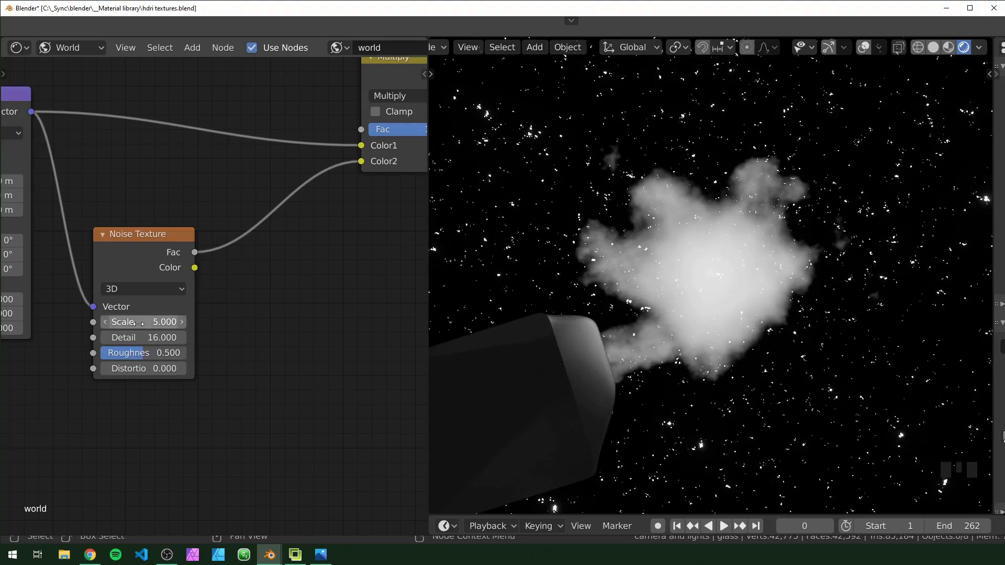
# - Set the Noise Texture's Scale to 20 and the Value node to 7.53
pyautogui.moveTo(137, 323); pyautogui.dragTo(272, 323)
pyautogui.moveTo(139, 322); pyautogui.dragTo(139, 321)
pyautogui.moveTo(244, 298); pyautogui.dragTo(1, 301, button='middle')
pyautogui.moveTo(225, 357); pyautogui.dragTo(246, 358)
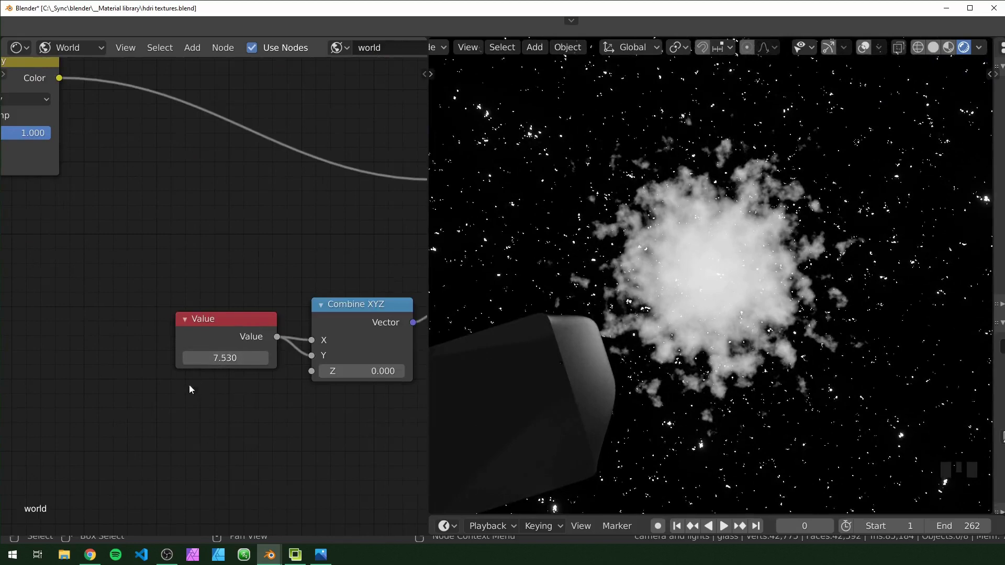
# - Move the Texture Coordinate node farther away from the Mapping nodes to free space for more nodes
pyautogui.moveTo(189, 389); pyautogui.dragTo(224, 292, button='middle')
pyautogui.moveTo(114, 165); pyautogui.dragTo(262, 338)
pyautogui.press('g')
pyautogui.click(17, 323)
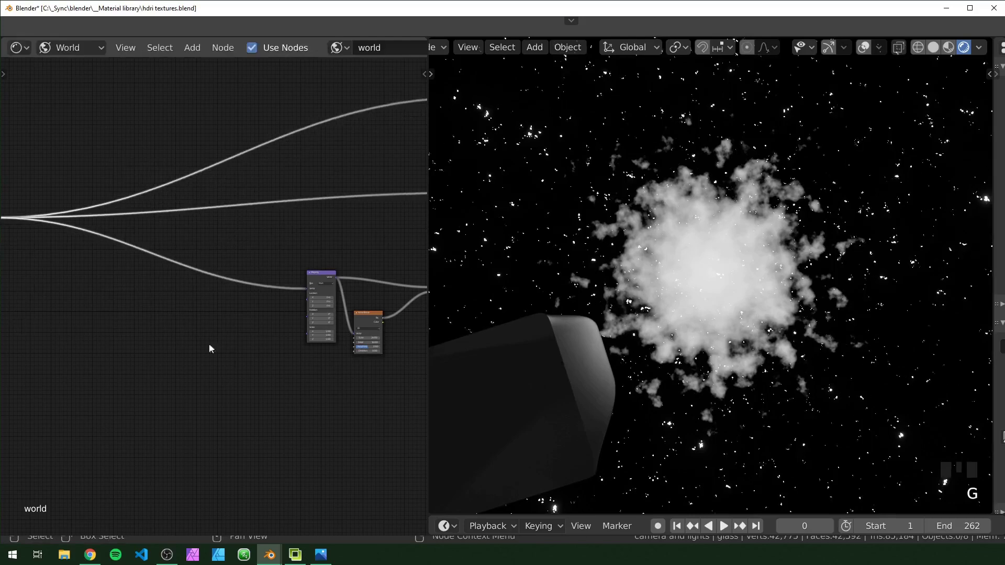
pyautogui.click(219, 356)
# - Duplicate the Value, Combine XYZ, Mapping and spherical Gradient Texture nodes and place the copies ahead of the noise's Mapping node
pyautogui.scroll(4, 228, 362)
pyautogui.moveTo(229, 362); pyautogui.dragTo(251, 387, button='middle')
pyautogui.scroll(-1, 227, 374)
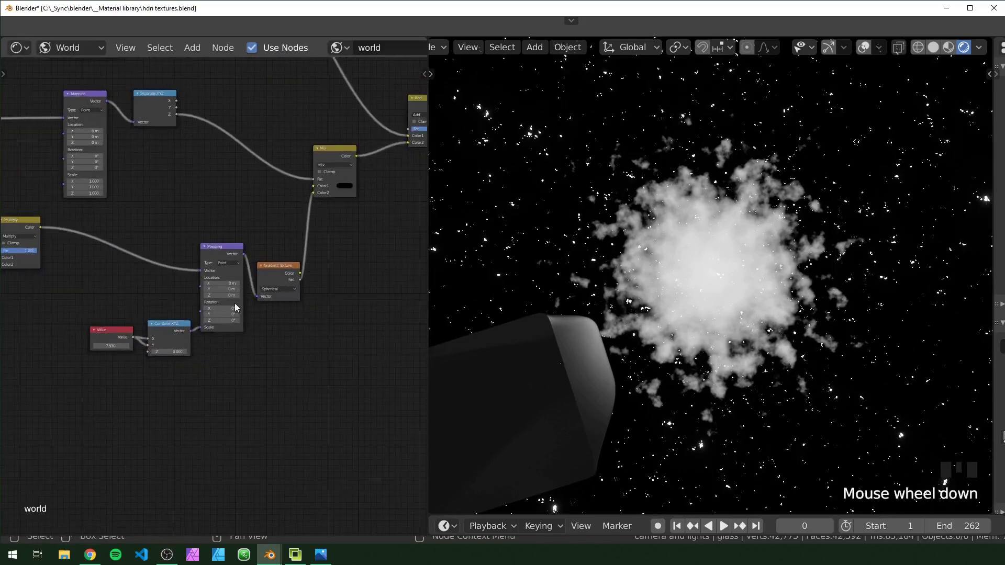
pyautogui.moveTo(73, 214); pyautogui.dragTo(330, 409)
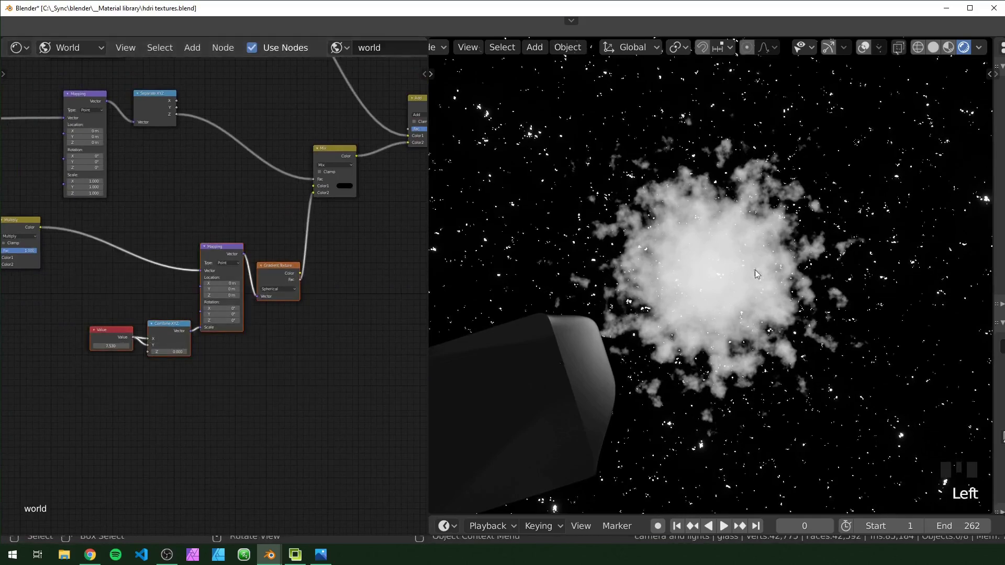
pyautogui.moveTo(319, 374); pyautogui.dragTo(357, 373, button='middle')
pyautogui.hotkey('shift', 'd')
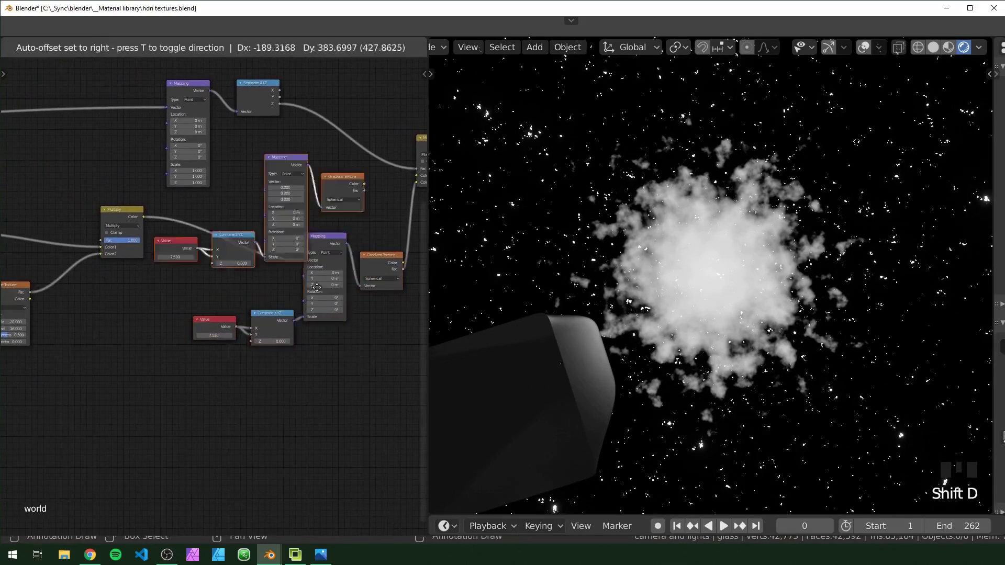
pyautogui.click(230, 524)
pyautogui.scroll(-5, 286, 417)
pyautogui.moveTo(285, 416); pyautogui.dragTo(30, 417, button='middle')
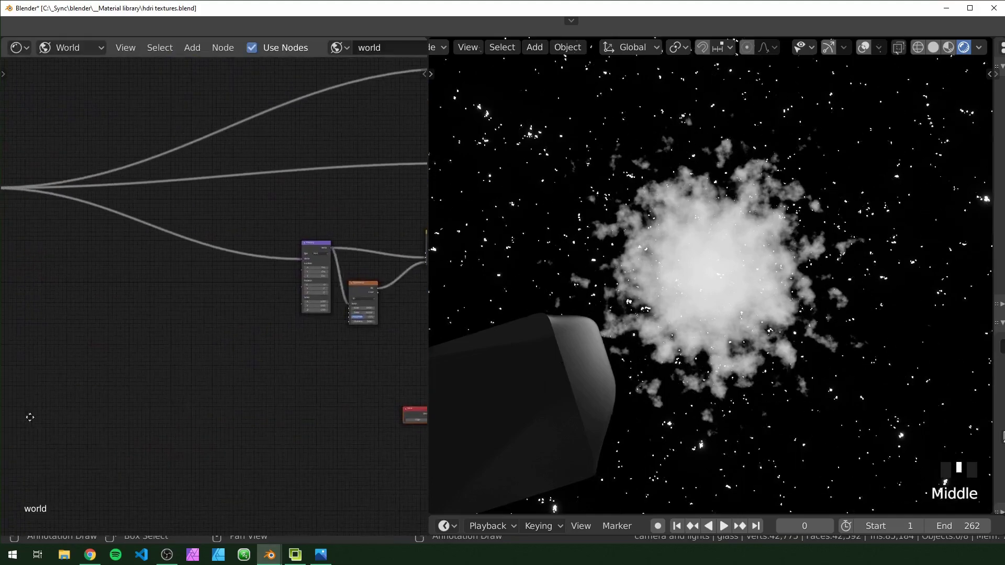
pyautogui.press('g')
pyautogui.click(408, 330)
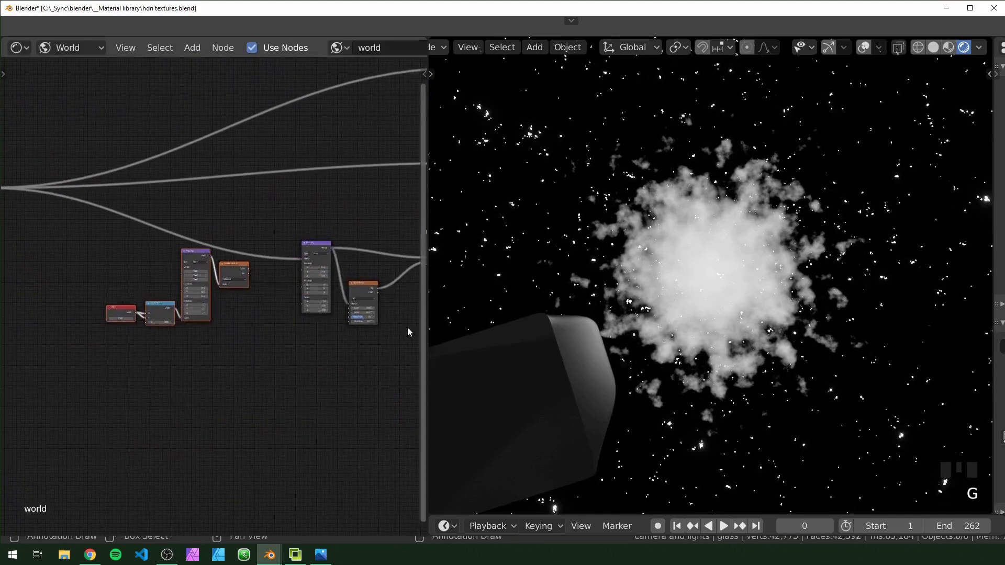
# - Link the Texture Coordinate node to the duplicated Mapping node's Vector input and reposition the duplicated chain below the existing links
pyautogui.scroll(6, 212, 345)
pyautogui.moveTo(212, 345); pyautogui.dragTo(371, 393, button='middle')
pyautogui.keyDown('alt'); pyautogui.moveTo(21, 170); pyautogui.dragTo(360, 330, button='right'); pyautogui.keyUp('alt')
pyautogui.moveTo(359, 329); pyautogui.dragTo(225, 277, button='middle')
pyautogui.scroll(-1, 225, 277)
pyautogui.moveTo(85, 349); pyautogui.dragTo(316, 250)
pyautogui.press('g')
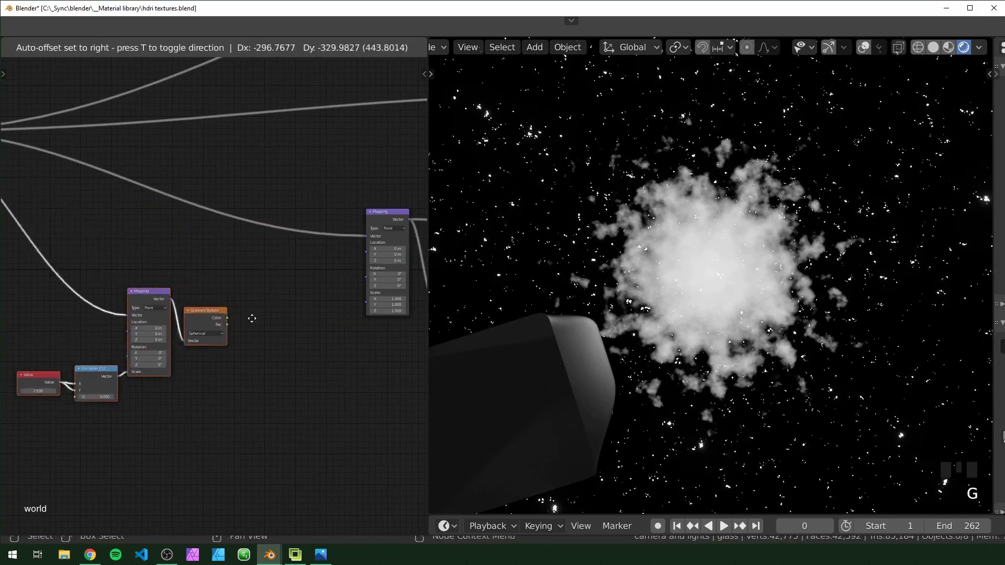
pyautogui.click(257, 310)
pyautogui.scroll(5, 257, 311)
pyautogui.click(280, 348)
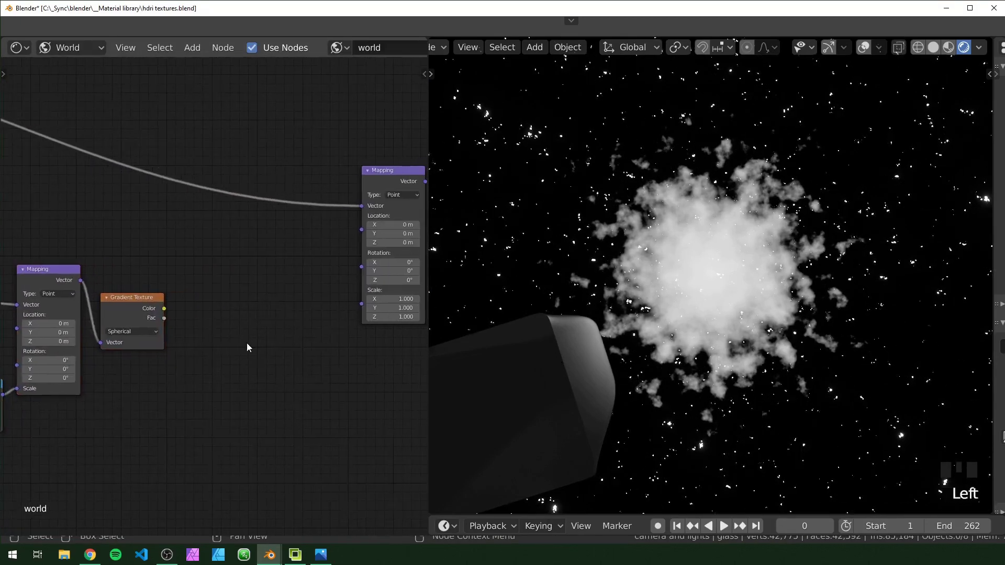
# - Add a Combine XYZ node just before the Mapping node that feeds the Noise Texture
pyautogui.hotkey('shift', 'a')
pyautogui.write('com')
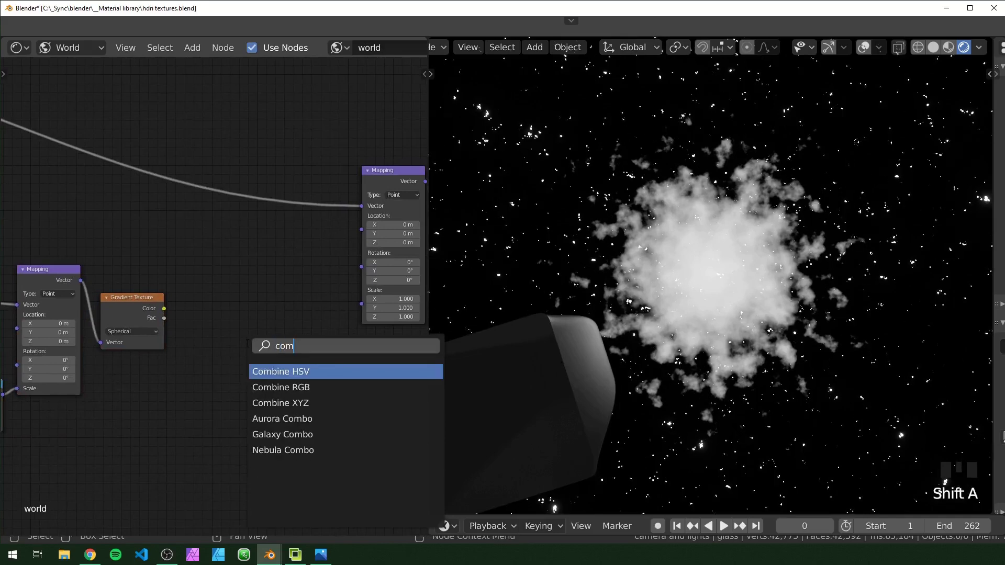
pyautogui.click(295, 403)
pyautogui.click(323, 308)
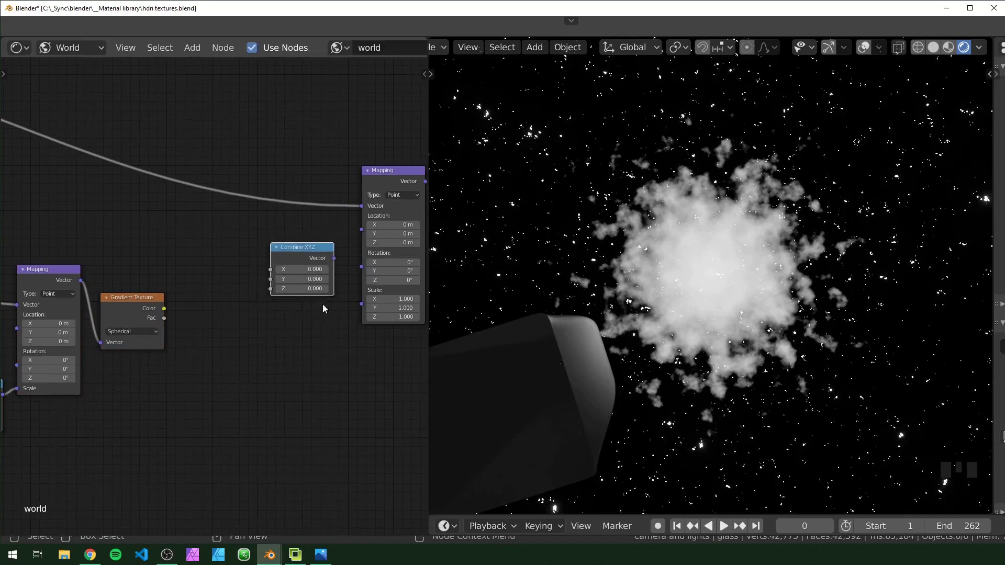
# - Add a Math node beside the duplicated Gradient Texture and set its operation to Multiply
pyautogui.hotkey('shift', 'a')
pyautogui.write('m')
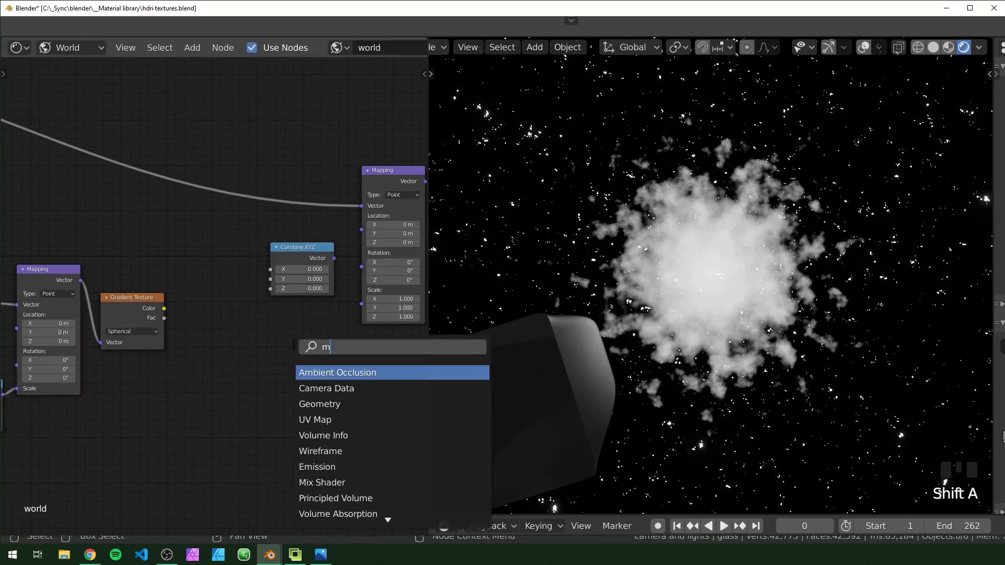
pyautogui.write('ath')
pyautogui.press('Return')
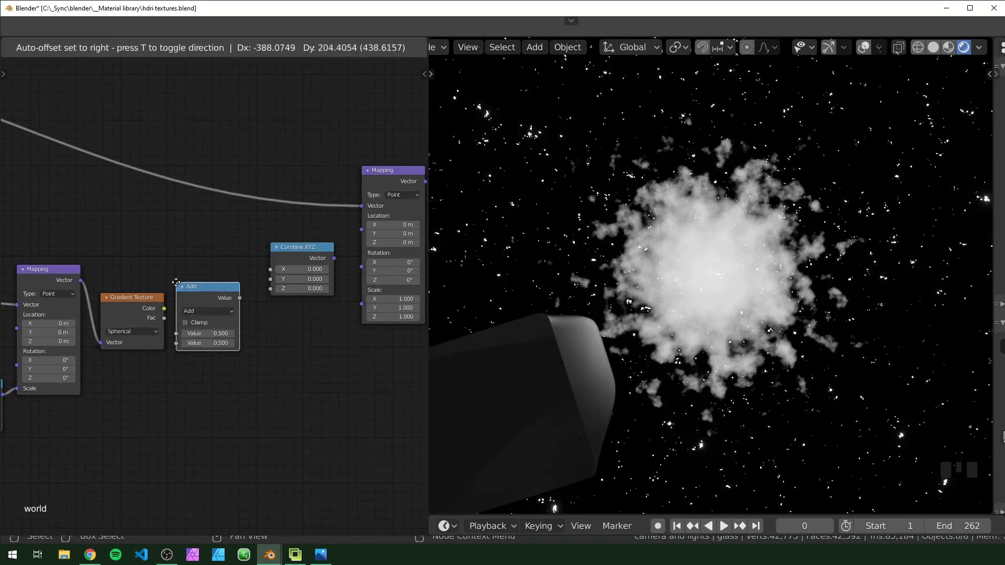
pyautogui.click(183, 288)
pyautogui.click(197, 312)
pyautogui.scroll(3, 210, 320)
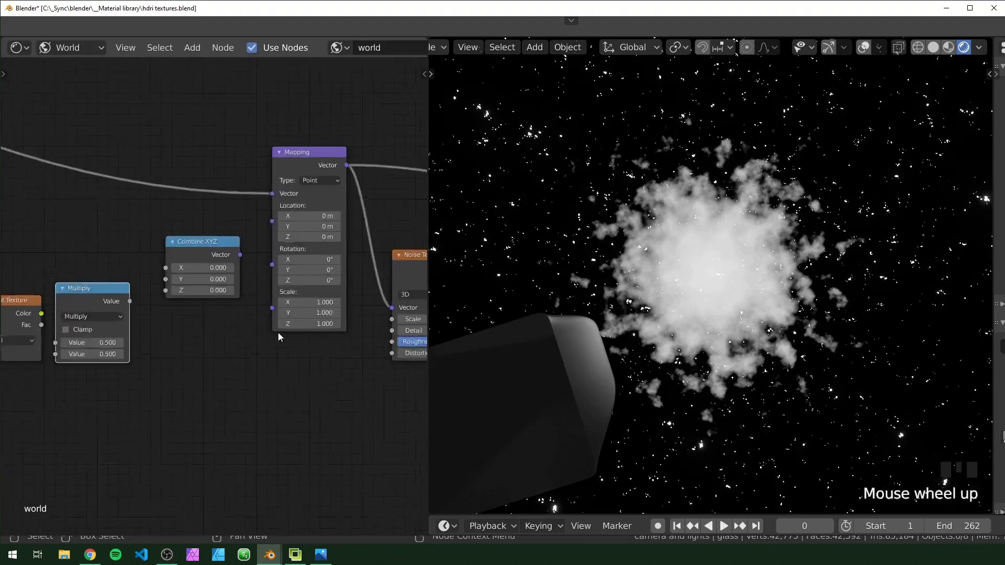
# - Try out the Z rotation of the Mapping node that feeds the Noise Texture
pyautogui.moveTo(308, 316); pyautogui.dragTo(263, 278, button='middle')
pyautogui.moveTo(264, 279); pyautogui.dragTo(398, 278)
pyautogui.rightClick(263, 278)
# - Preview the duplicated Gradient Texture on its own as the world output and examine its circular glow
pyautogui.moveTo(101, 403); pyautogui.dragTo(289, 366, button='middle')
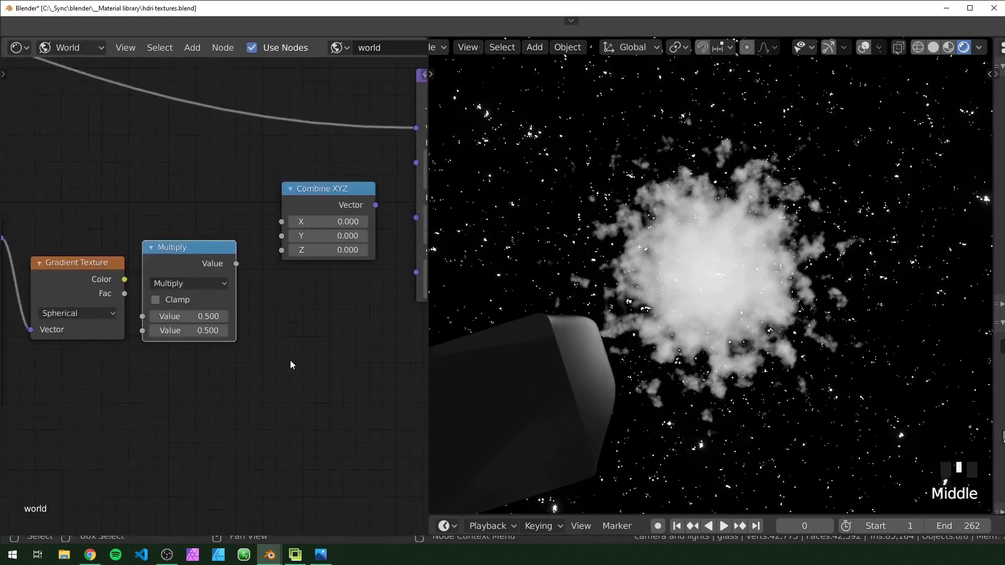
pyautogui.scroll(-4, 180, 393)
pyautogui.moveTo(175, 376); pyautogui.dragTo(246, 347, button='middle')
pyautogui.keyDown('ctrl'); pyautogui.keyDown('shift'); pyautogui.click(185, 245); pyautogui.keyUp('shift'); pyautogui.keyUp('ctrl')
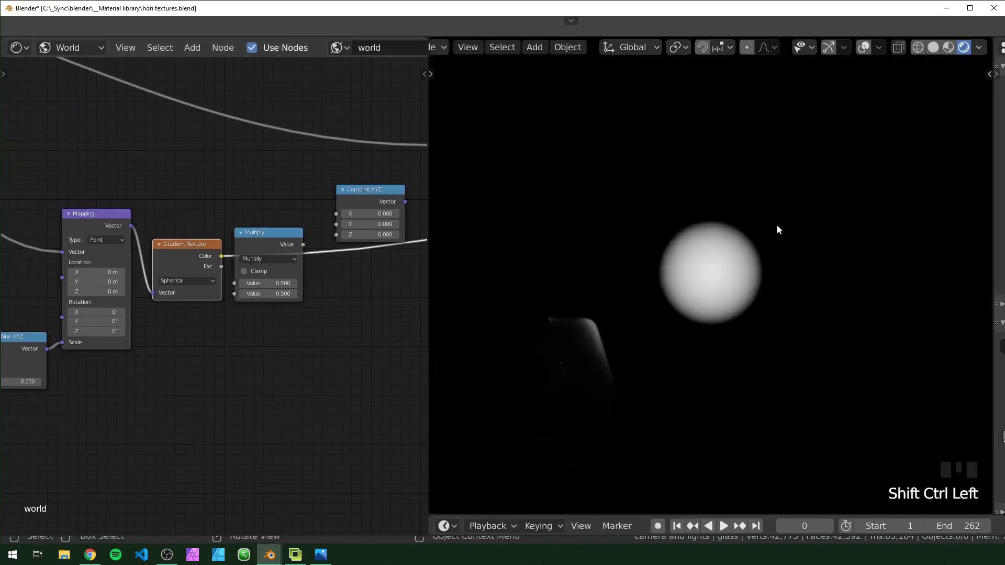
pyautogui.moveTo(302, 397); pyautogui.dragTo(356, 385, button='middle')
pyautogui.moveTo(150, 381); pyautogui.dragTo(191, 382, button='middle')
pyautogui.moveTo(340, 247); pyautogui.dragTo(176, 266, button='middle')
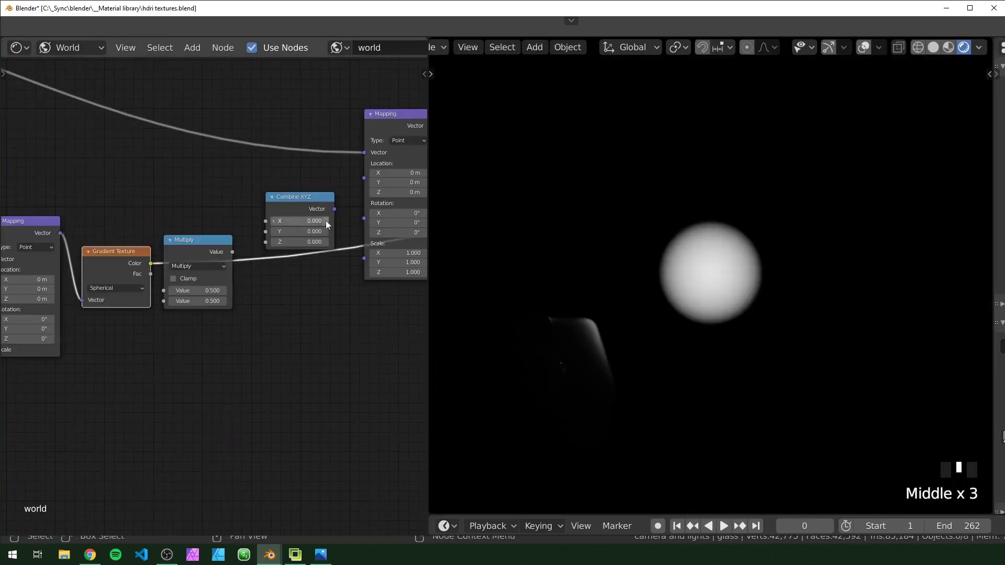
# - Route the duplicated Gradient Texture's Color through the Z input of Combine XYZ into the Rotation of the noise's Mapping node
pyautogui.moveTo(315, 196); pyautogui.dragTo(324, 211)
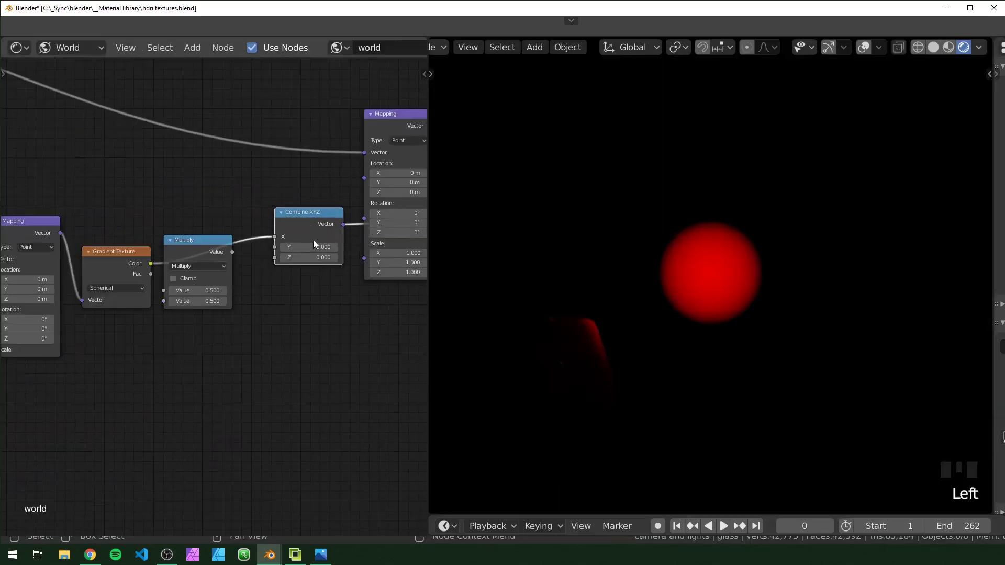
pyautogui.moveTo(273, 240); pyautogui.dragTo(274, 257)
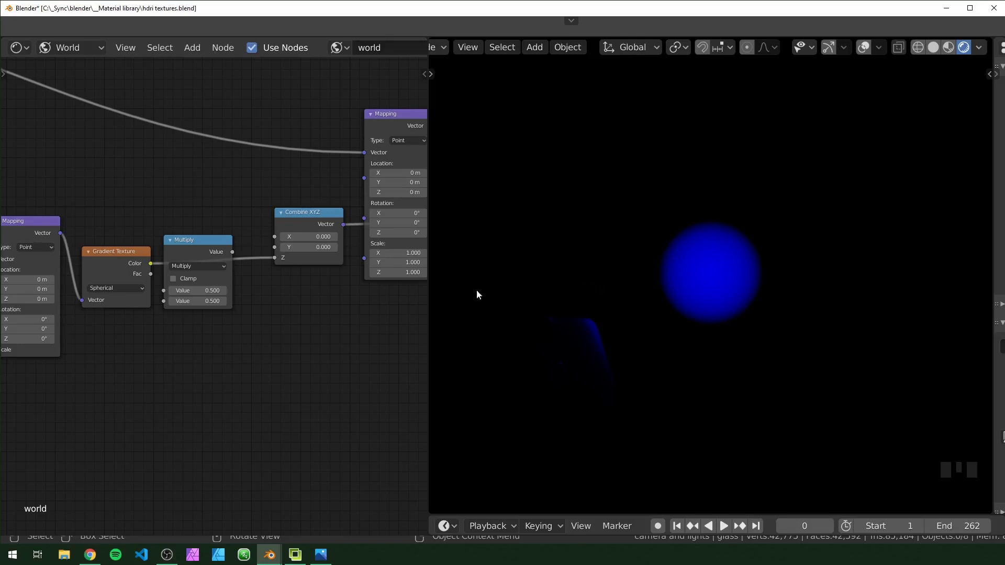
pyautogui.scroll(4, 336, 205)
pyautogui.moveTo(337, 205); pyautogui.dragTo(246, 212, button='middle')
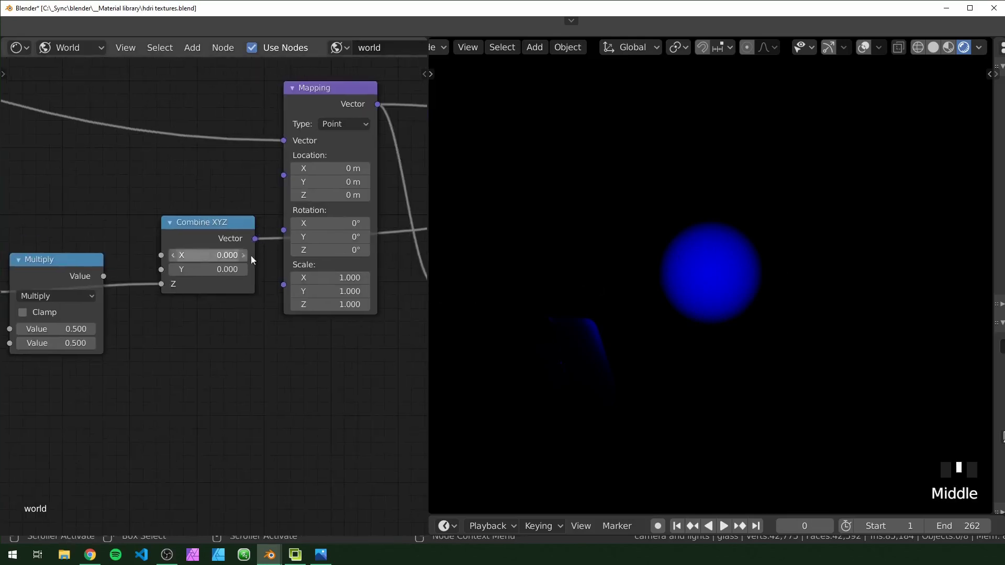
pyautogui.moveTo(255, 238); pyautogui.dragTo(283, 231)
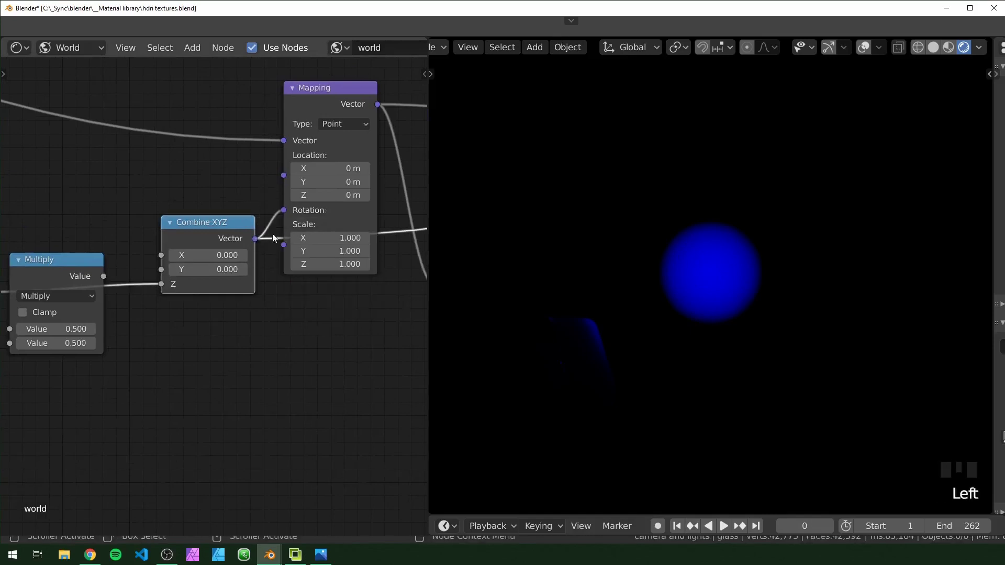
# - Restore the Background node as the world output to show the full star and cloud sky
pyautogui.scroll(-5, 294, 303)
pyautogui.moveTo(294, 303); pyautogui.dragTo(232, 480, button='middle')
pyautogui.keyDown('ctrl'); pyautogui.keyDown('shift'); pyautogui.click(269, 200); pyautogui.keyUp('shift'); pyautogui.keyUp('ctrl')
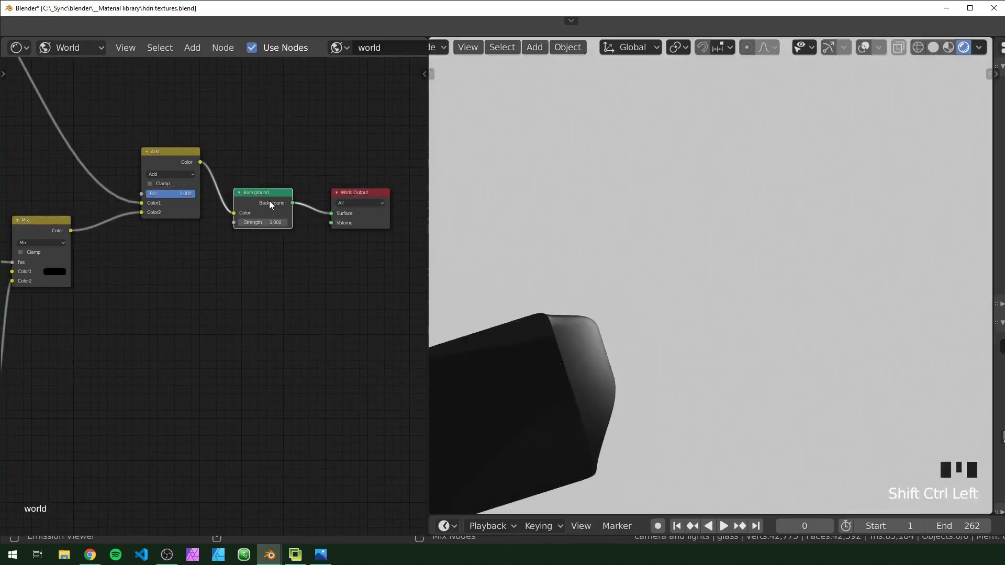
pyautogui.moveTo(196, 312); pyautogui.dragTo(686, 193, button='middle')
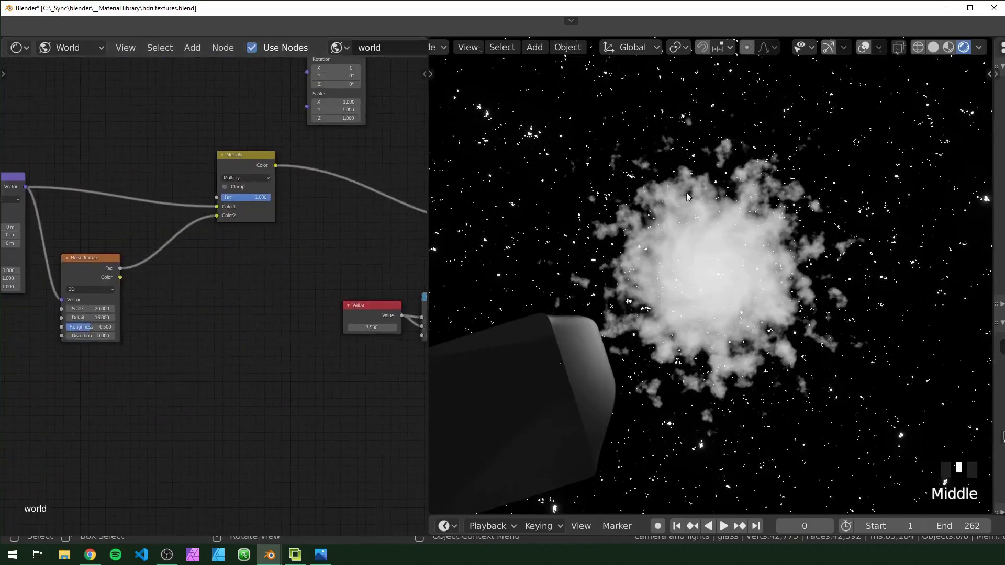
# - Set the Value node driving the duplicated gradient's mapping scale to 1
pyautogui.moveTo(198, 366); pyautogui.dragTo(94, 336, button='middle')
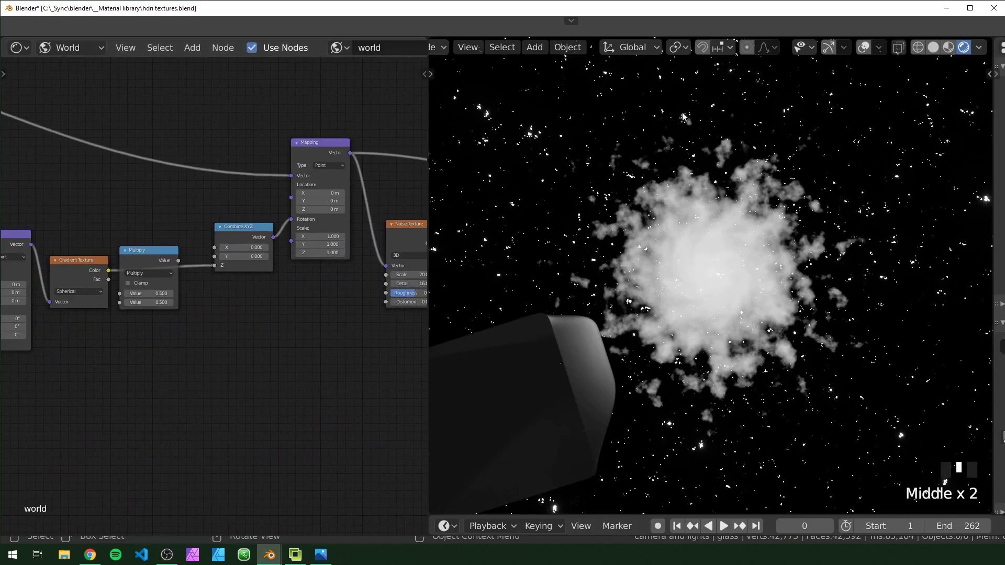
pyautogui.moveTo(152, 354); pyautogui.dragTo(30, 314, button='middle')
pyautogui.scroll(3, 9, 353)
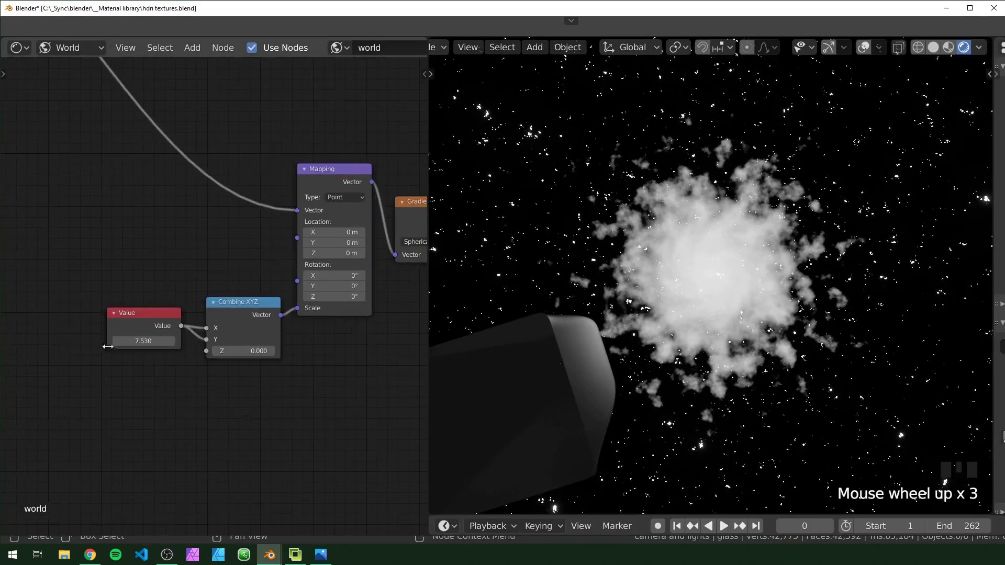
pyautogui.keyDown('shift'); pyautogui.moveTo(150, 341); pyautogui.dragTo(115, 341); pyautogui.keyUp('shift')
pyautogui.click(152, 341)
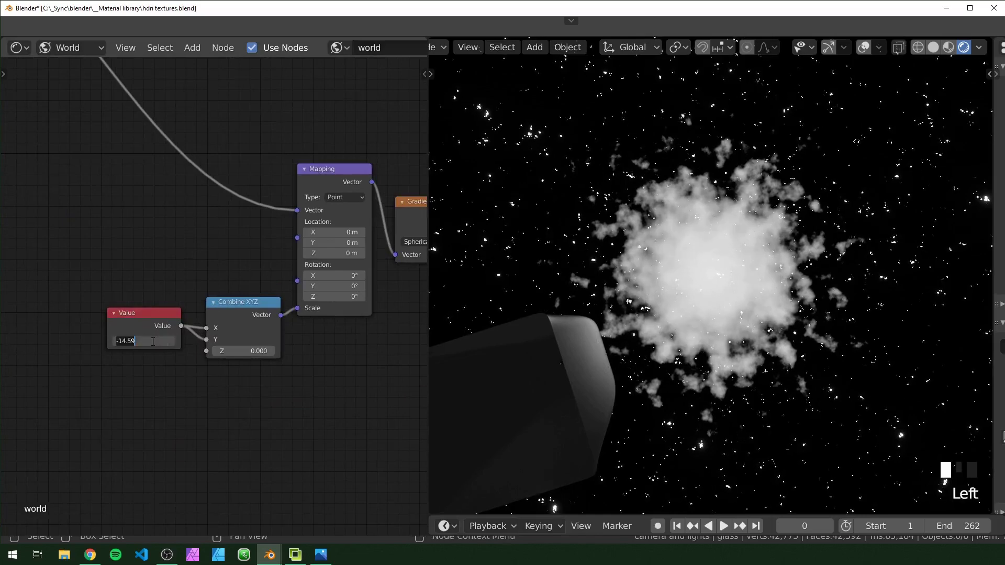
pyautogui.write('1')
pyautogui.press('Return')
# - Insert the Multiply math node between the duplicated Gradient Texture and Combine XYZ, and set its multiplier to 6
pyautogui.moveTo(397, 219); pyautogui.dragTo(118, 251, button='middle')
pyautogui.moveTo(247, 223); pyautogui.dragTo(266, 202)
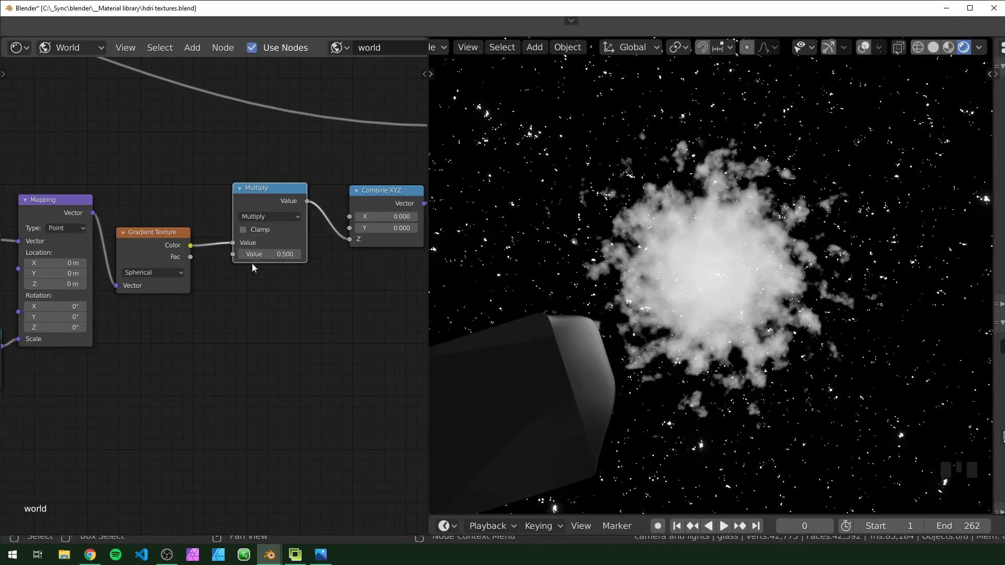
pyautogui.moveTo(286, 194); pyautogui.dragTo(287, 203)
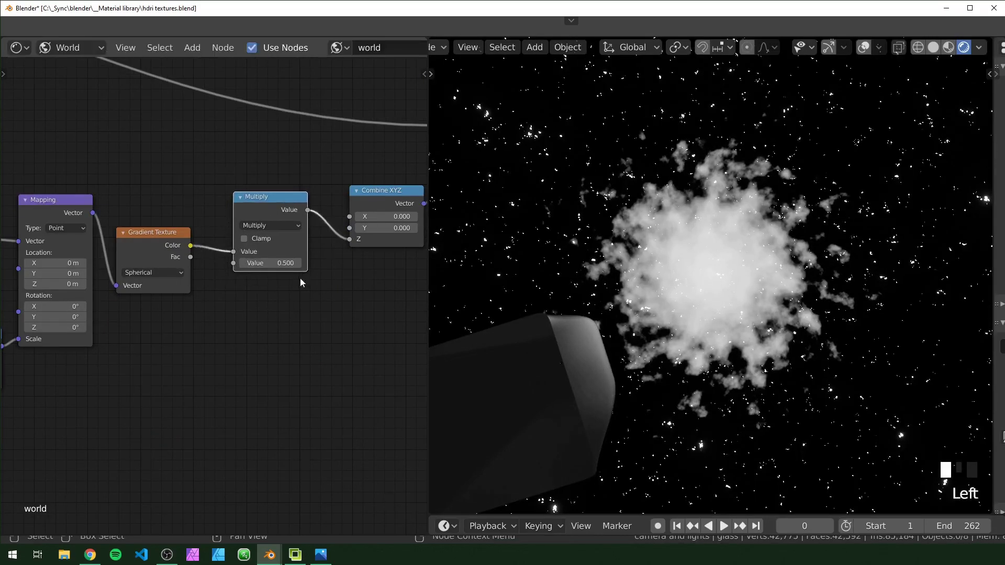
pyautogui.moveTo(270, 263); pyautogui.dragTo(290, 263)
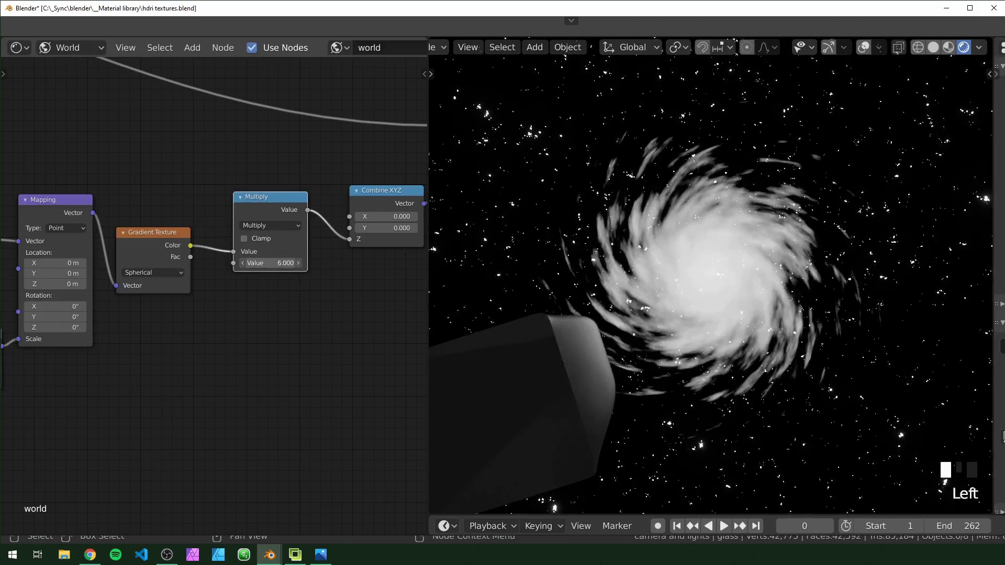
pyautogui.moveTo(269, 262)
pyautogui.mouseDown()
pyautogui.moveTo(314, 262)
pyautogui.moveTo(287, 263)
pyautogui.mouseUp()
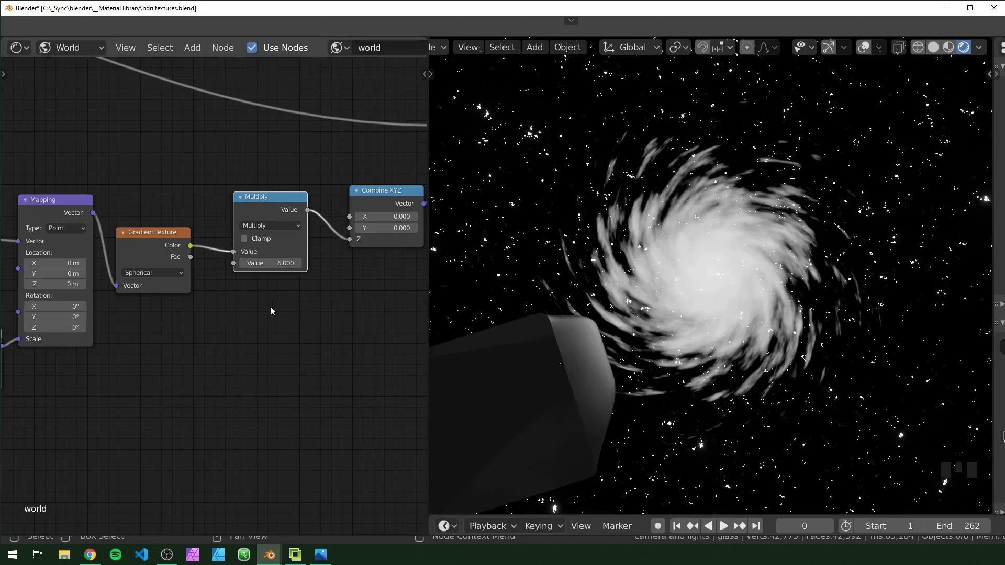
# - Move the two upper texture branches away from the galaxy's node chain to free up space
pyautogui.scroll(-4, 177, 356)
pyautogui.scroll(3, 140, 337)
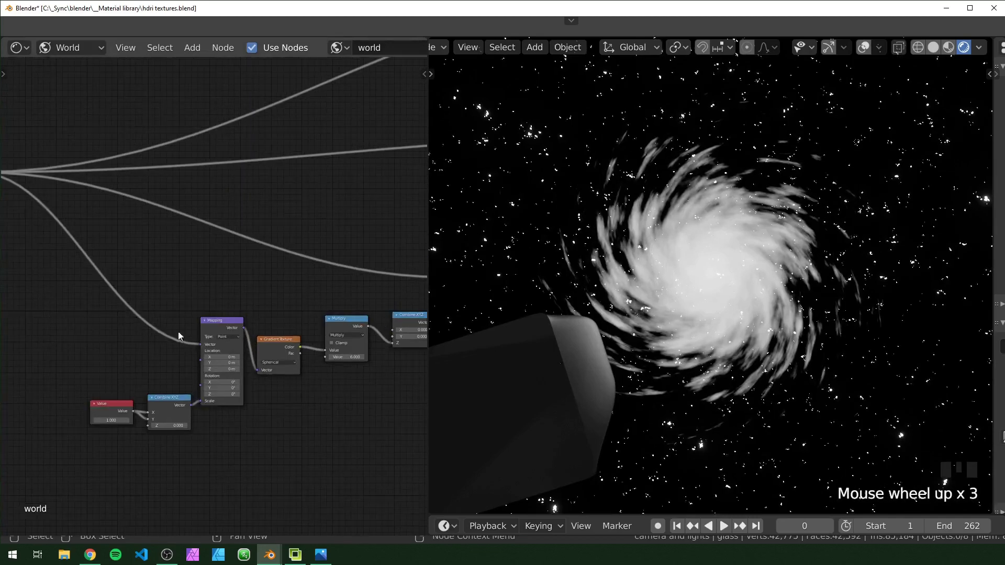
pyautogui.moveTo(248, 262); pyautogui.dragTo(164, 284, button='middle')
pyautogui.scroll(-6, 177, 309)
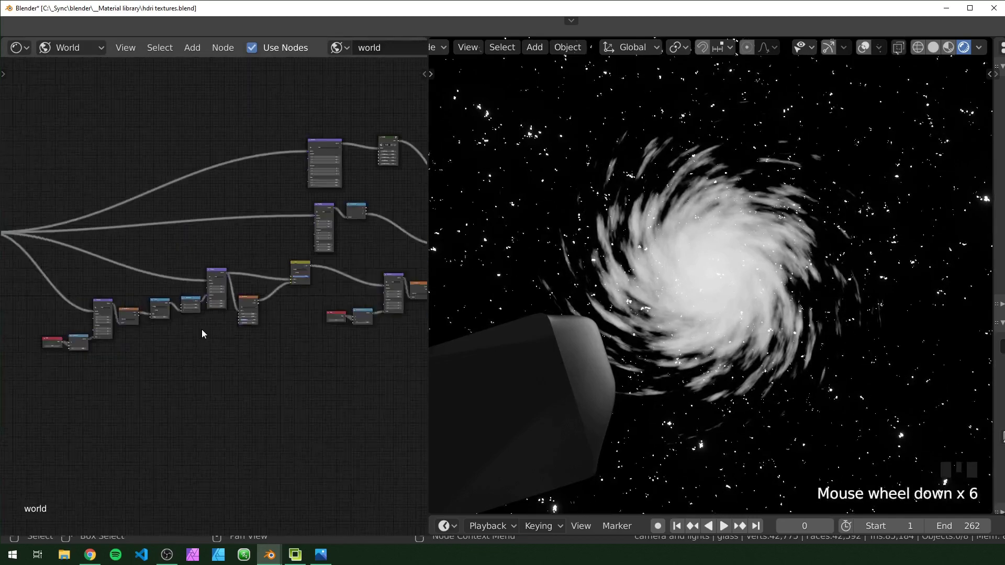
pyautogui.moveTo(202, 332); pyautogui.dragTo(164, 340, button='middle')
pyautogui.scroll(-2, 224, 315)
pyautogui.moveTo(187, 141); pyautogui.dragTo(332, 260)
pyautogui.press('g')
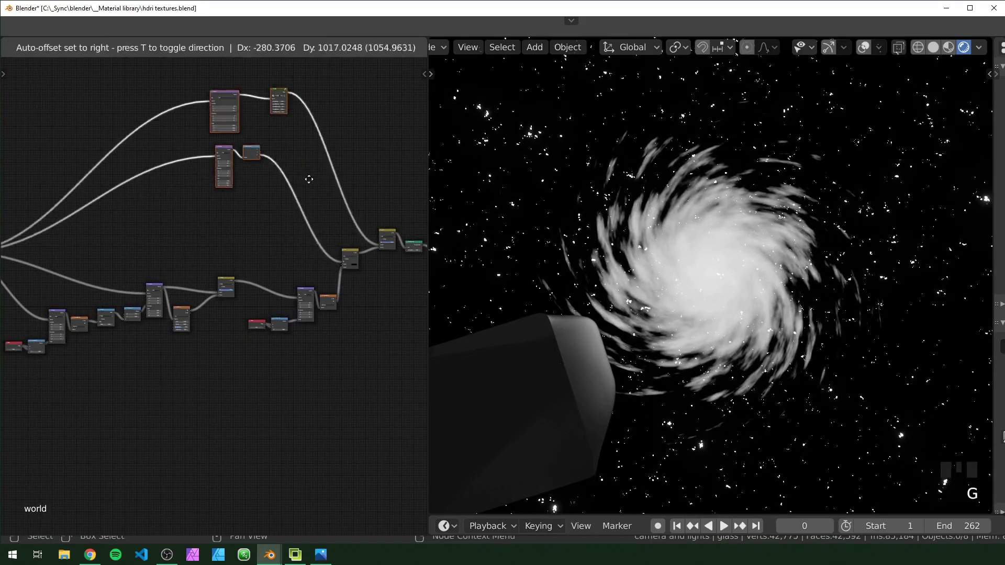
pyautogui.click(221, 227)
# - Join the Texture Coordinate links of the two lower Mapping nodes at a shared reroute point
pyautogui.moveTo(153, 268); pyautogui.dragTo(131, 269, button='middle')
pyautogui.scroll(5, 204, 283)
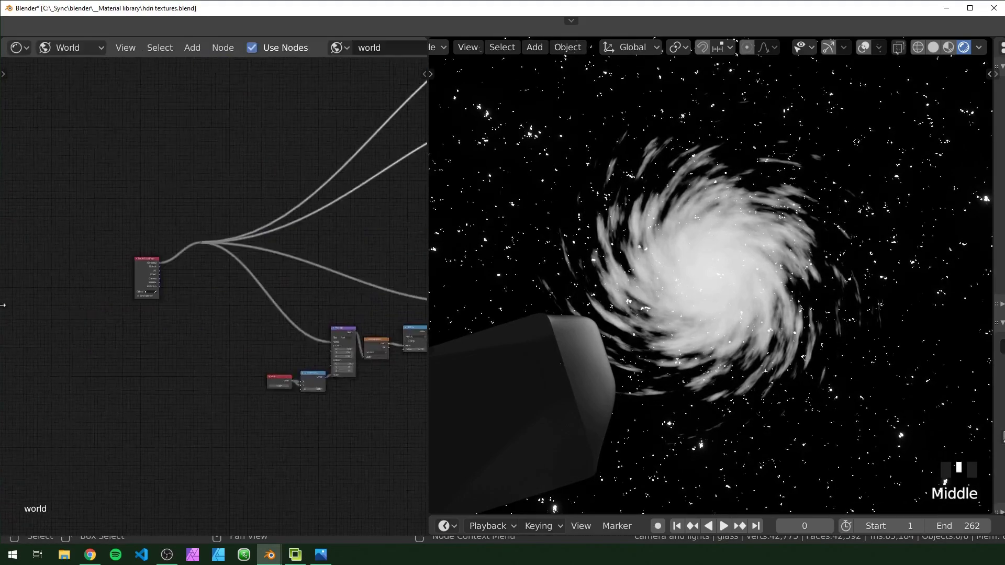
pyautogui.moveTo(258, 350); pyautogui.dragTo(214, 305, button='middle')
pyautogui.click(215, 321)
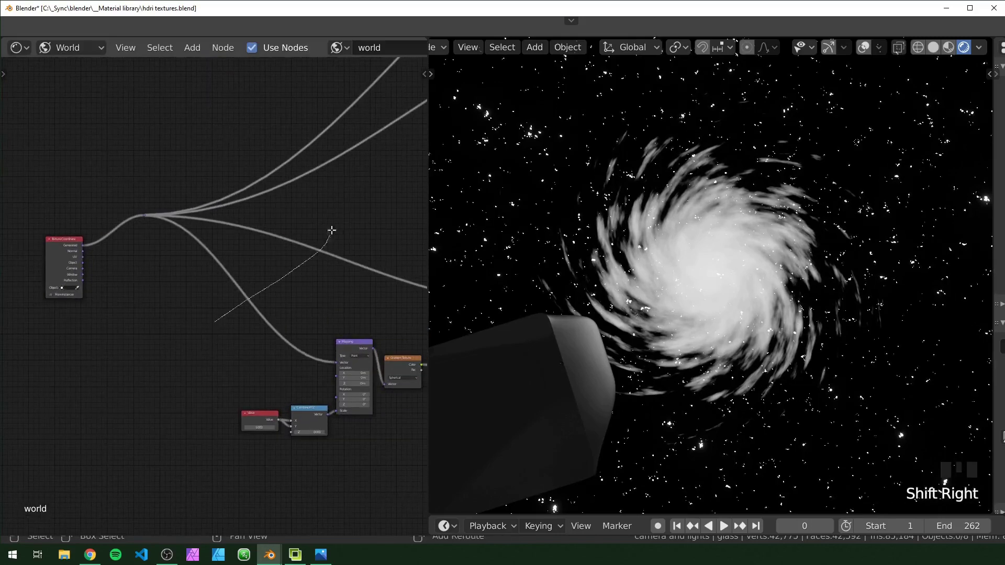
pyautogui.keyDown('shift'); pyautogui.moveTo(331, 230); pyautogui.dragTo(331, 230, button='right'); pyautogui.keyUp('shift')
# - Duplicate the Mapping node onto the shared link before the reroute and reset its scale to 1 on all axes
pyautogui.click(352, 348)
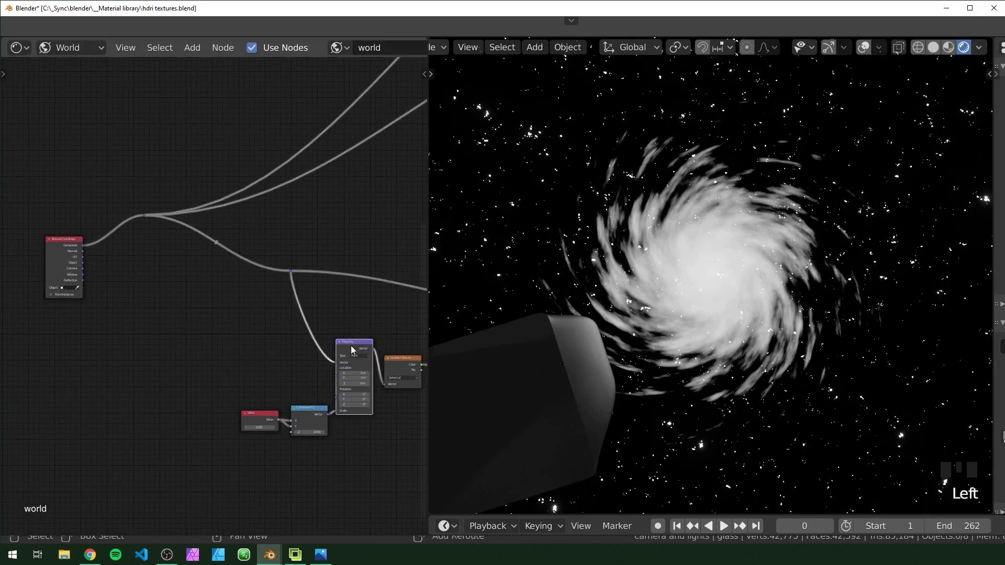
pyautogui.hotkey('shift', 'd')
pyautogui.click(241, 237)
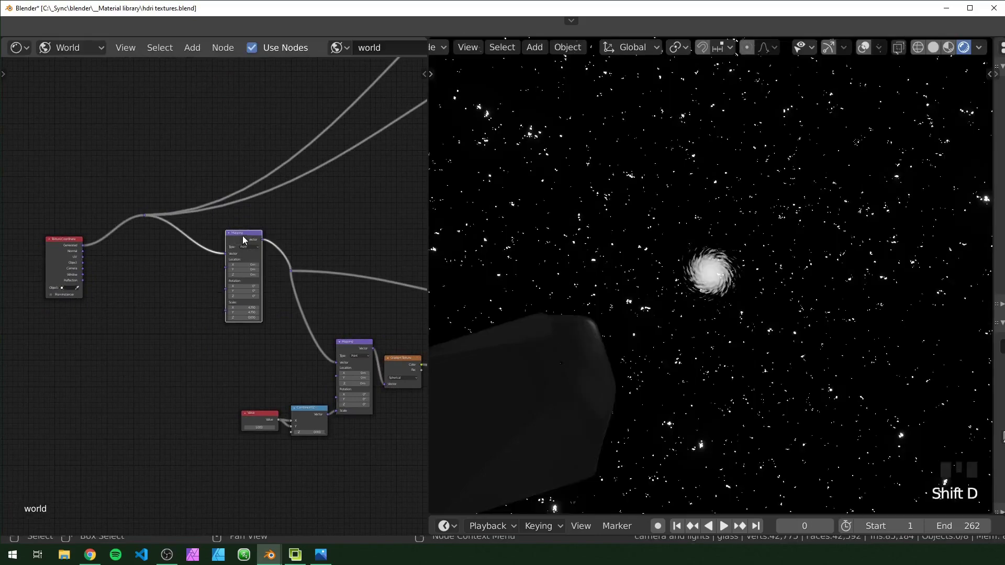
pyautogui.moveTo(243, 240); pyautogui.dragTo(250, 258)
pyautogui.scroll(4, 246, 295)
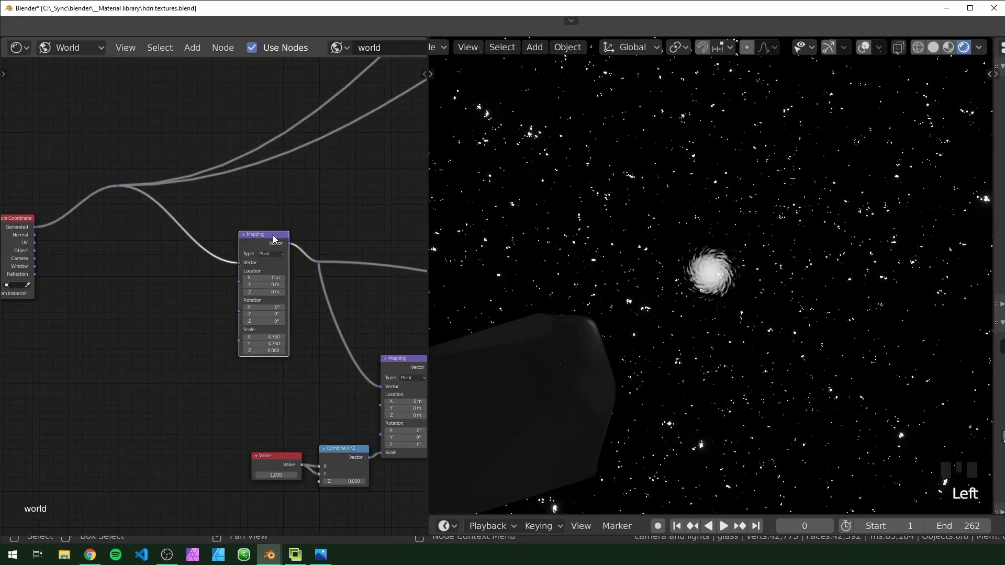
pyautogui.press('BackSpace')
pyautogui.moveTo(260, 300); pyautogui.dragTo(237, 299, button='middle')
pyautogui.scroll(4, 242, 304)
pyautogui.moveTo(402, 225); pyautogui.dragTo(373, 226, button='middle')
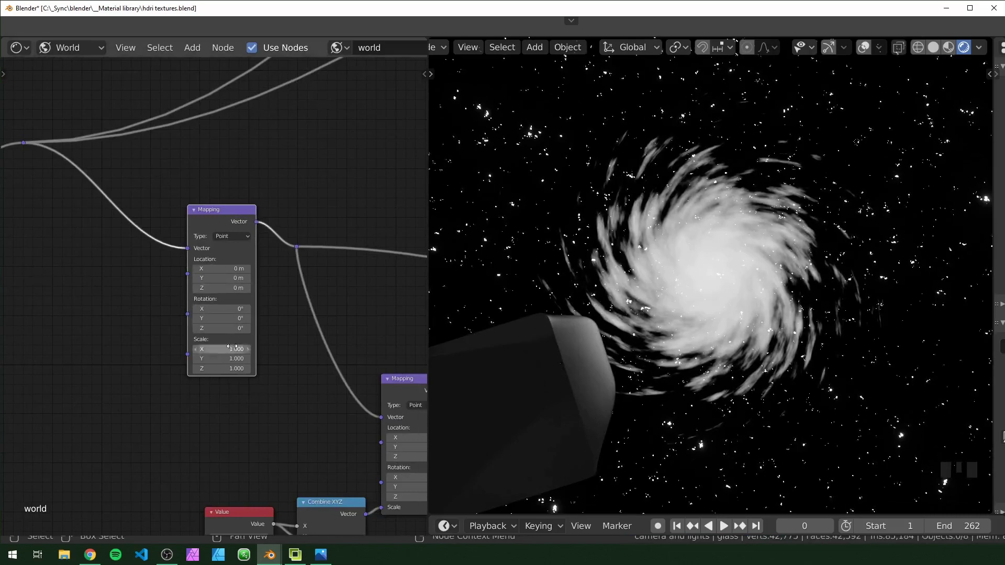
pyautogui.moveTo(223, 349)
pyautogui.mouseDown()
pyautogui.moveTo(243, 359)
pyautogui.moveTo(217, 353)
pyautogui.moveTo(230, 369)
pyautogui.moveTo(218, 368)
pyautogui.mouseUp()
# - Duplicate the Value and Combine XYZ pair and connect the copy to the Scale of the new shared Mapping node
pyautogui.scroll(-5, 256, 392)
pyautogui.moveTo(243, 435); pyautogui.dragTo(205, 399, button='middle')
pyautogui.moveTo(161, 374); pyautogui.dragTo(274, 456)
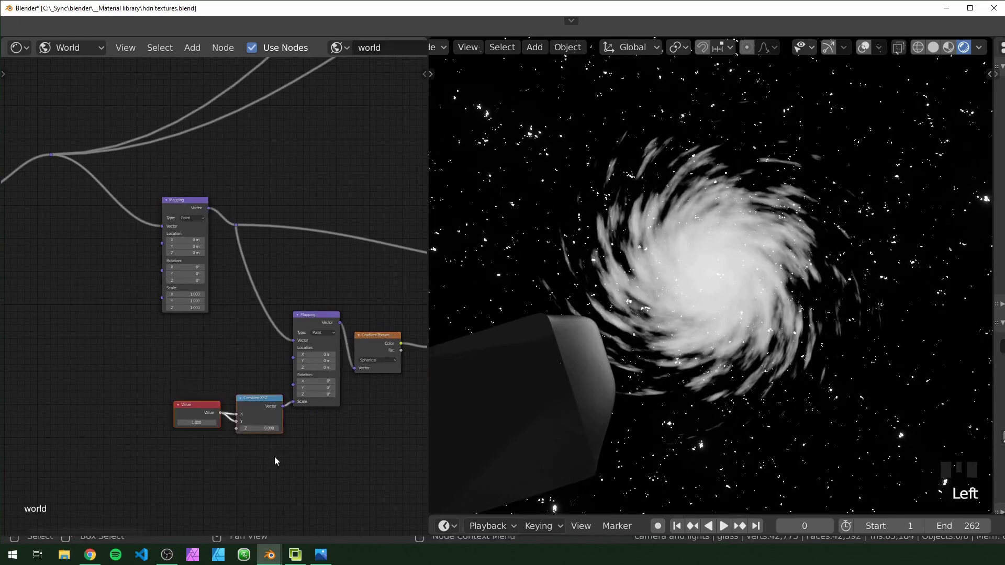
pyautogui.hotkey('shift', 'd')
pyautogui.click(125, 293)
pyautogui.moveTo(124, 290); pyautogui.dragTo(162, 299)
# - Set the duplicated Value node to 0.99 to adjust the overall galaxy scale
pyautogui.scroll(8, 43, 315)
pyautogui.moveTo(43, 315); pyautogui.dragTo(151, 342, button='middle')
pyautogui.moveTo(137, 329)
pyautogui.mouseDown()
pyautogui.moveTo(210, 329)
pyautogui.moveTo(105, 330)
pyautogui.moveTo(120, 330)
pyautogui.mouseUp()
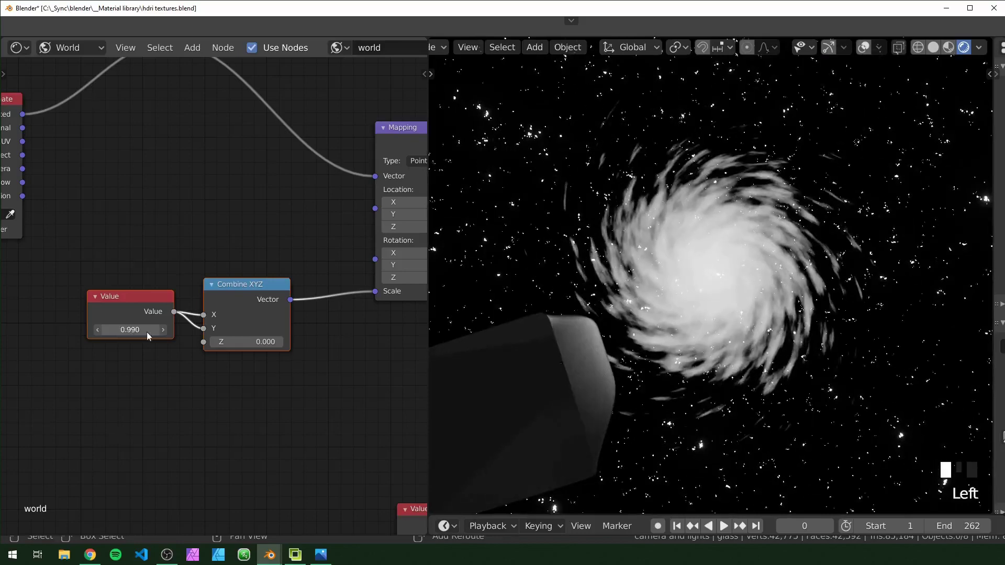
# - Try out the Z rotation of the shared Mapping node
pyautogui.moveTo(237, 354); pyautogui.dragTo(81, 369, button='middle')
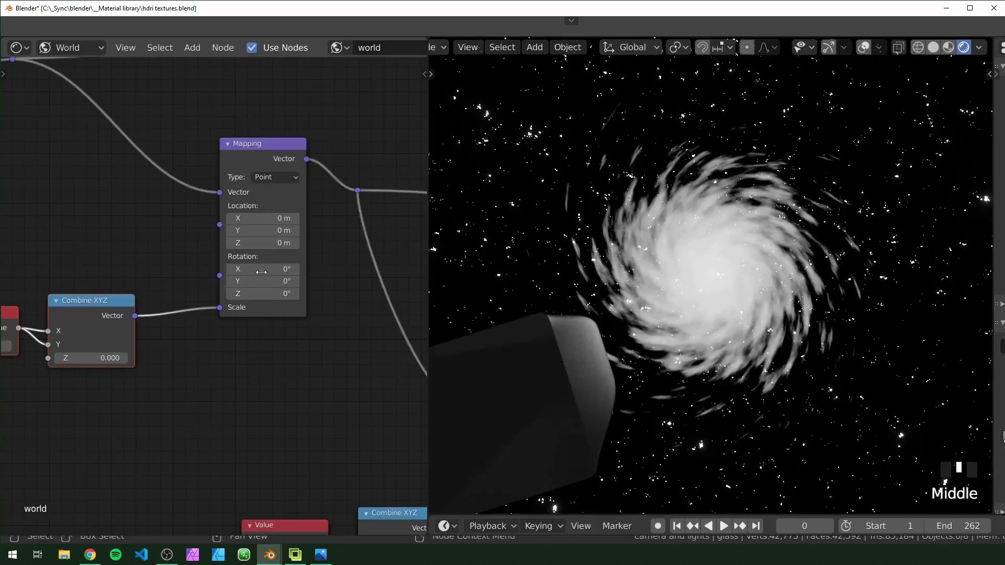
pyautogui.moveTo(261, 293); pyautogui.dragTo(411, 293)
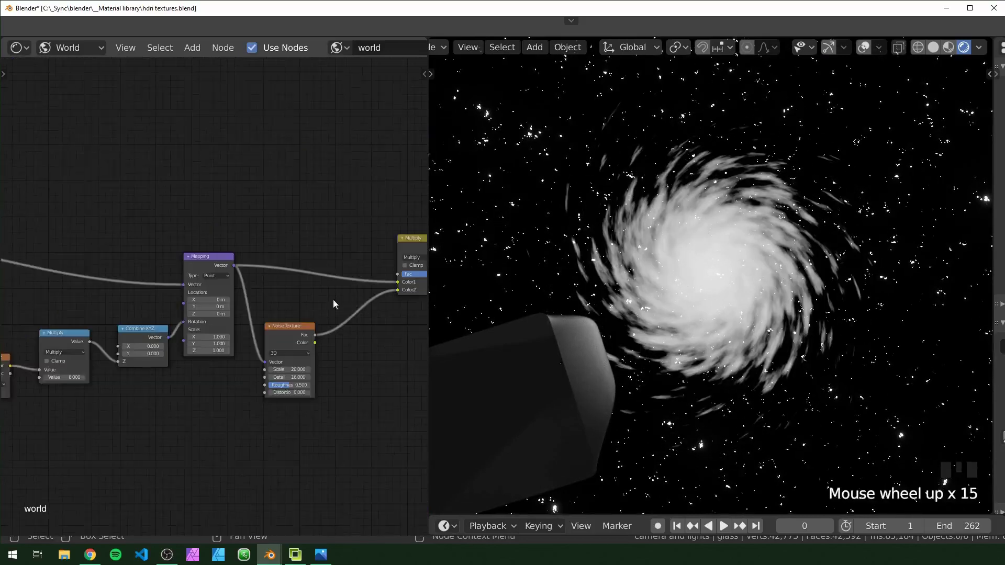
# - Move the Add, Background and World Output nodes farther along to make room after the galaxy's Mix node
pyautogui.moveTo(341, 297); pyautogui.dragTo(361, 312, button='middle')
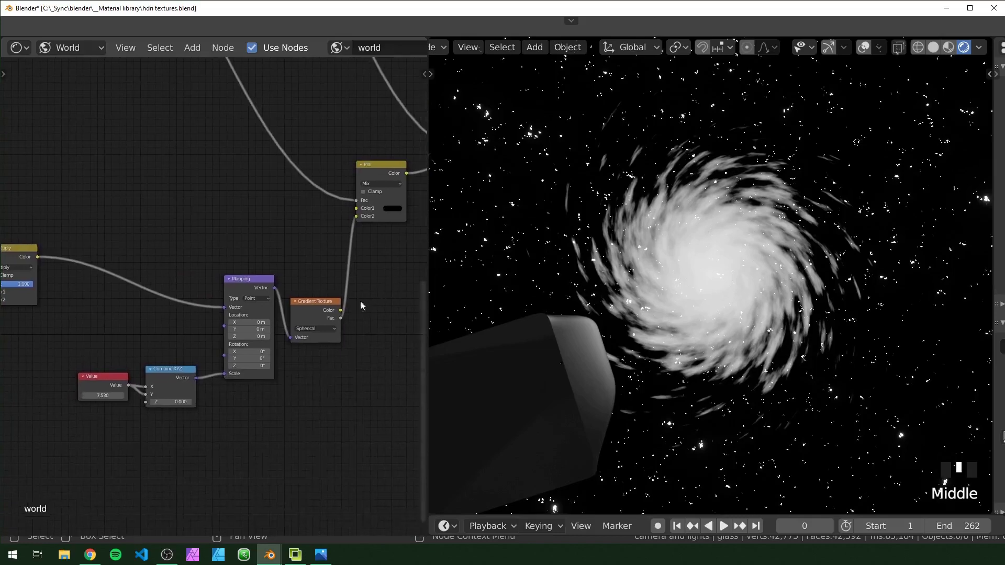
pyautogui.scroll(-6, 276, 315)
pyautogui.moveTo(277, 315); pyautogui.dragTo(115, 288, button='middle')
pyautogui.scroll(3, 126, 155)
pyautogui.scroll(-2, 126, 156)
pyautogui.moveTo(102, 142); pyautogui.dragTo(278, 263)
pyautogui.press('g')
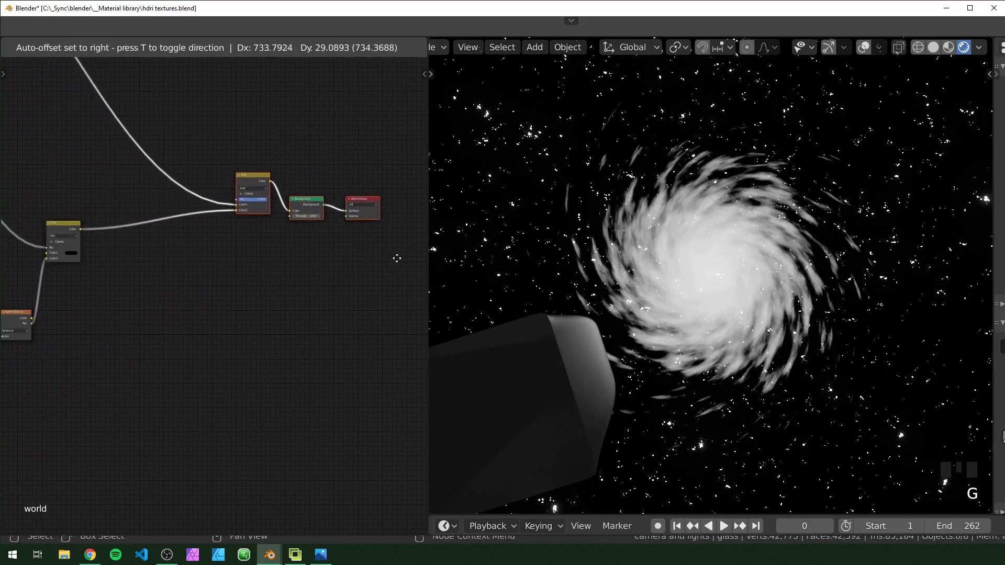
pyautogui.click(397, 258)
# - Duplicate the Mix node into the link before Add and feed the first Mix's Color into the copy's Fac
pyautogui.scroll(4, 221, 283)
pyautogui.moveTo(222, 283); pyautogui.dragTo(289, 305, button='middle')
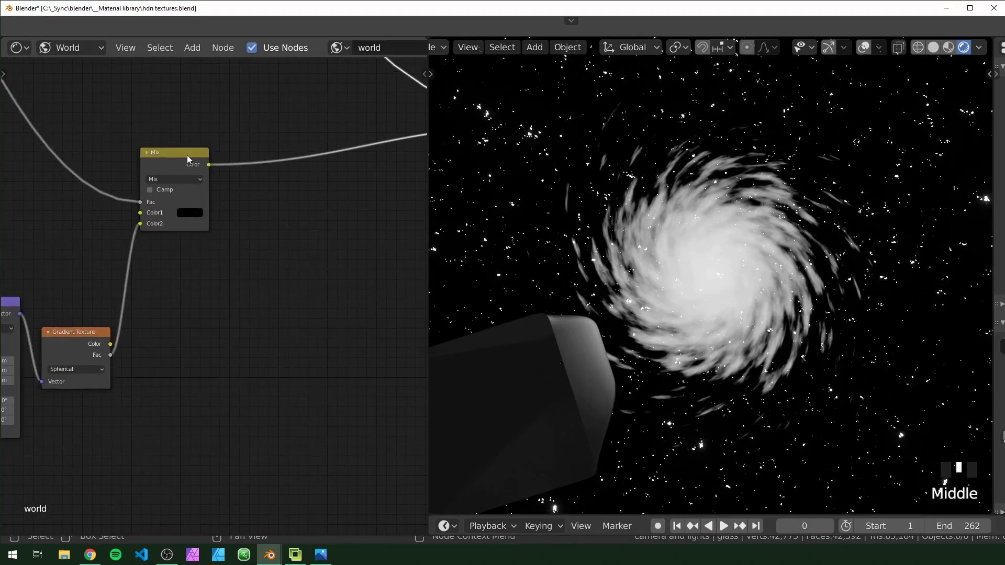
pyautogui.click(187, 155)
pyautogui.hotkey('shift', 'd')
pyautogui.click(229, 153)
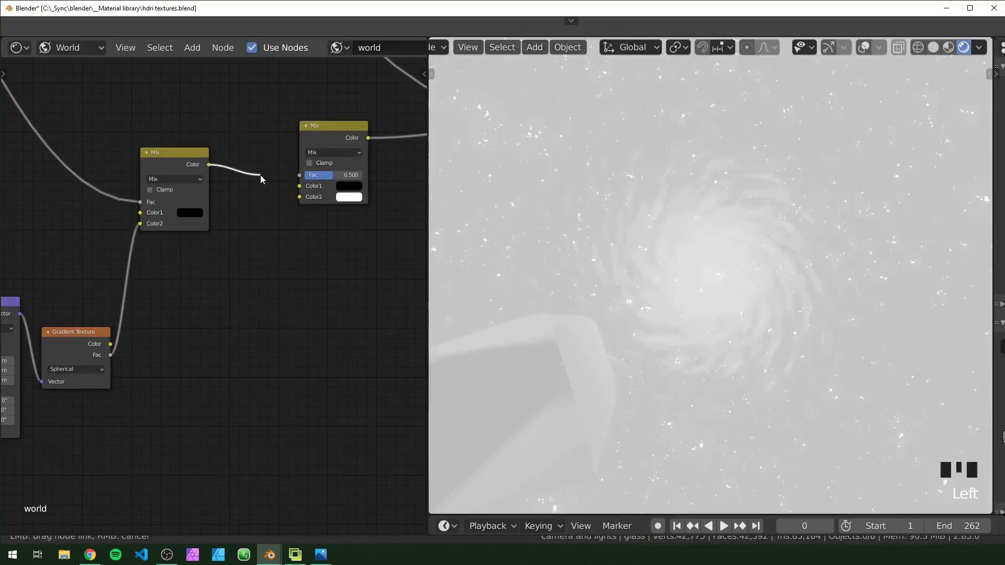
pyautogui.moveTo(299, 174); pyautogui.dragTo(291, 168)
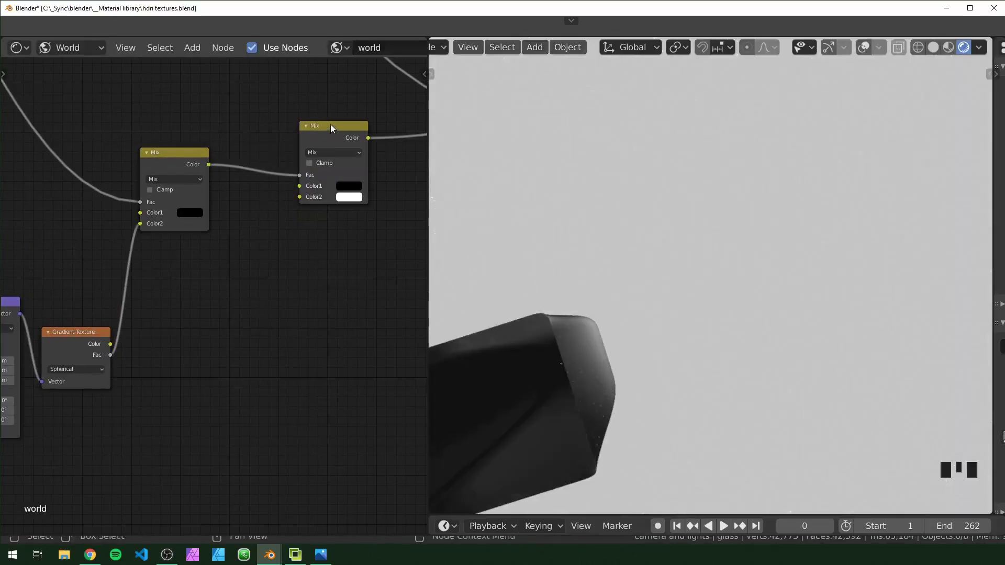
pyautogui.moveTo(330, 124); pyautogui.dragTo(330, 144)
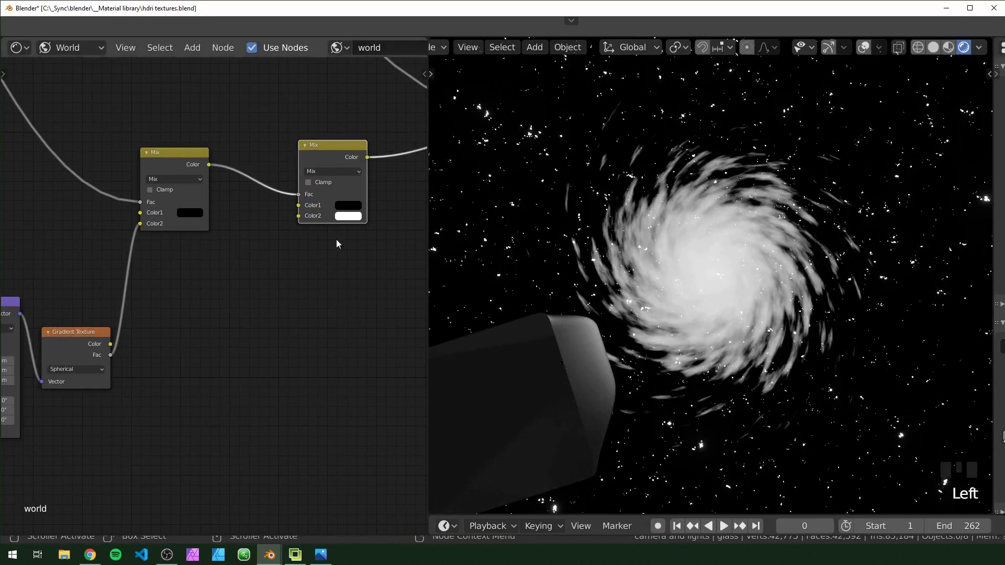
# - Try out a grey Color1 and a tinted Color2 on the second Mix node
pyautogui.click(353, 207)
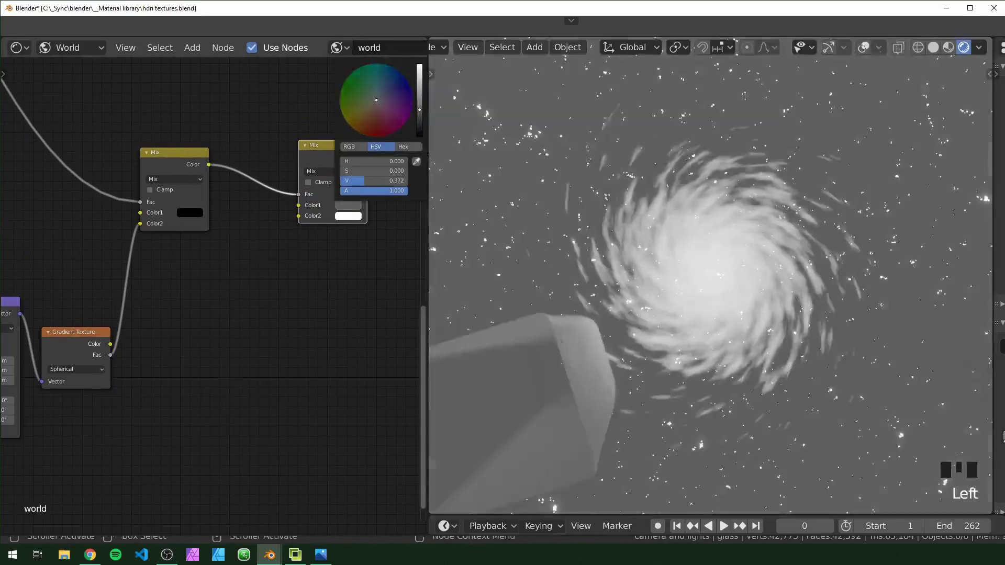
pyautogui.click(349, 216)
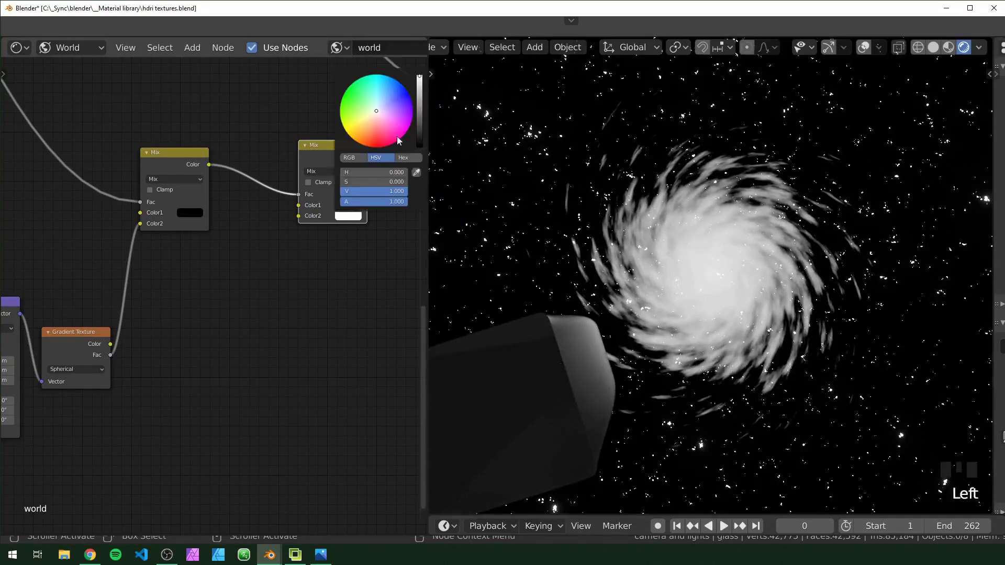
pyautogui.moveTo(401, 113); pyautogui.dragTo(376, 111)
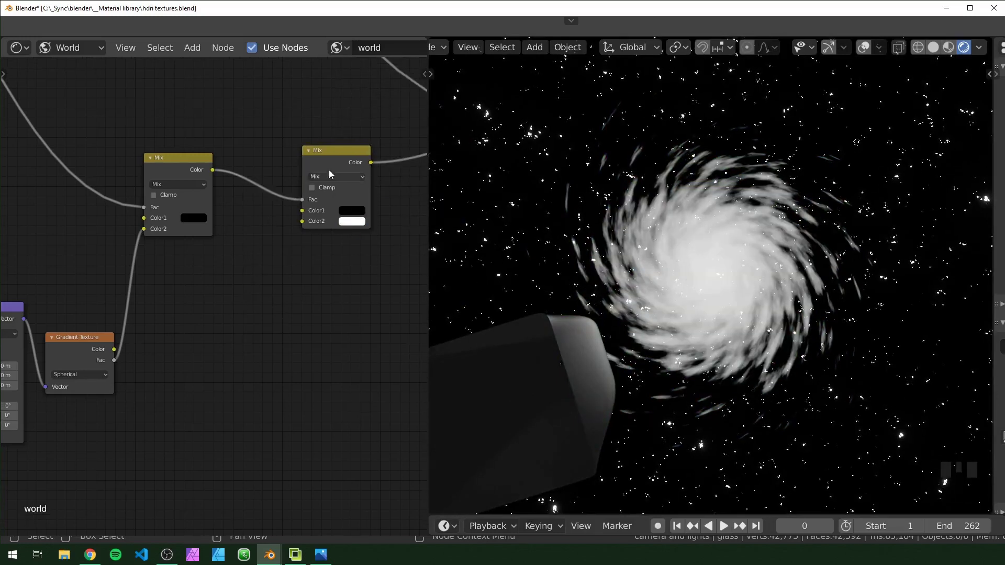
# - Duplicate the second Mix node and place the unconnected copy below it
pyautogui.click(337, 158)
pyautogui.hotkey('shift', 'd')
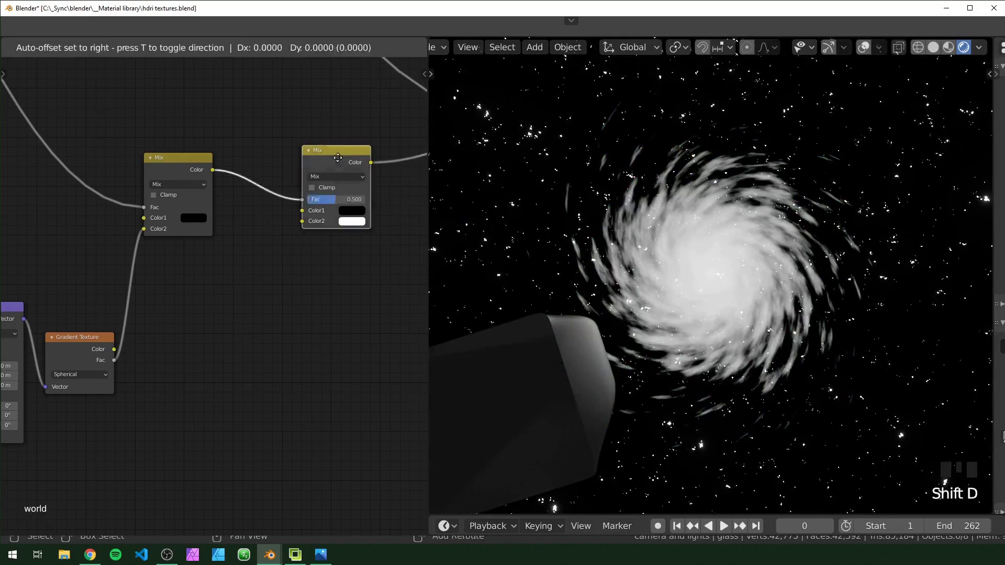
pyautogui.click(297, 309)
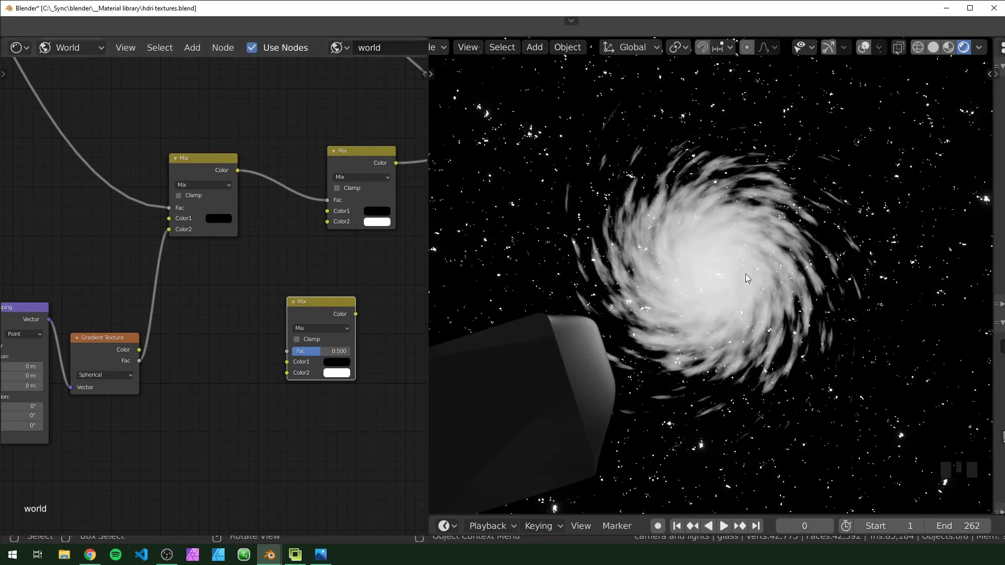
# - Link the Noise Texture's Color output to the second Mix node's Color1 input
pyautogui.moveTo(309, 217); pyautogui.dragTo(310, 161, button='middle')
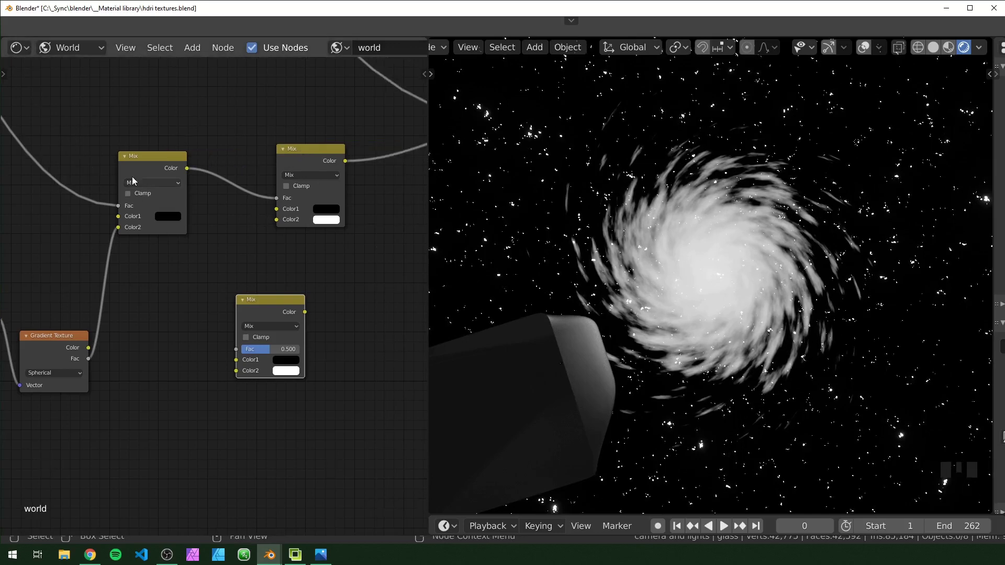
pyautogui.moveTo(329, 233); pyautogui.dragTo(390, 196, button='middle')
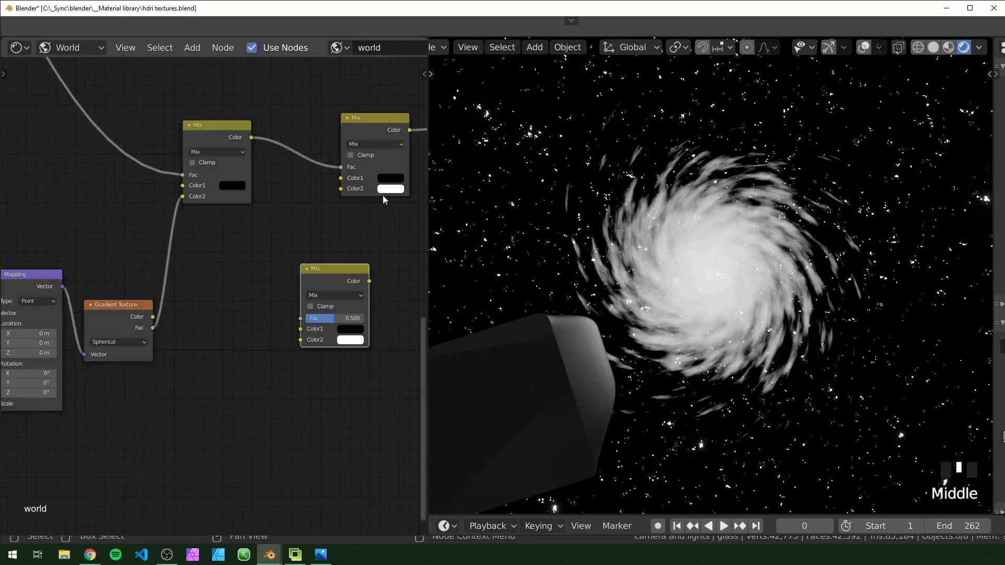
pyautogui.scroll(-4, 310, 246)
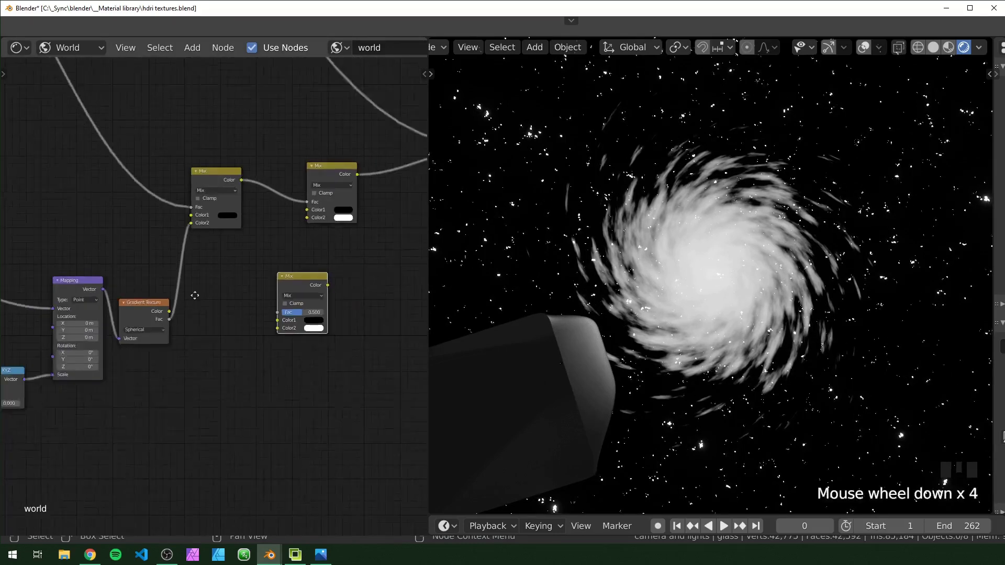
pyautogui.scroll(-1, 193, 312)
pyautogui.moveTo(192, 312); pyautogui.dragTo(276, 382, button='middle')
pyautogui.scroll(-1, 254, 326)
pyautogui.moveTo(275, 299); pyautogui.dragTo(174, 319, button='middle')
pyautogui.scroll(10, 175, 322)
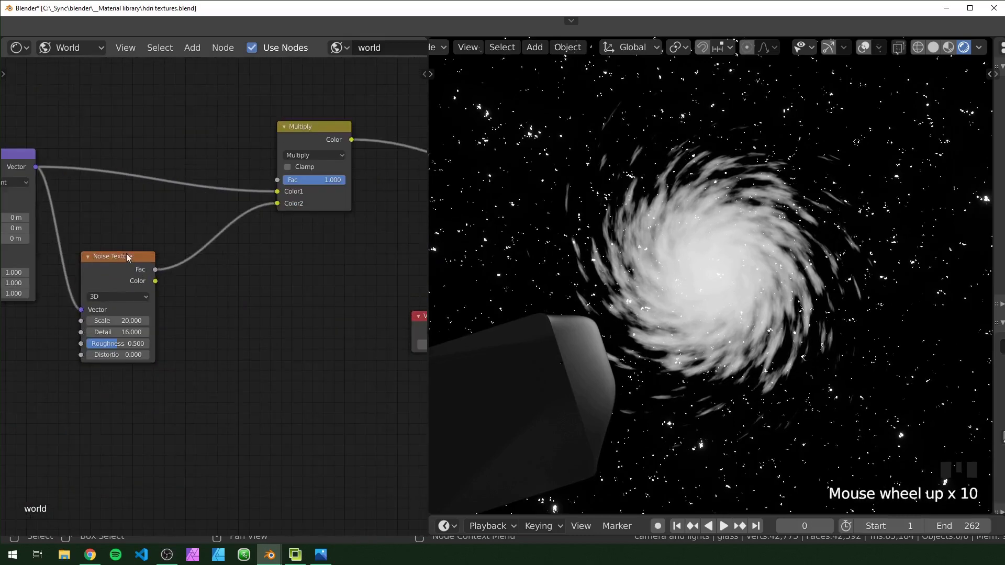
pyautogui.scroll(-16, 235, 342)
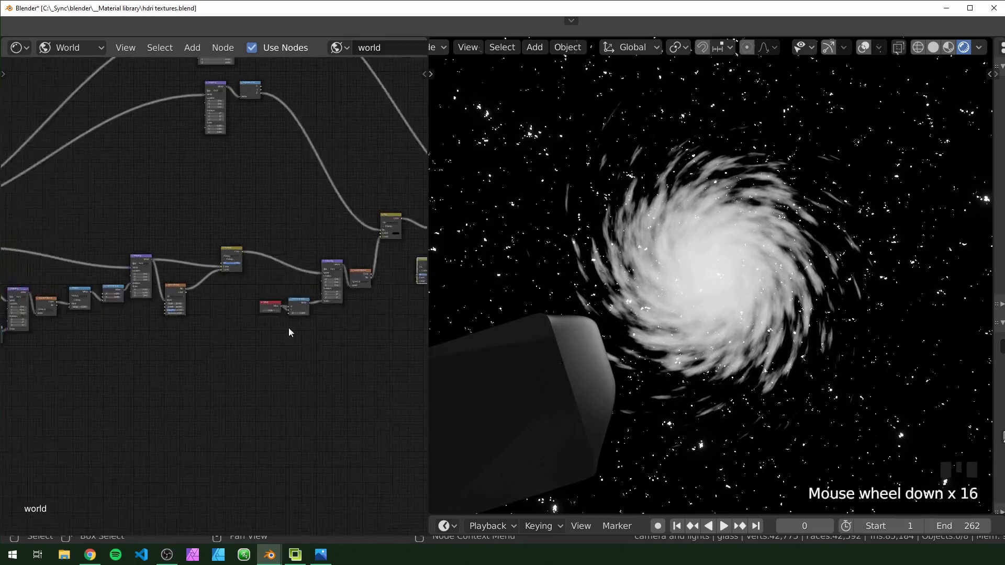
pyautogui.moveTo(289, 331); pyautogui.dragTo(185, 324, button='middle')
pyautogui.keyDown('alt'); pyautogui.moveTo(78, 294); pyautogui.dragTo(348, 231, button='right'); pyautogui.keyUp('alt')
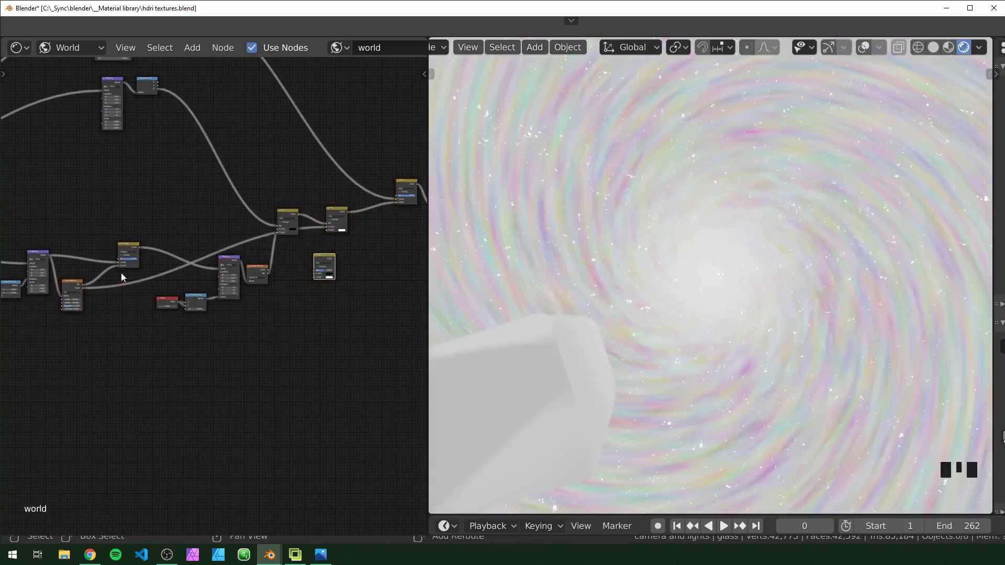
# - Add two reroute points to the long noise link and move them so it runs beneath the other nodes
pyautogui.keyDown('shift'); pyautogui.moveTo(124, 273); pyautogui.dragTo(146, 350, button='right'); pyautogui.keyUp('shift')
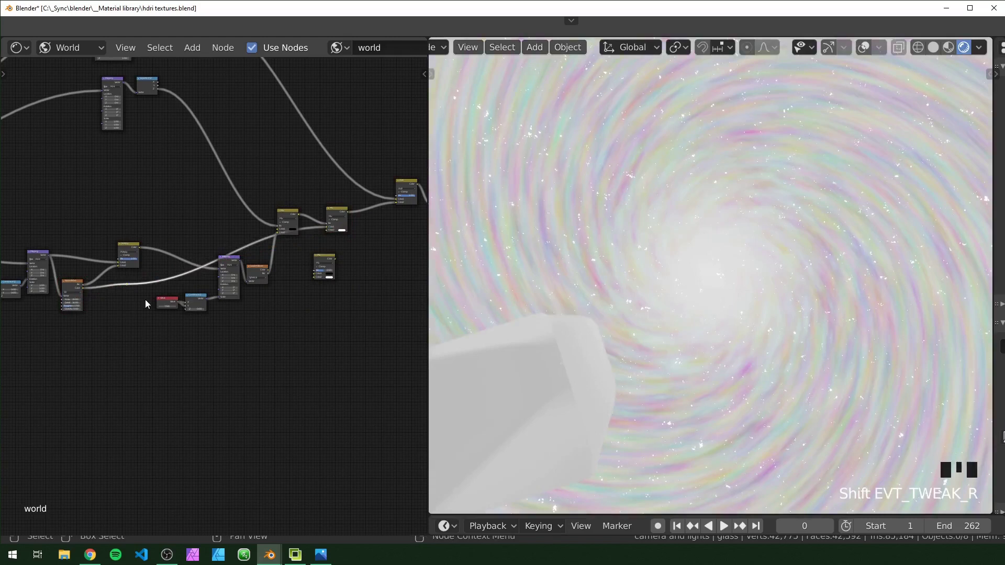
pyautogui.press('g')
pyautogui.click(146, 417)
pyautogui.keyDown('shift'); pyautogui.moveTo(173, 335); pyautogui.dragTo(253, 406, button='right'); pyautogui.keyUp('shift')
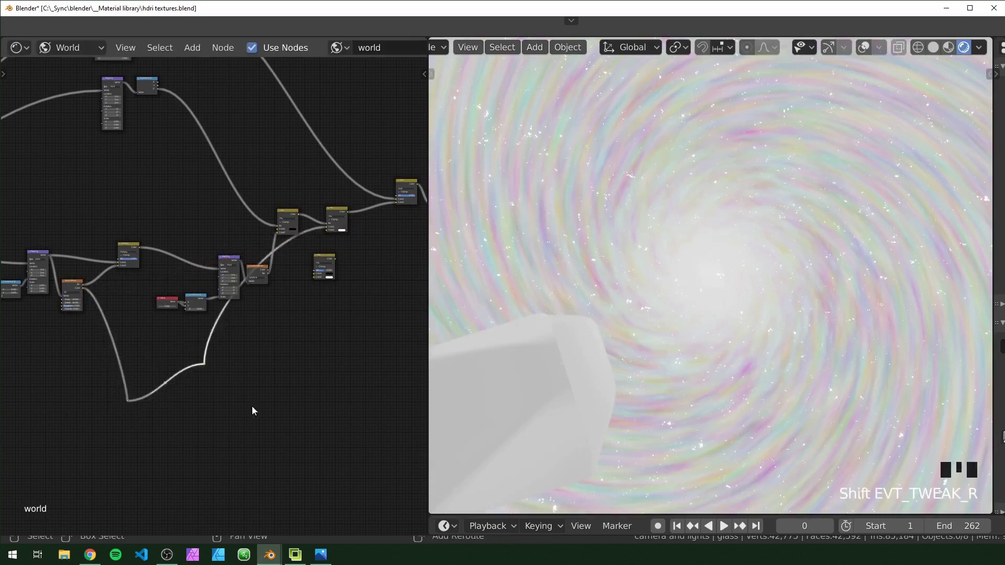
pyautogui.press('g')
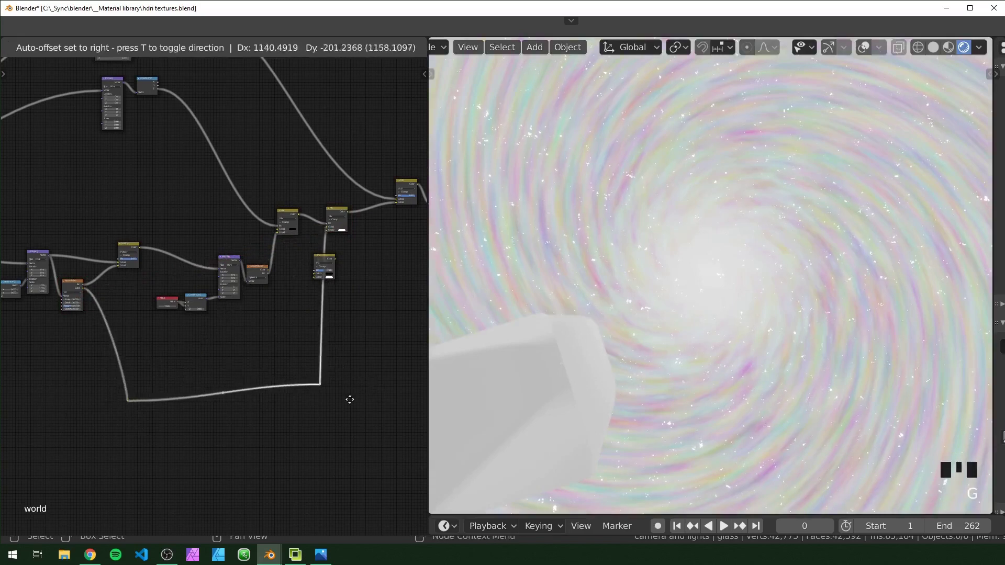
pyautogui.click(350, 399)
# - Move the noise link from the second Mix node's Color1 input to its Color2 input
pyautogui.scroll(5, 196, 370)
pyautogui.moveTo(195, 370)
pyautogui.mouseDown(button='middle')
pyautogui.moveTo(209, 359)
pyautogui.moveTo(397, 346)
pyautogui.moveTo(203, 370)
pyautogui.mouseUp(button='middle')
pyautogui.scroll(10, 163, 358)
pyautogui.moveTo(346, 299)
pyautogui.mouseDown(button='middle')
pyautogui.moveTo(184, 339)
pyautogui.moveTo(341, 288)
pyautogui.mouseUp(button='middle')
pyautogui.scroll(-3, 260, 309)
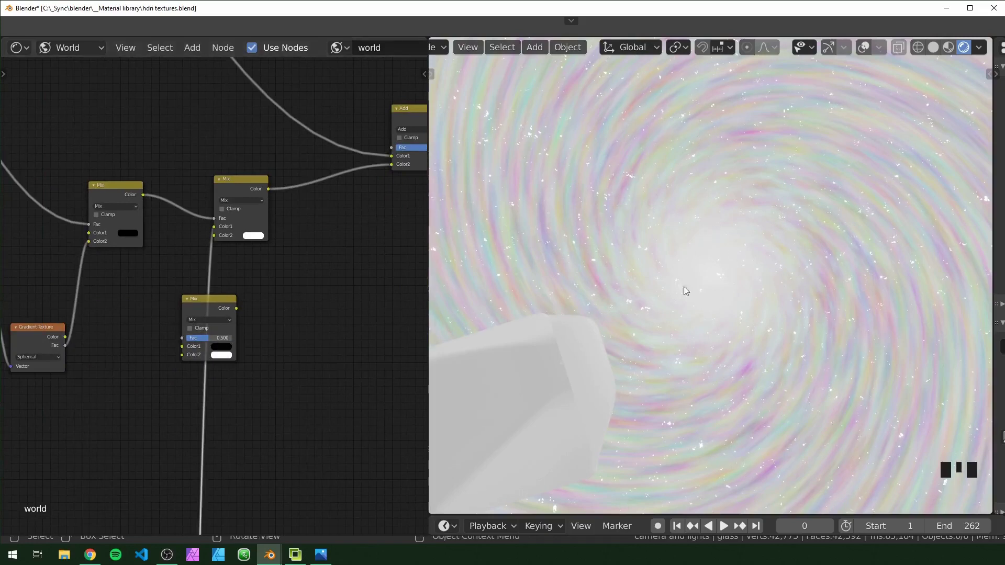
pyautogui.scroll(4, 204, 312)
pyautogui.moveTo(213, 202); pyautogui.dragTo(213, 213)
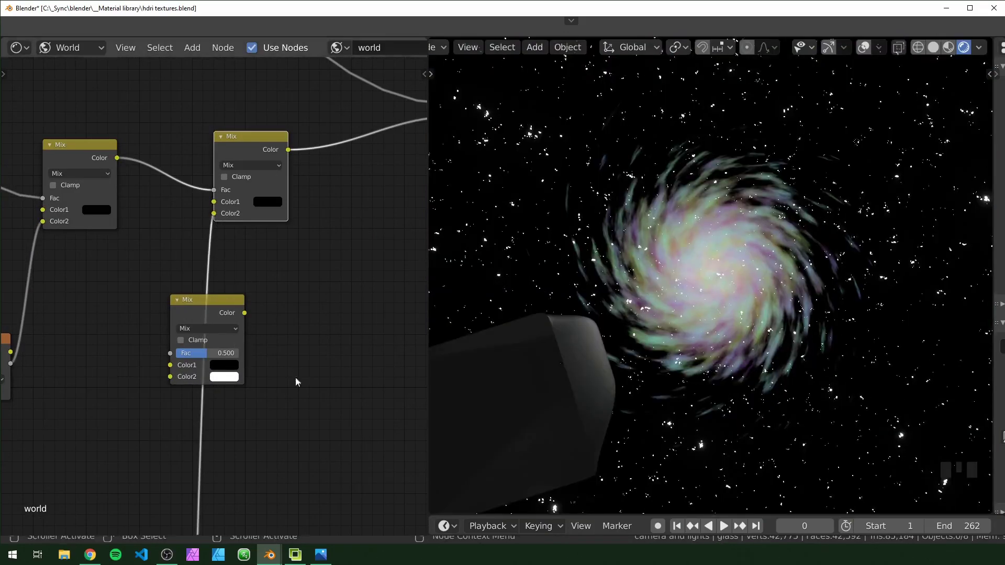
# - Route the noise link through the loose Mix node into the second Mix's Color2, using Add blending and Fac 1.000
pyautogui.moveTo(295, 377); pyautogui.dragTo(364, 318, button='middle')
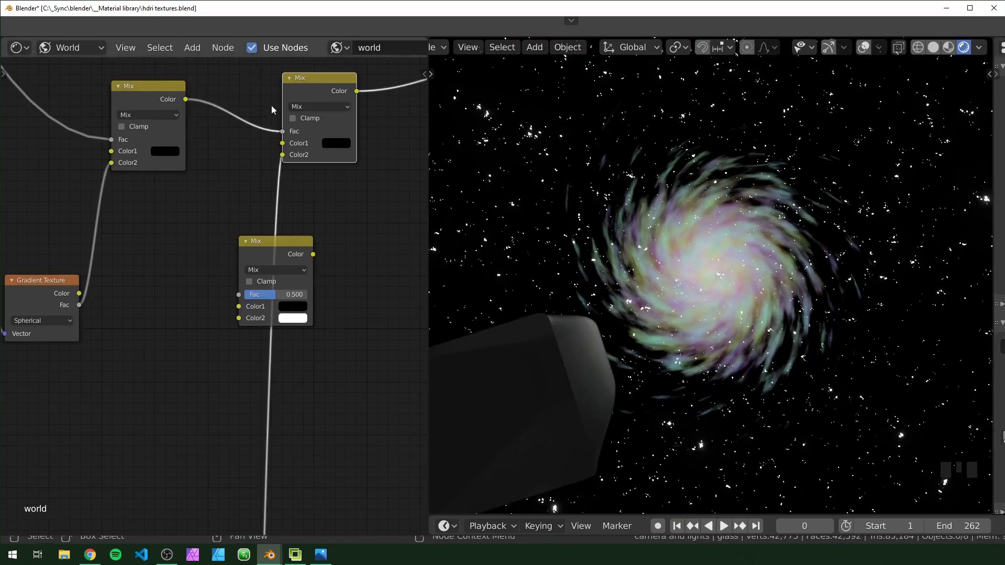
pyautogui.moveTo(282, 154); pyautogui.dragTo(239, 318)
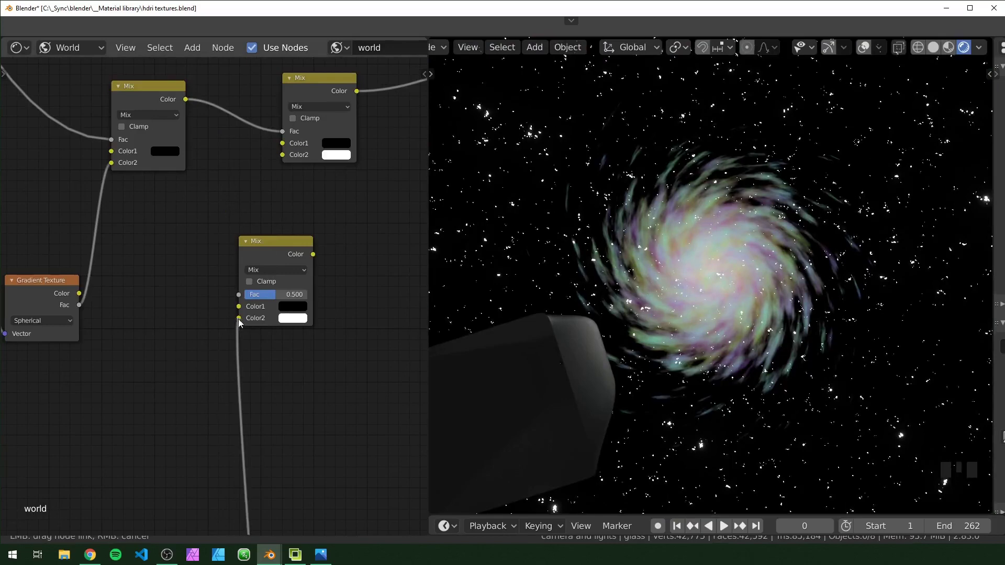
pyautogui.click(276, 270)
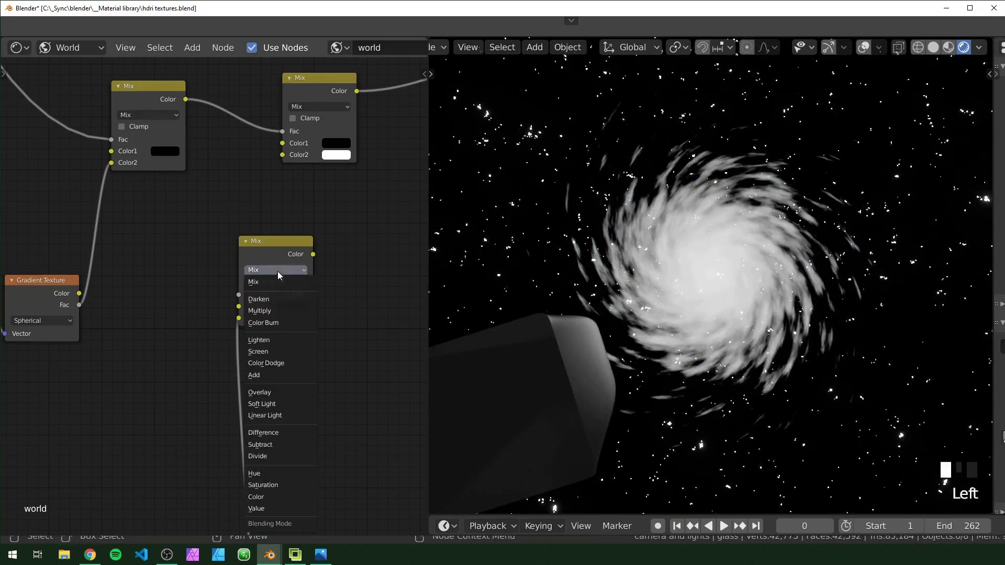
pyautogui.click(265, 372)
pyautogui.moveTo(313, 254); pyautogui.dragTo(340, 170)
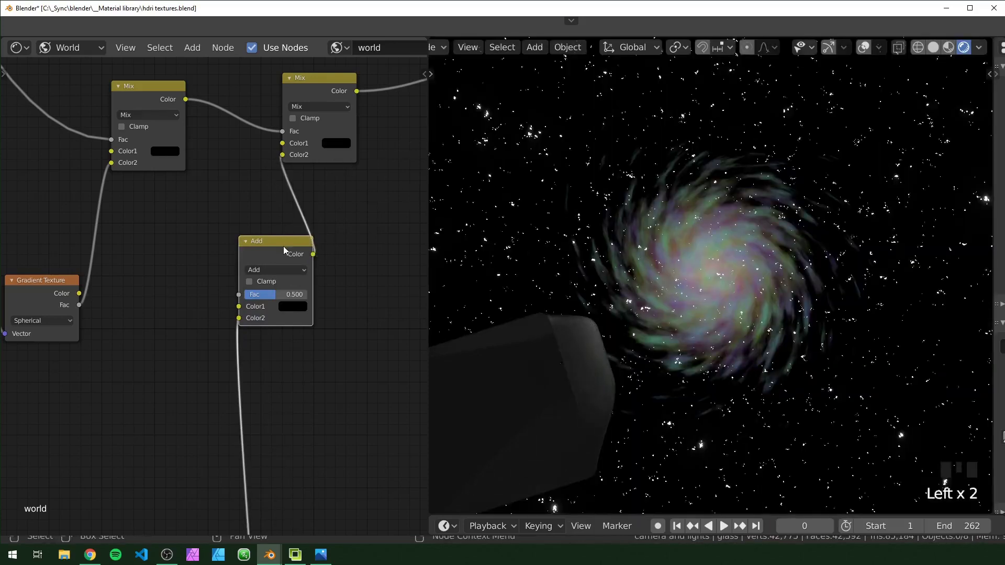
pyautogui.moveTo(283, 246); pyautogui.dragTo(255, 246)
pyautogui.moveTo(246, 294); pyautogui.dragTo(275, 294)
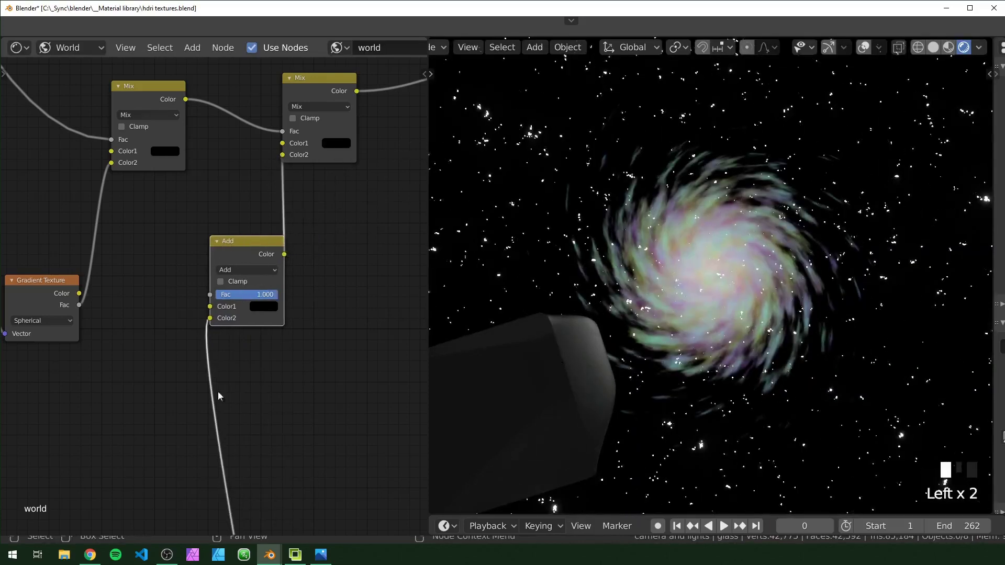
# - Try a white Color1 on the new colour Add node
pyautogui.click(267, 310)
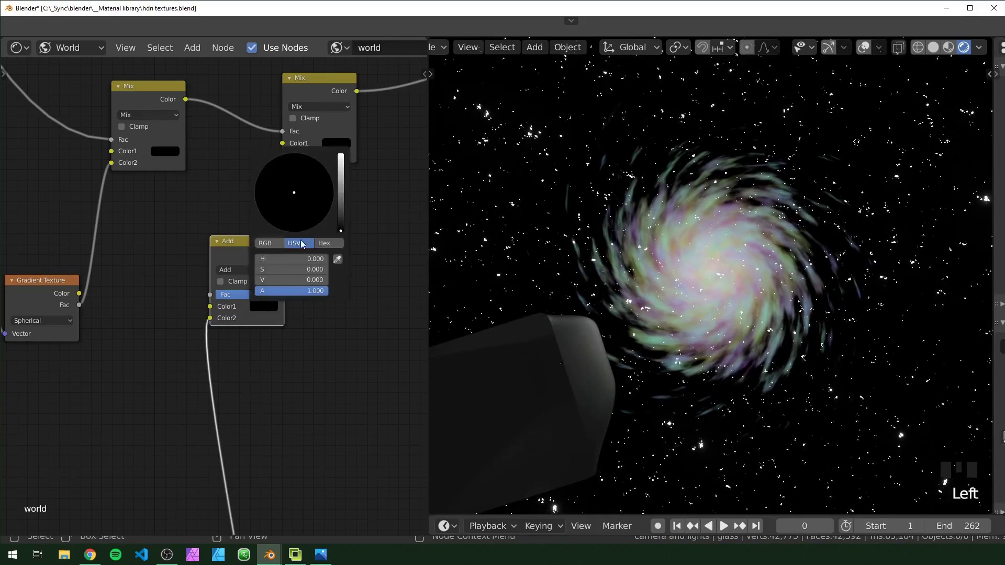
pyautogui.click(269, 307)
pyautogui.moveTo(340, 230); pyautogui.dragTo(341, 156)
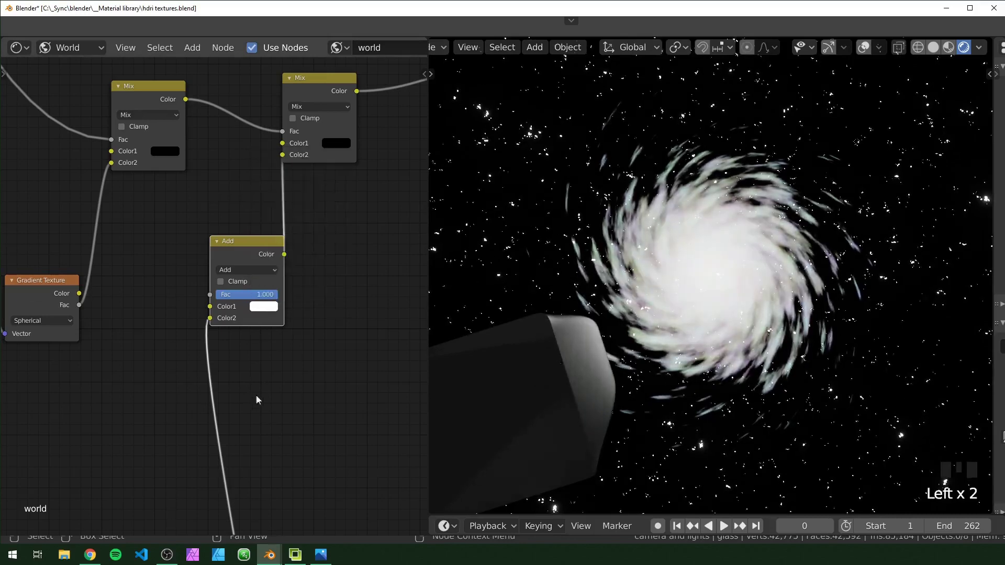
# - Add a Math node beside the spherical Gradient Texture and set its operation to Power
pyautogui.scroll(2, 287, 337)
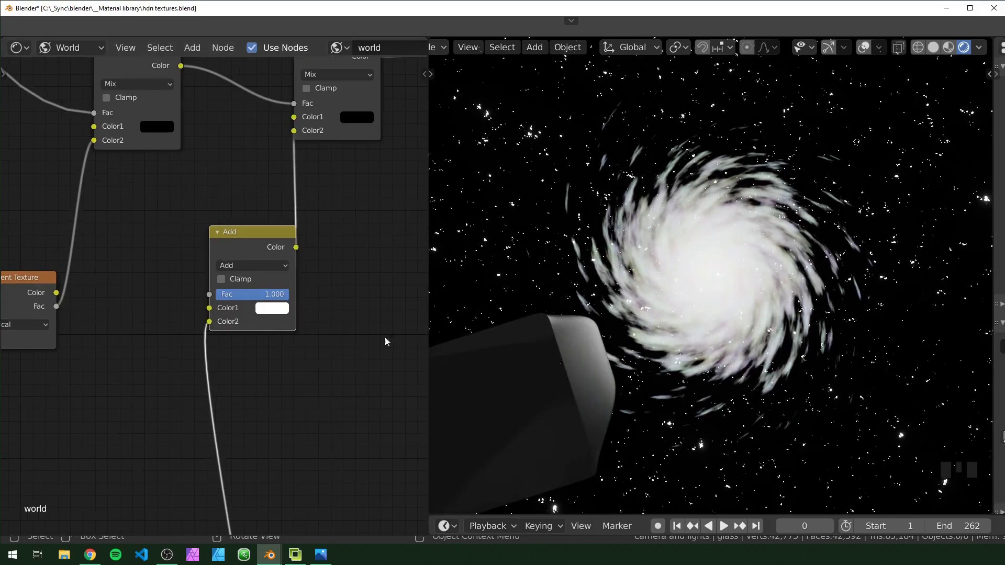
pyautogui.scroll(-4, 170, 368)
pyautogui.moveTo(171, 369); pyautogui.dragTo(344, 330, button='middle')
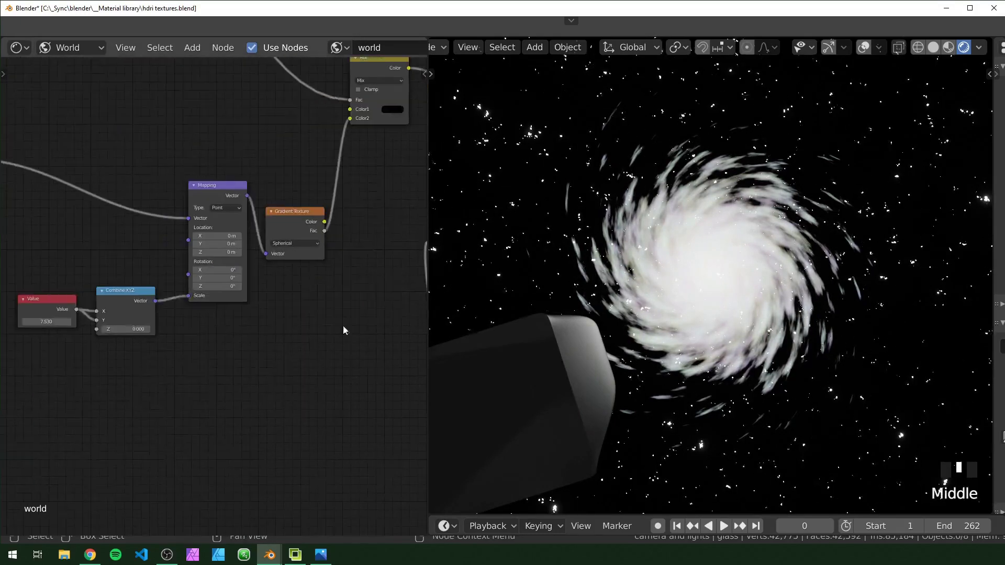
pyautogui.moveTo(278, 366); pyautogui.dragTo(174, 292, button='middle')
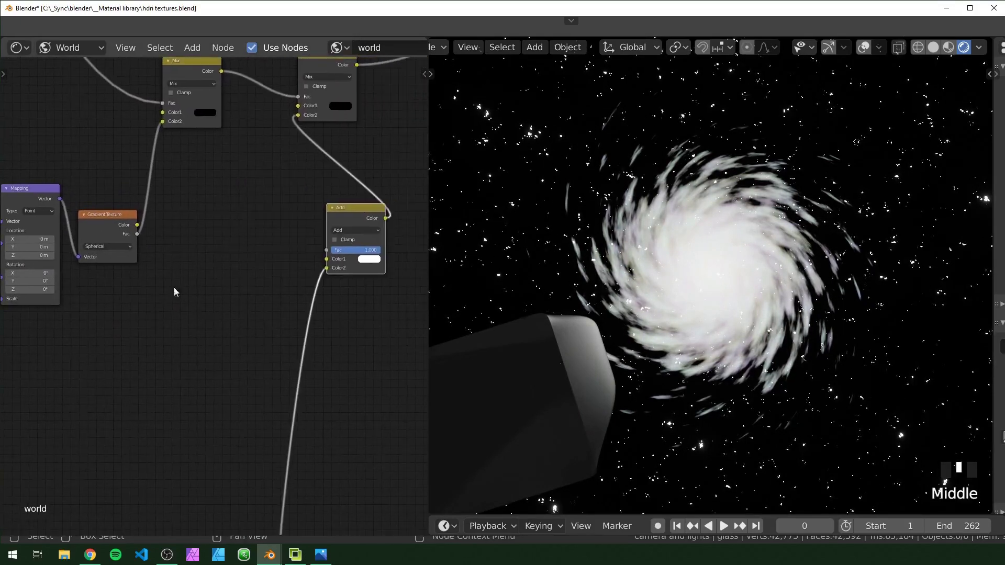
pyautogui.scroll(2, 131, 265)
pyautogui.hotkey('shift', 'a')
pyautogui.click(198, 271)
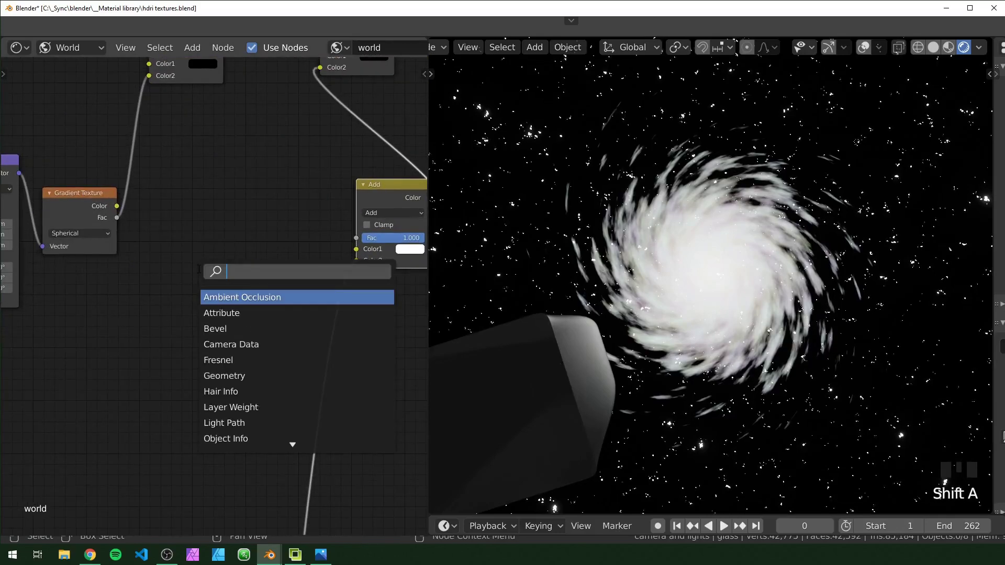
pyautogui.write('math')
pyautogui.press('Return')
pyautogui.press('Return')
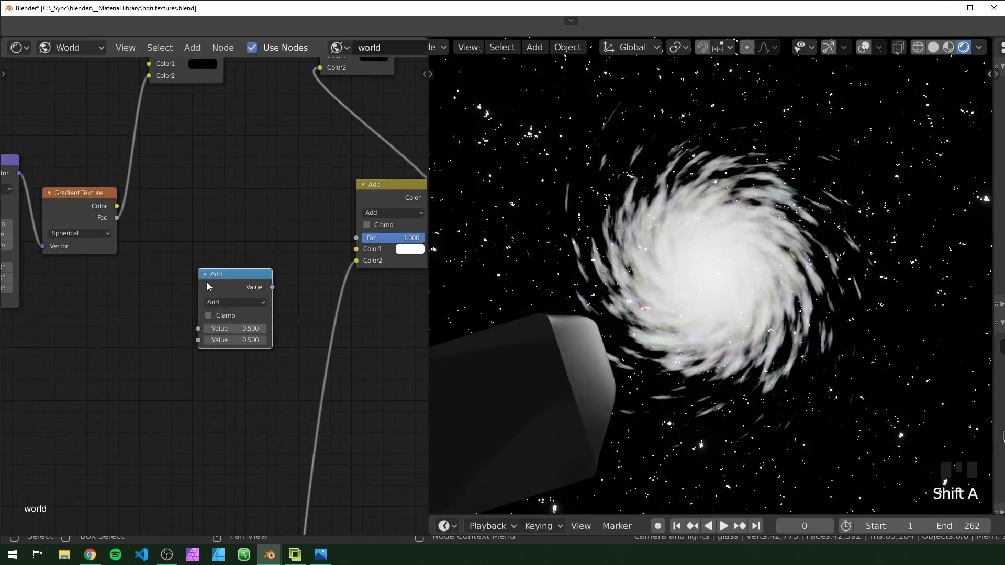
pyautogui.click(225, 303)
pyautogui.click(217, 405)
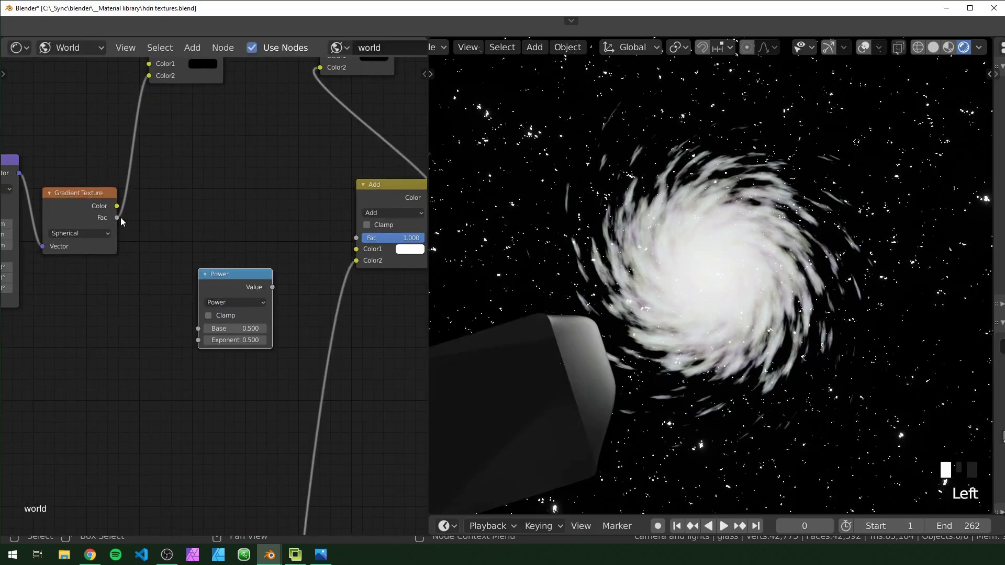
# - Feed the Gradient Texture's Fac into the Power node's Base, preview the Power node and set its Exponent to 1.000
pyautogui.moveTo(120, 219); pyautogui.dragTo(198, 328)
pyautogui.moveTo(226, 268)
pyautogui.mouseDown()
pyautogui.moveTo(208, 247)
pyautogui.moveTo(270, 260)
pyautogui.moveTo(222, 271)
pyautogui.mouseUp()
pyautogui.keyDown('ctrl'); pyautogui.keyDown('shift'); pyautogui.click(215, 256); pyautogui.keyUp('shift'); pyautogui.keyUp('ctrl')
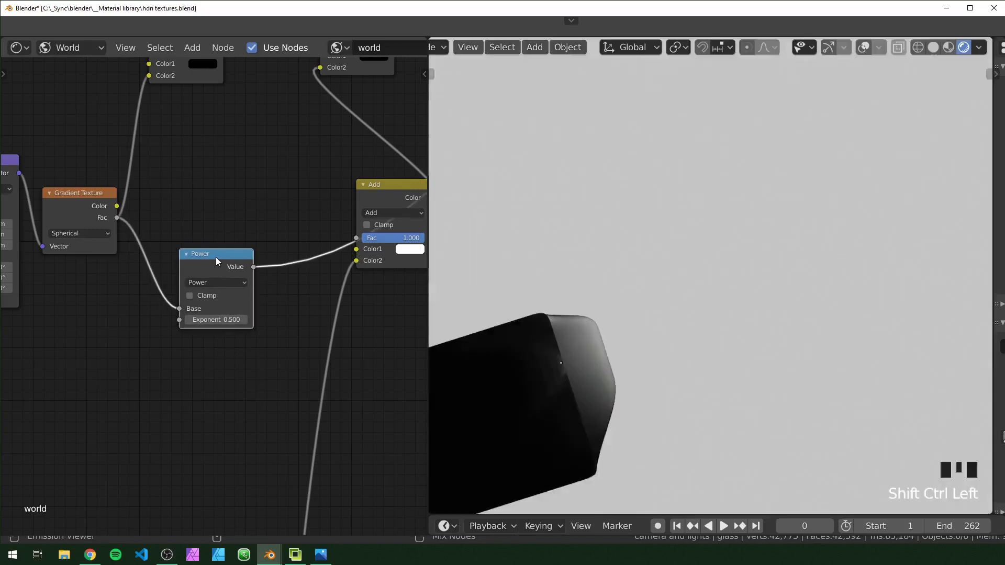
pyautogui.moveTo(212, 320); pyautogui.dragTo(232, 320)
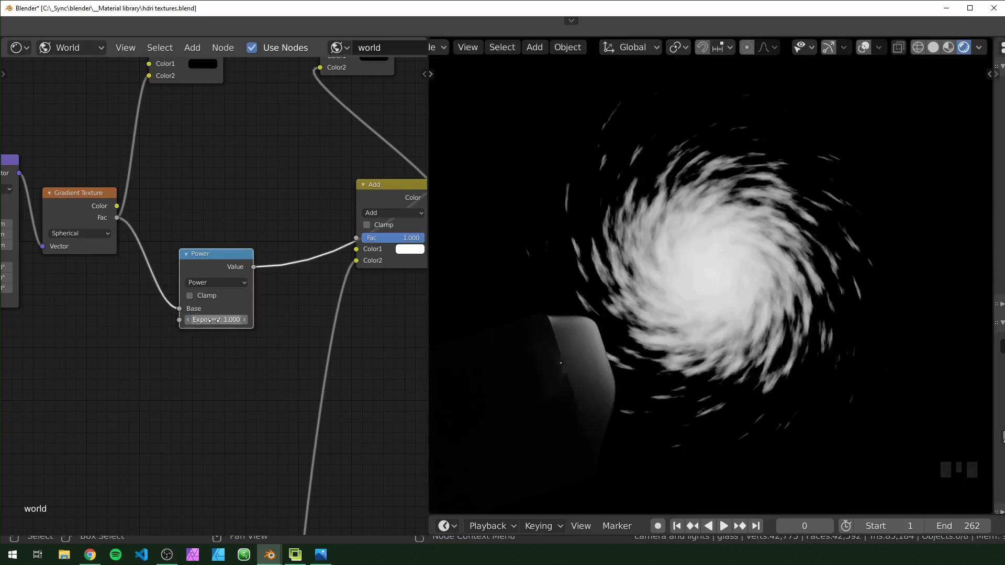
pyautogui.keyDown('shift'); pyautogui.moveTo(219, 319); pyautogui.dragTo(393, 319); pyautogui.keyUp('shift')
pyautogui.press('Escape')
pyautogui.middleClick(240, 269)
# - Connect the Power node's Value to the colour Add node's Color1 and switch the preview back to the Background node
pyautogui.click(258, 267)
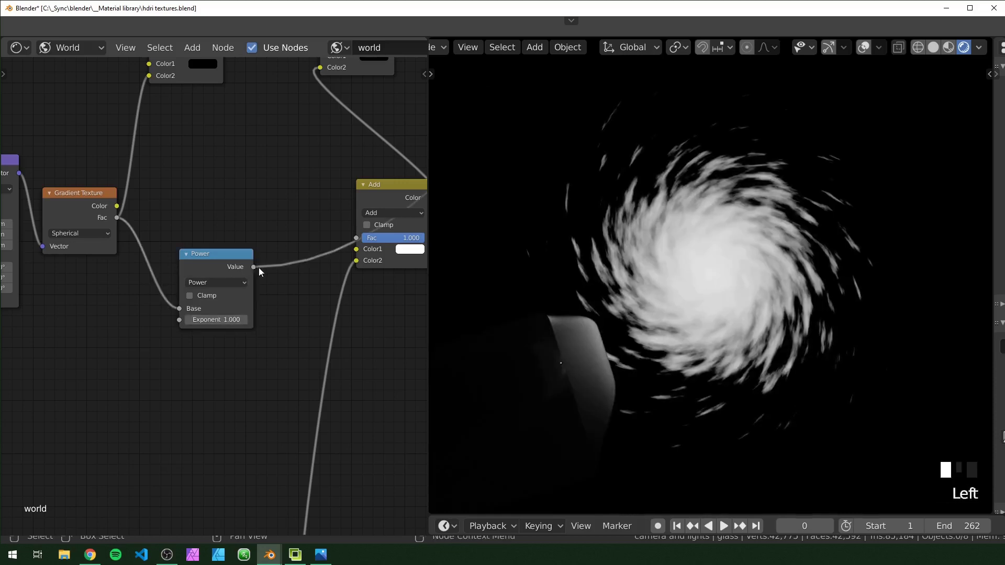
pyautogui.moveTo(255, 267); pyautogui.dragTo(365, 252)
pyautogui.scroll(-6, 364, 252)
pyautogui.moveTo(365, 249); pyautogui.dragTo(142, 345, button='middle')
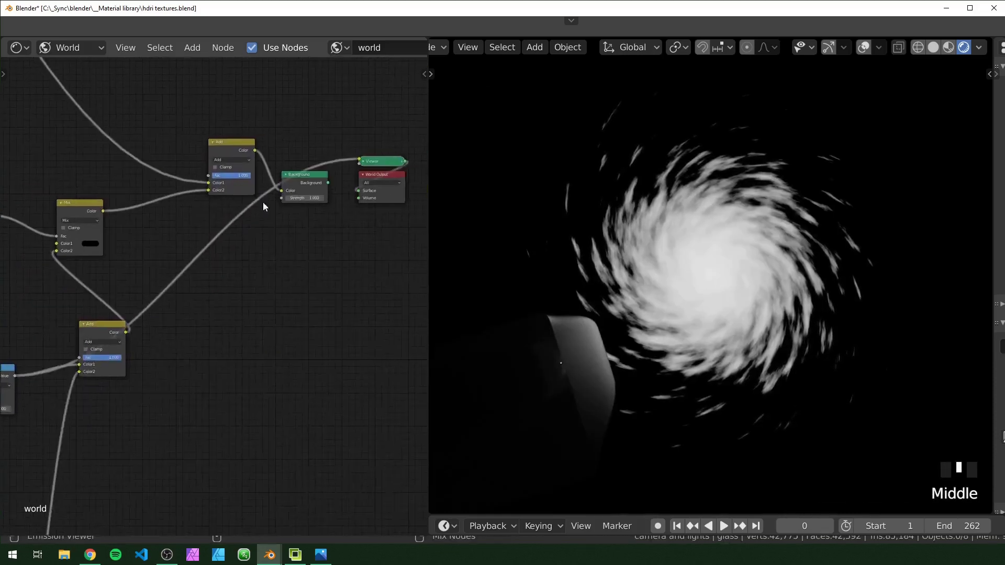
pyautogui.keyDown('ctrl'); pyautogui.keyDown('shift'); pyautogui.click(315, 183); pyautogui.keyUp('shift'); pyautogui.keyUp('ctrl')
pyautogui.scroll(3, 42, 377)
# - Move the Power node closer to the Gradient Texture and insert a Math node between it and the colour Add node
pyautogui.moveTo(42, 377); pyautogui.dragTo(306, 267, button='middle')
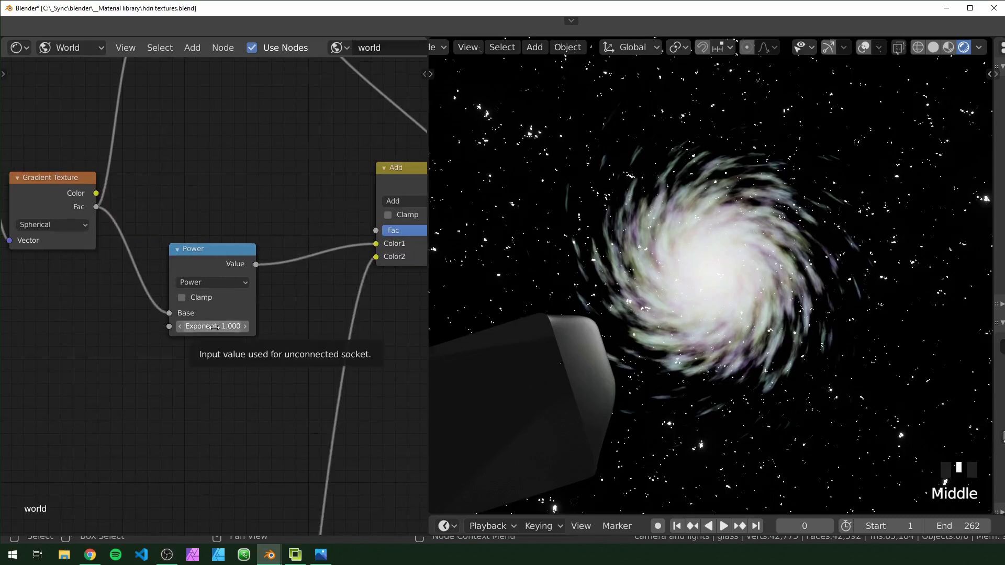
pyautogui.moveTo(209, 327)
pyautogui.mouseDown()
pyautogui.moveTo(271, 327)
pyautogui.moveTo(213, 327)
pyautogui.mouseUp()
pyautogui.moveTo(211, 263); pyautogui.dragTo(176, 262)
pyautogui.hotkey('shift', 'a')
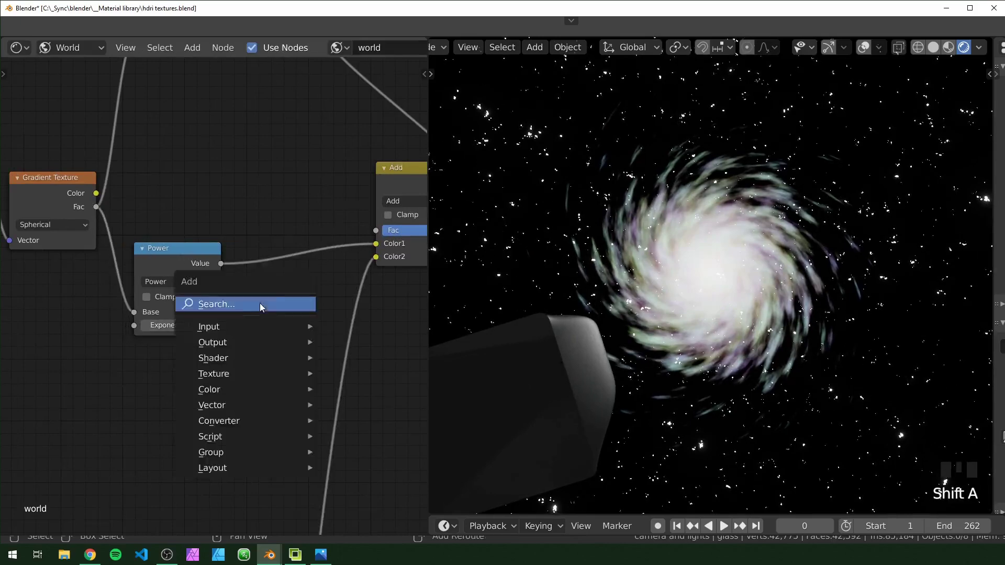
pyautogui.click(260, 304)
pyautogui.write('math')
pyautogui.press('Return')
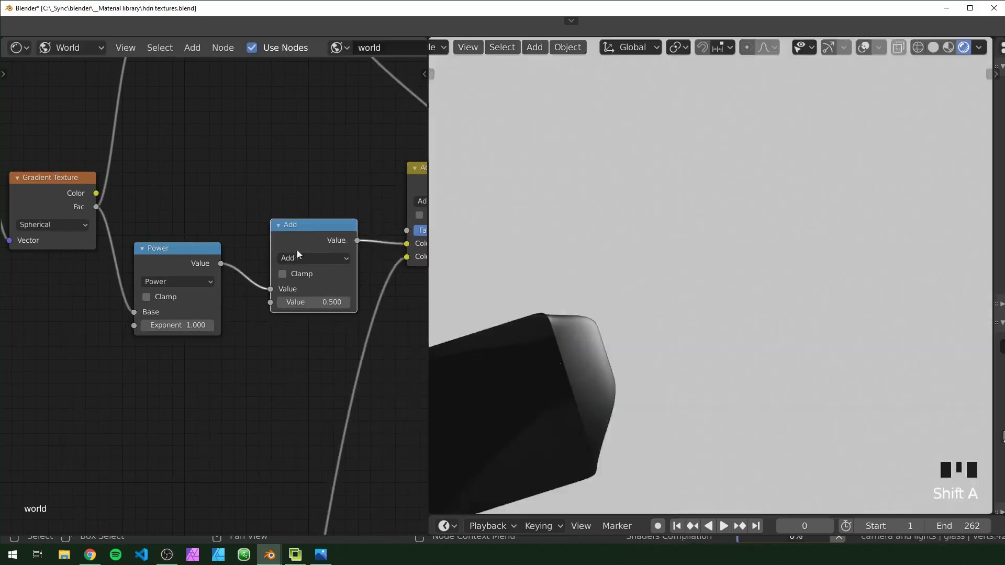
pyautogui.click(262, 216)
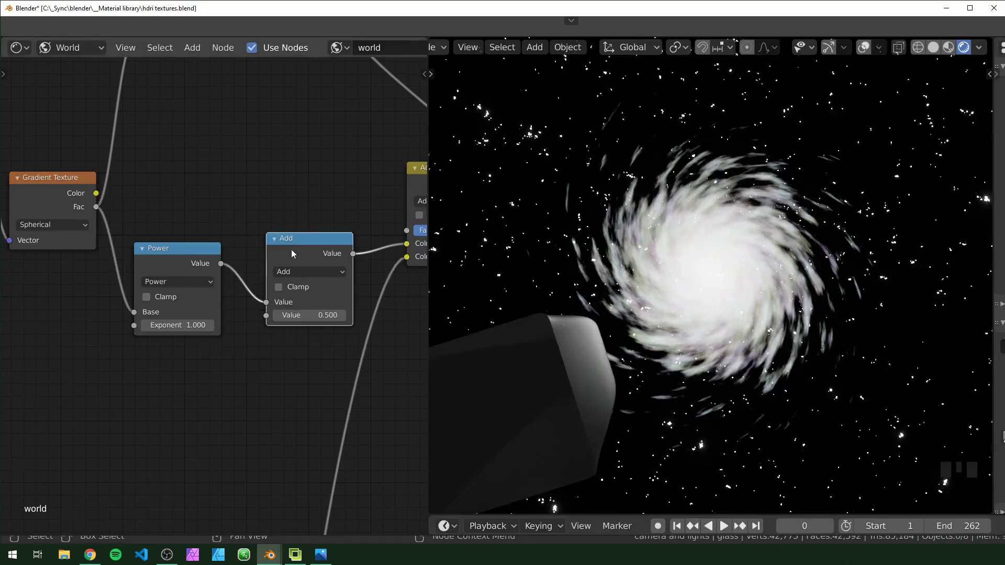
# - Set the inserted Math node to Multiply with a value of 100
pyautogui.click(306, 271)
pyautogui.click(298, 345)
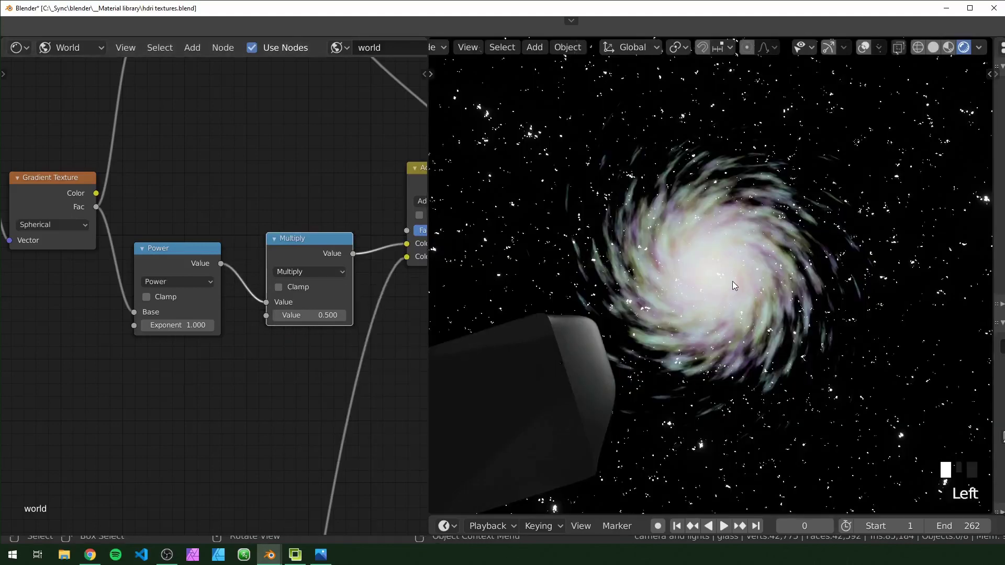
pyautogui.click(320, 315)
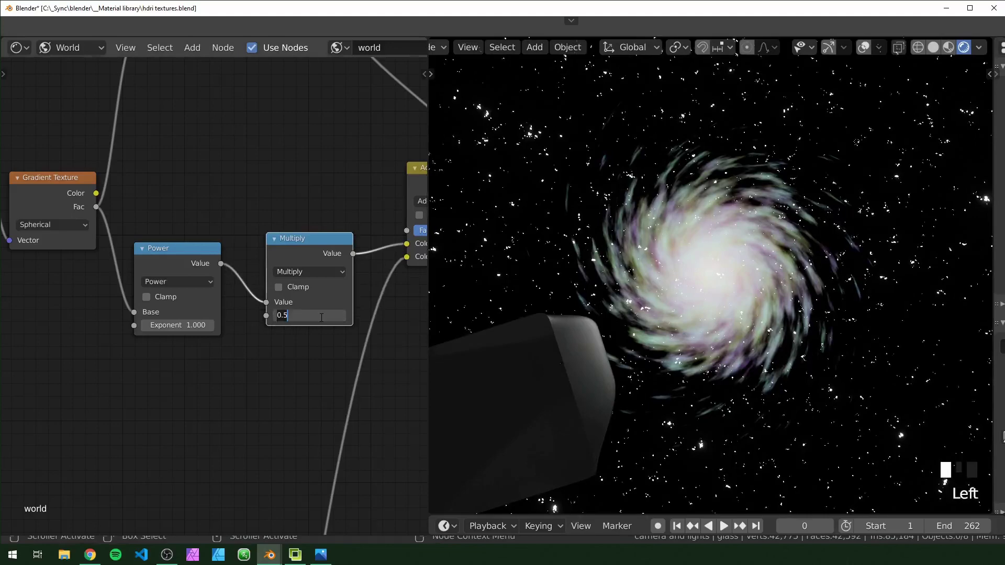
pyautogui.write('100')
pyautogui.press('Return')
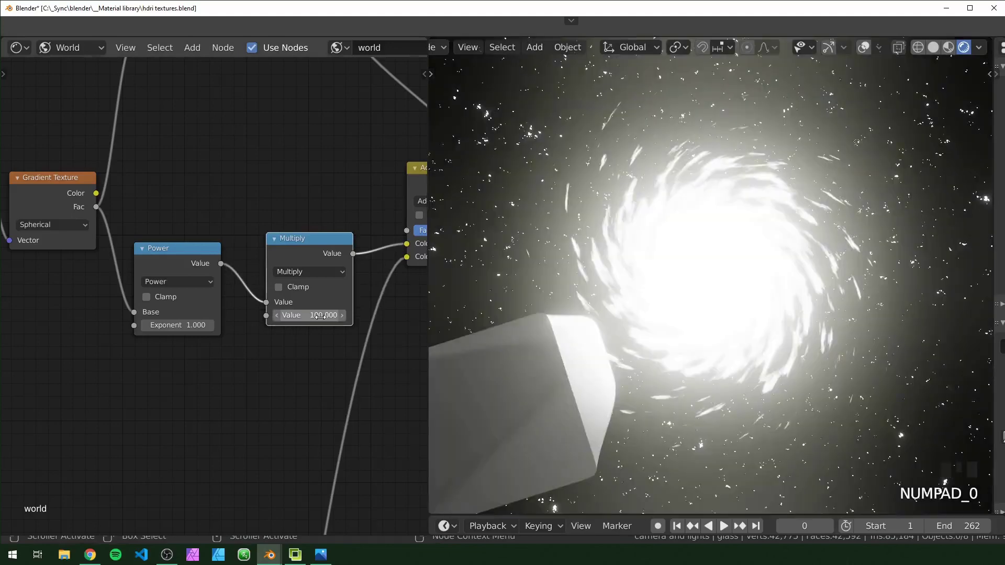
# - Set the Power node's Exponent to 30
pyautogui.moveTo(178, 325); pyautogui.dragTo(150, 324)
pyautogui.press('Escape')
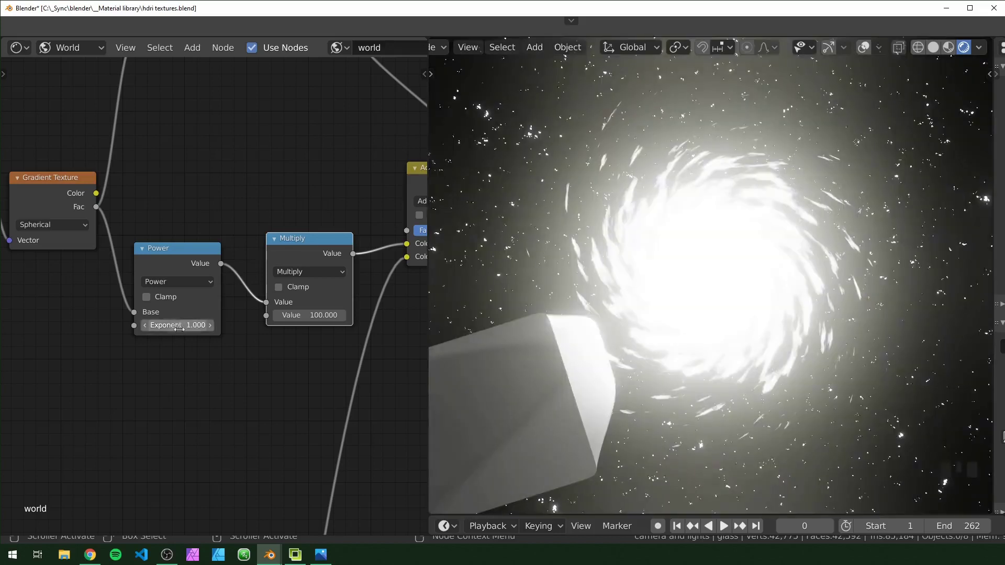
pyautogui.click(180, 328)
pyautogui.press('Return')
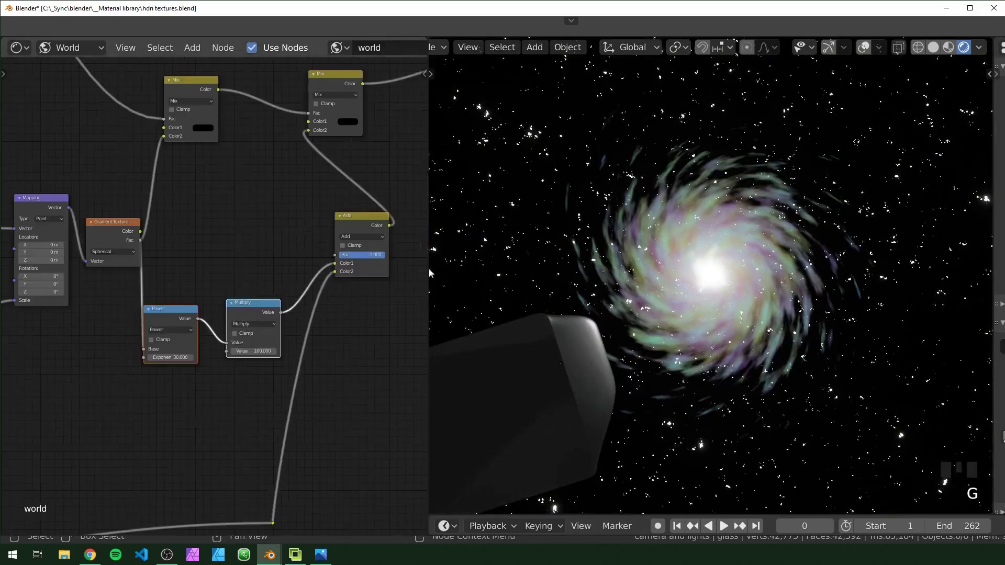
# - Try the Mix blend mode with a factor of 1.000 on the colour Add node and return it to Add
pyautogui.scroll(6, 273, 300)
pyautogui.moveTo(272, 300); pyautogui.dragTo(239, 325, button='middle')
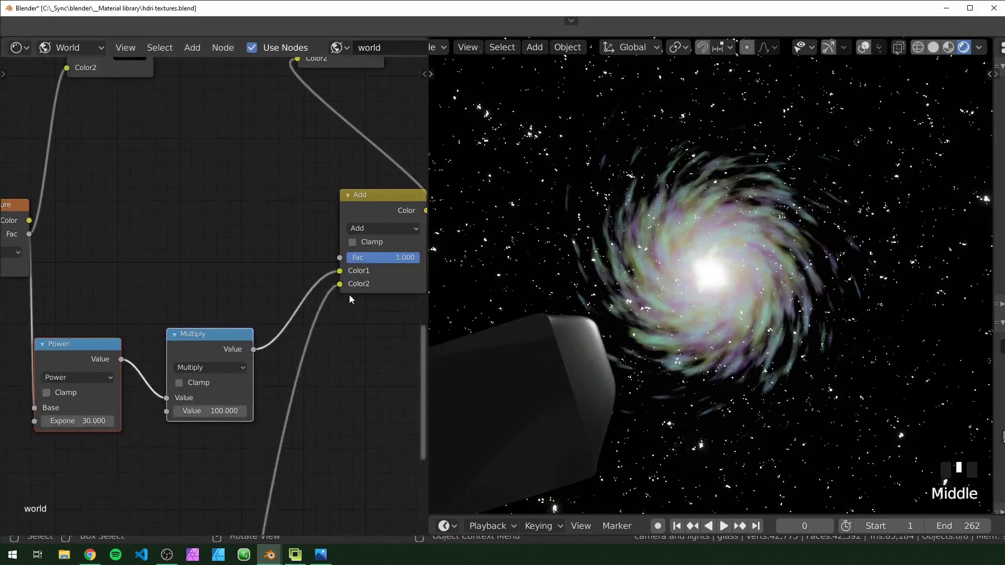
pyautogui.moveTo(385, 226); pyautogui.dragTo(313, 243, button='middle')
pyautogui.click(314, 244)
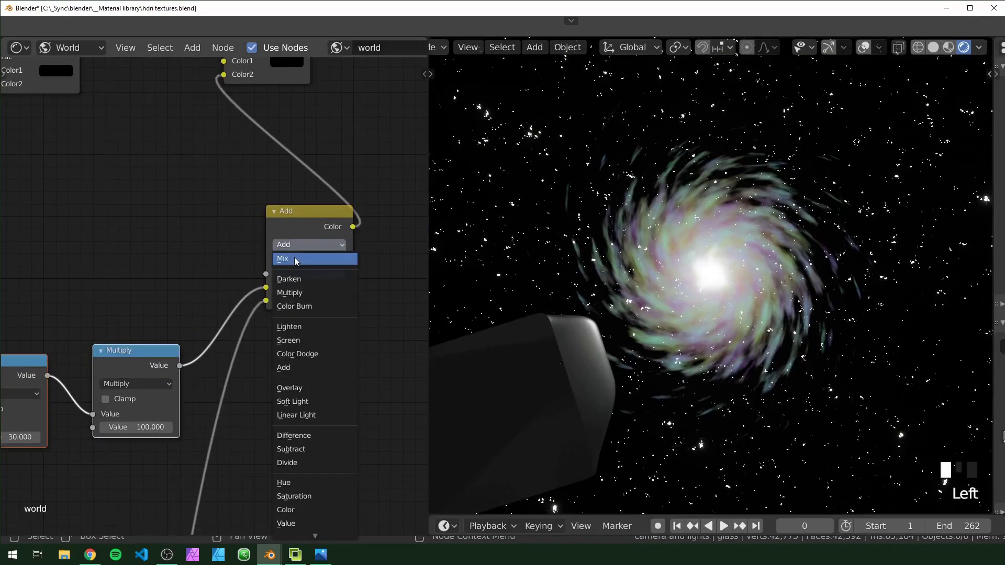
pyautogui.click(297, 259)
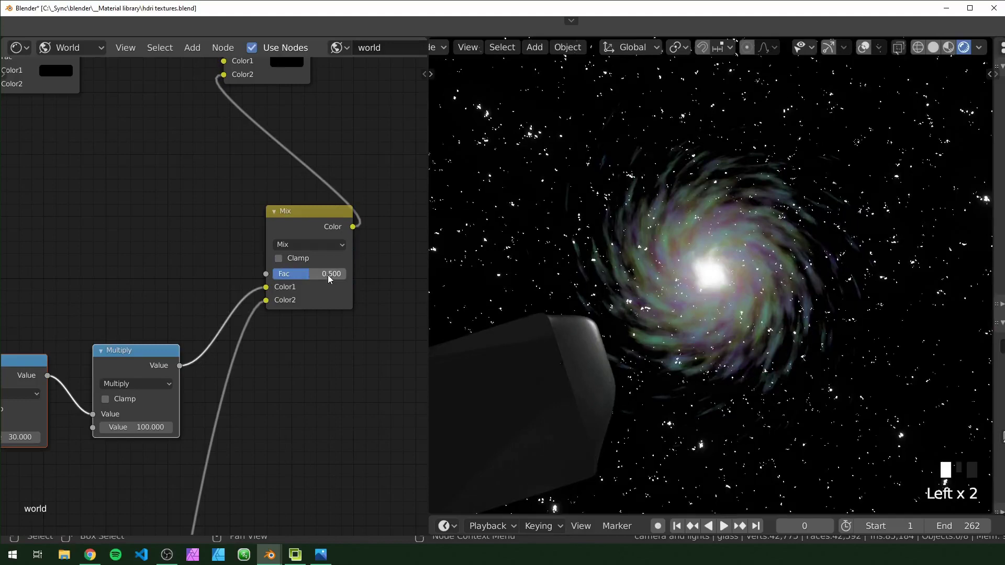
pyautogui.moveTo(307, 276); pyautogui.dragTo(346, 274)
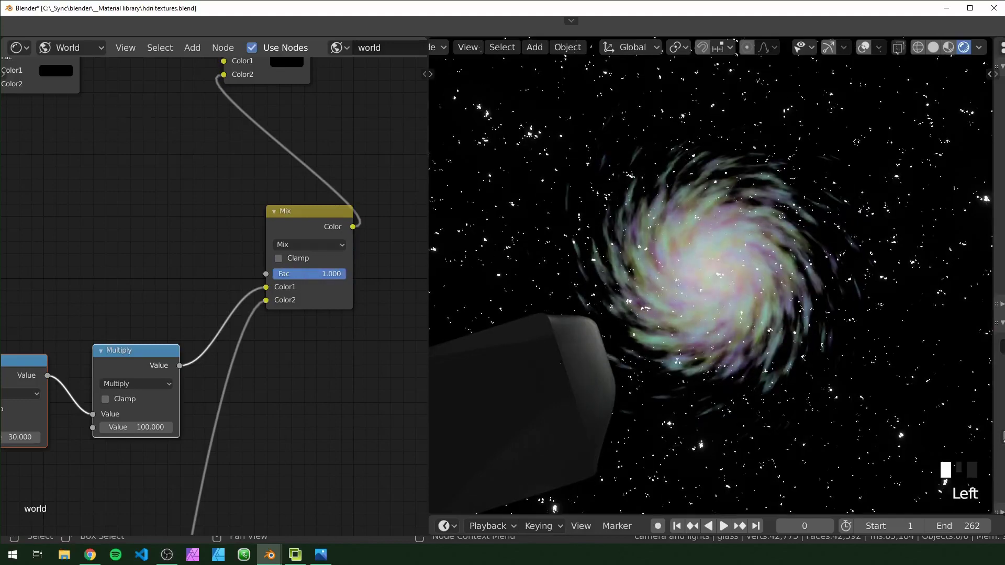
pyautogui.click(316, 248)
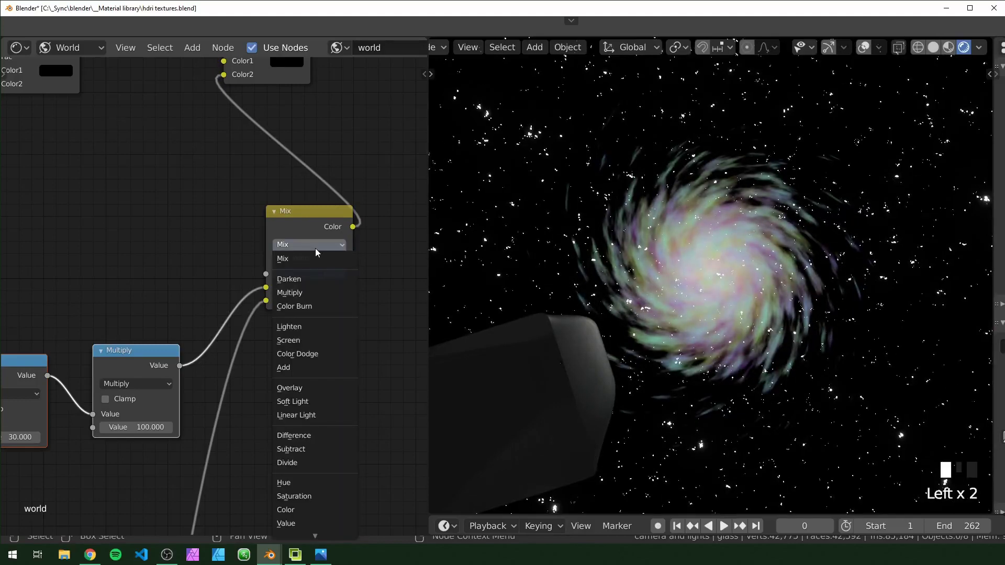
pyautogui.click(320, 367)
pyautogui.scroll(-4, 194, 243)
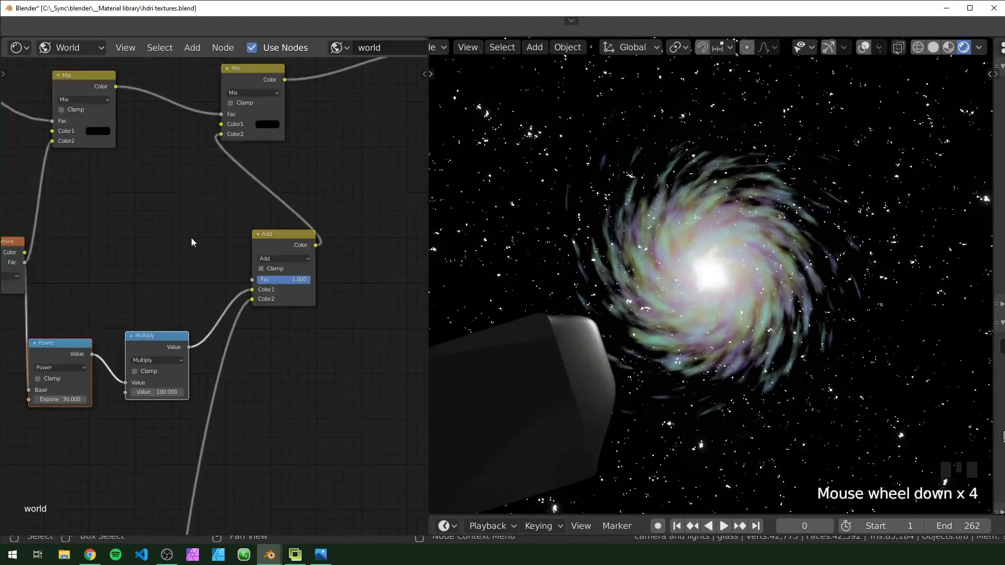
# - Insert an RGB Curves node between the Gradient Texture and the Mix node's Color2, and pull its curve down to about X 0.706, Y 0.300
pyautogui.moveTo(196, 269); pyautogui.dragTo(131, 296, button='middle')
pyautogui.scroll(6, 313, 313)
pyautogui.click(112, 294)
pyautogui.click(112, 294)
pyautogui.hotkey('shift', 'a')
pyautogui.click(209, 322)
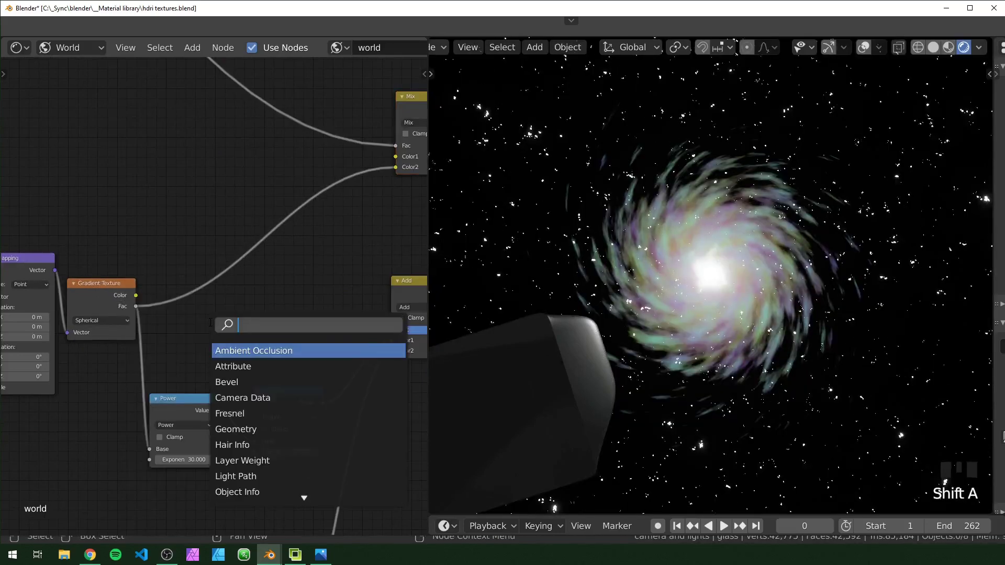
pyautogui.write('curv')
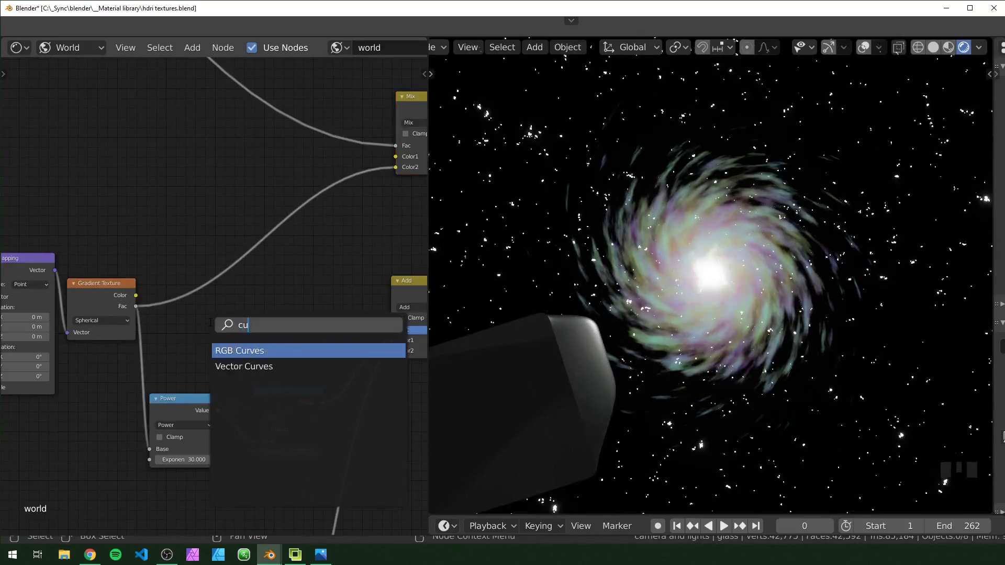
pyautogui.press('Return')
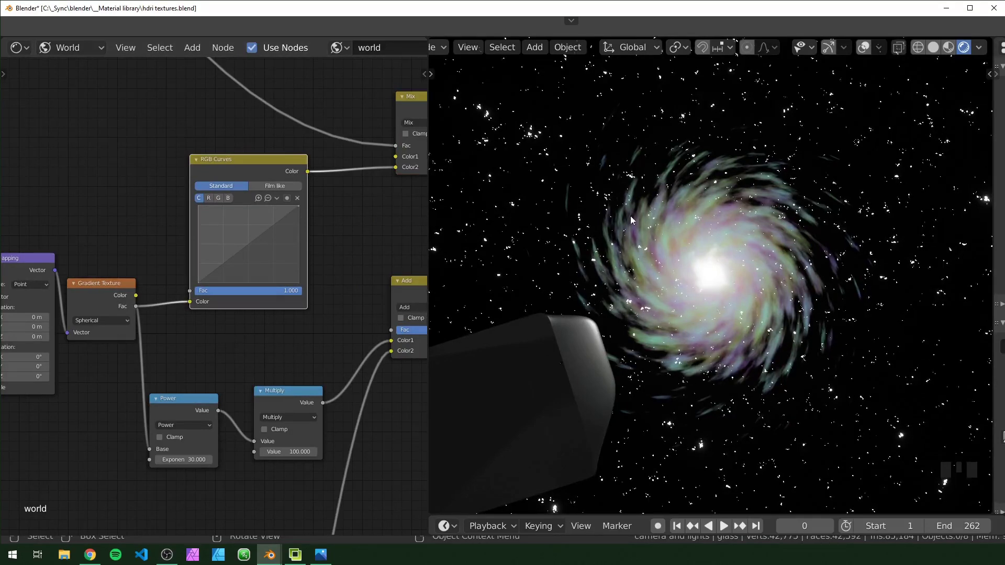
pyautogui.moveTo(244, 245); pyautogui.dragTo(269, 260)
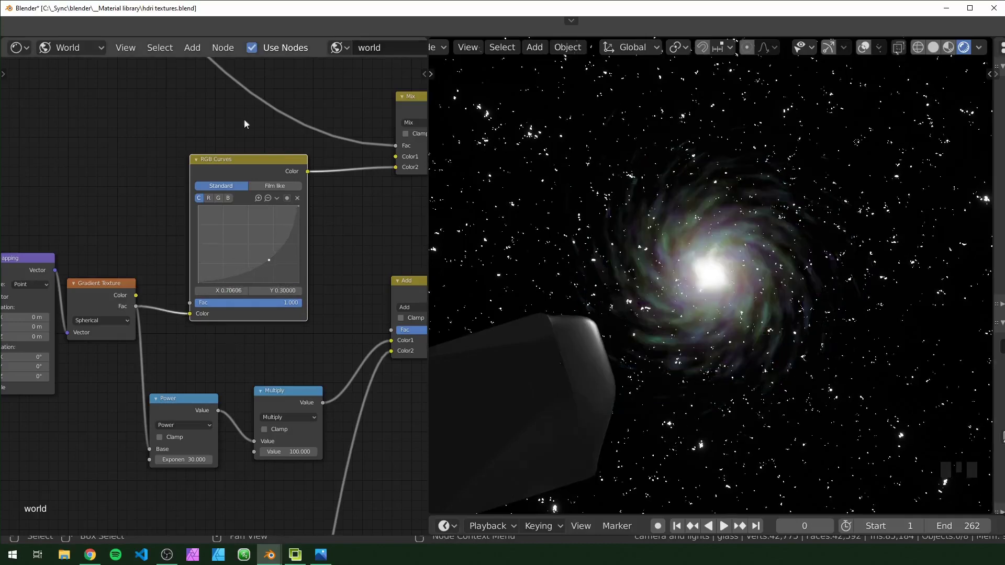
# - Add an unconnected ColorRamp node below the colour Add node and place a middle stop at about 0.764
pyautogui.scroll(-4, 243, 211)
pyautogui.moveTo(246, 241); pyautogui.dragTo(173, 195, button='middle')
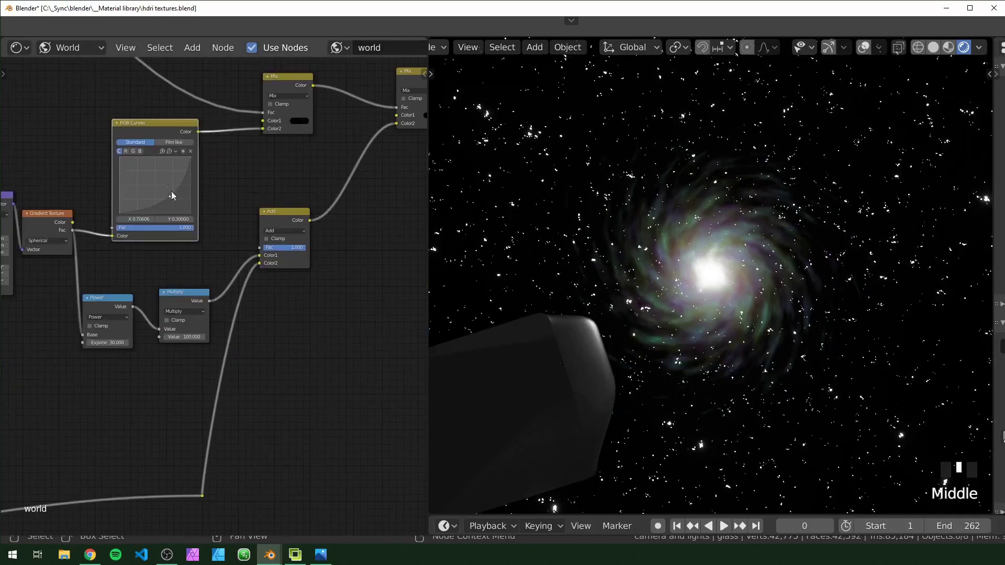
pyautogui.click(315, 362)
pyautogui.hotkey('shift', 'a')
pyautogui.write('color')
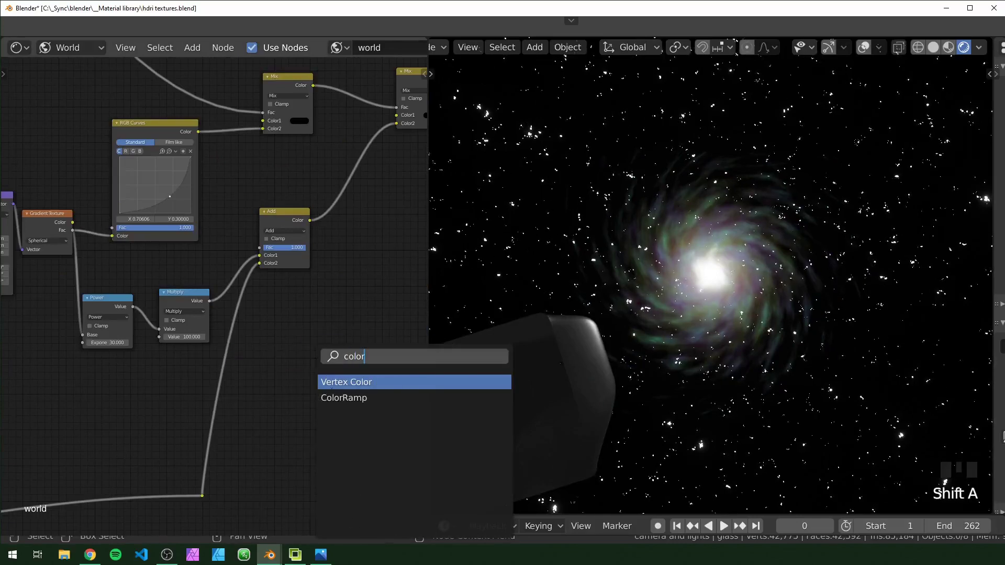
pyautogui.click(344, 397)
pyautogui.scroll(3, 350, 398)
pyautogui.click(327, 374)
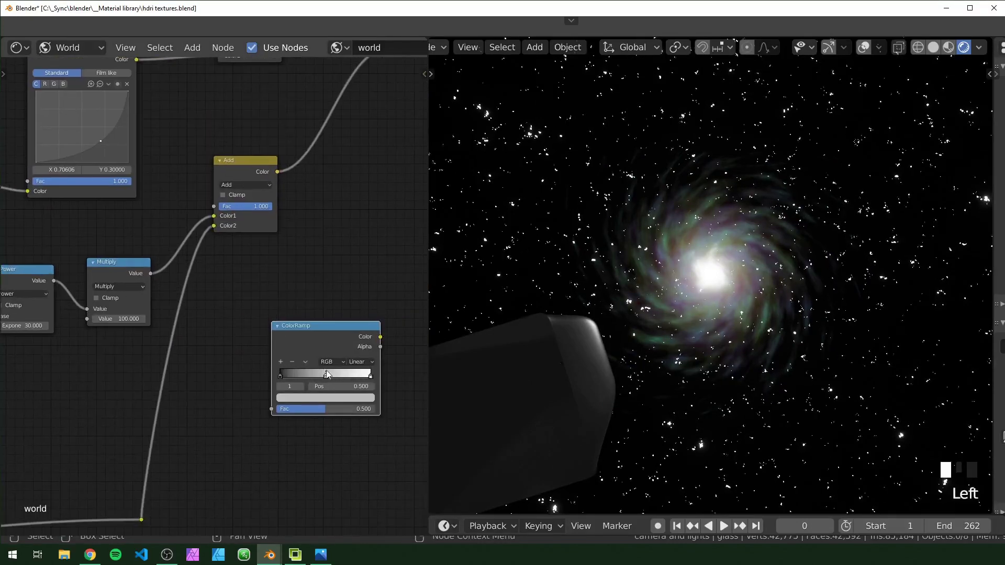
pyautogui.moveTo(325, 377); pyautogui.dragTo(346, 386)
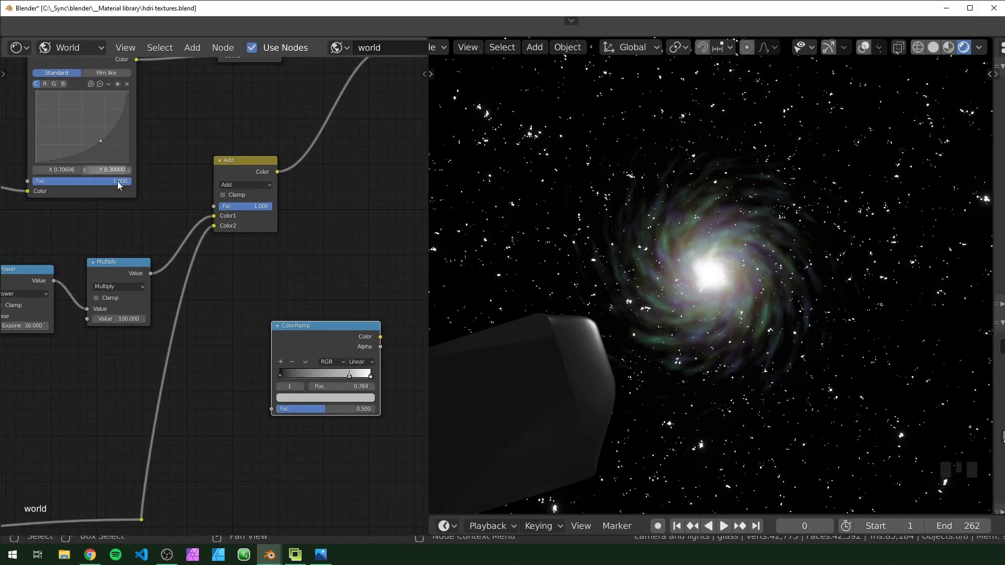
# - Move the ColorRamp's middle stop to about 0.182 and nudge the RGB Curves point to about X 0.700, Y 0.321
pyautogui.moveTo(87, 144); pyautogui.dragTo(196, 216, button='middle')
pyautogui.moveTo(263, 307); pyautogui.dragTo(113, 235, button='middle')
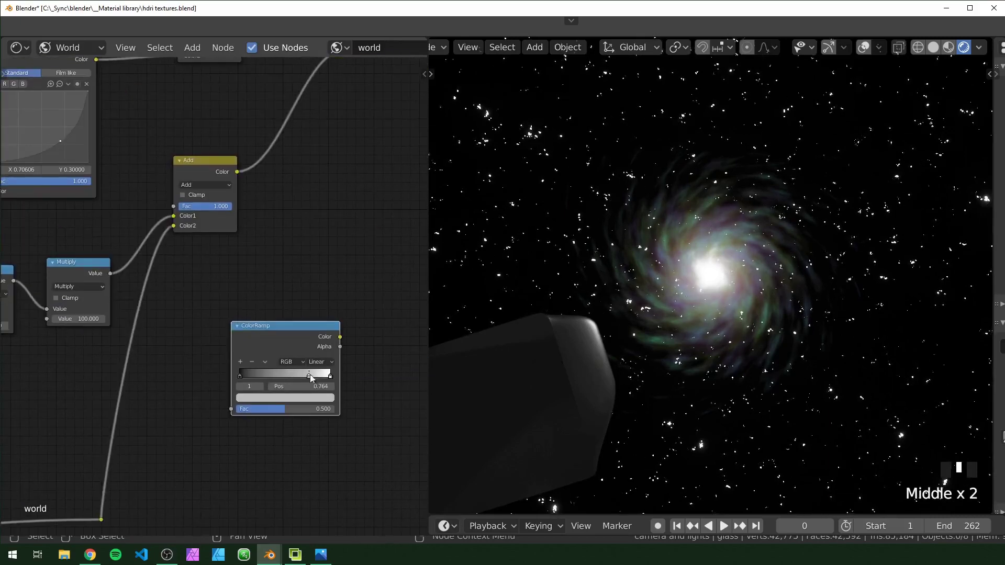
pyautogui.moveTo(313, 380); pyautogui.dragTo(261, 383)
pyautogui.moveTo(80, 192); pyautogui.dragTo(178, 262, button='middle')
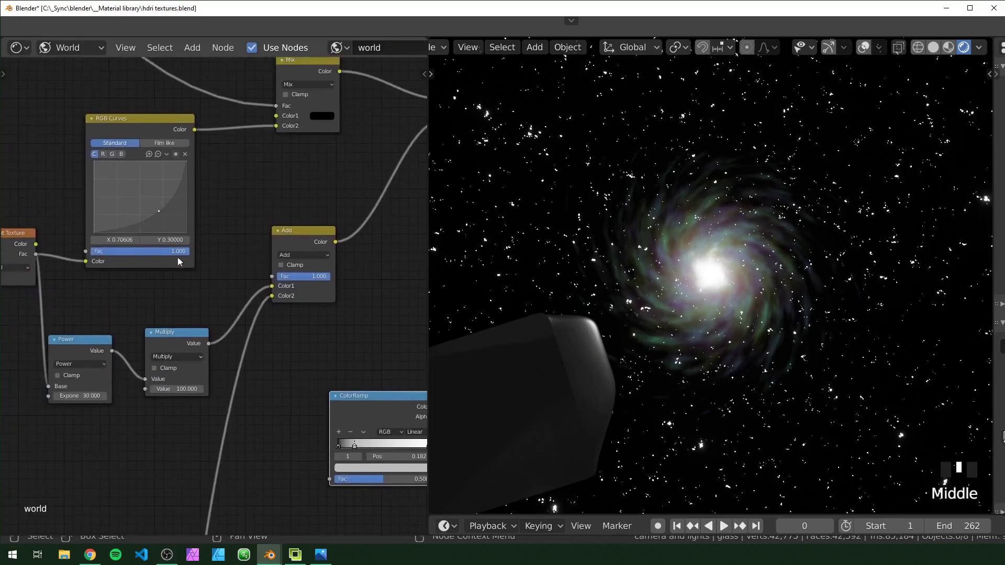
pyautogui.moveTo(159, 211)
pyautogui.mouseDown()
pyautogui.moveTo(107, 179)
pyautogui.moveTo(158, 210)
pyautogui.mouseUp()
pyautogui.moveTo(256, 317); pyautogui.dragTo(143, 259, button='middle')
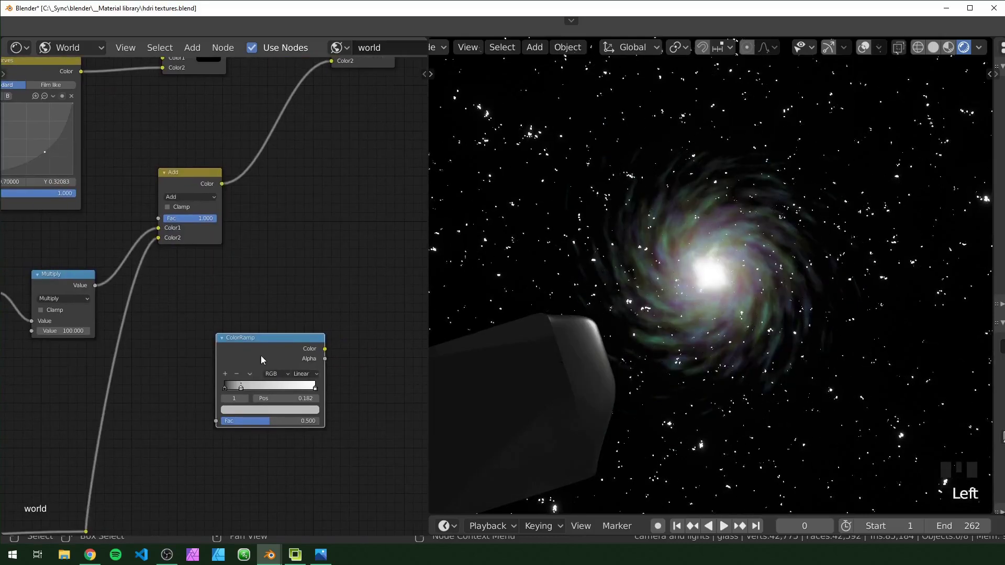
# - Reset the ColorRamp node to its defaults and set its interpolation to Ease
pyautogui.press('BackSpace')
pyautogui.click(306, 373)
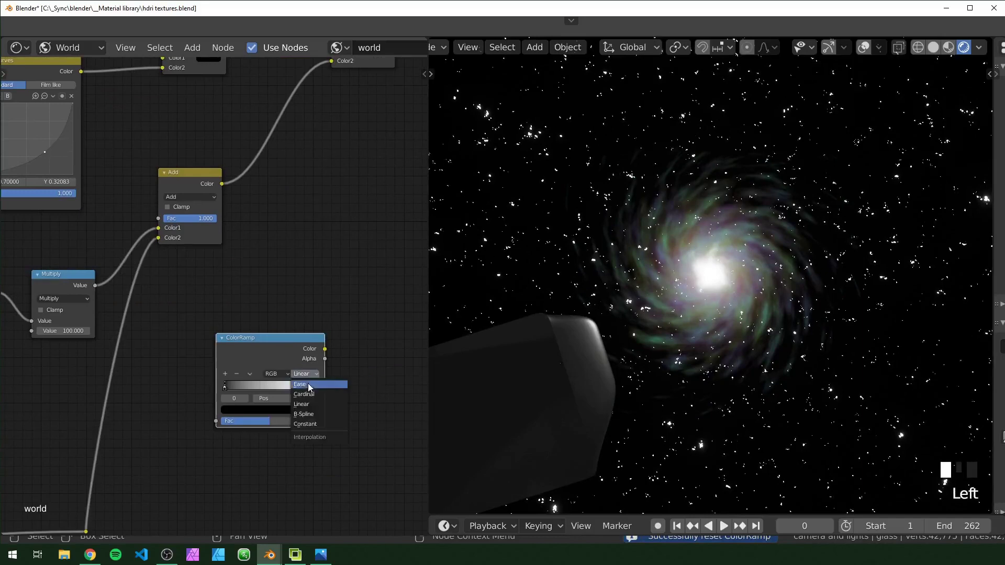
pyautogui.click(307, 383)
# - Try an S-shaped curve in the RGB Curves node, reset it, and place one point at about X 0.703, Y 0.313
pyautogui.moveTo(28, 146); pyautogui.dragTo(208, 218, button='middle')
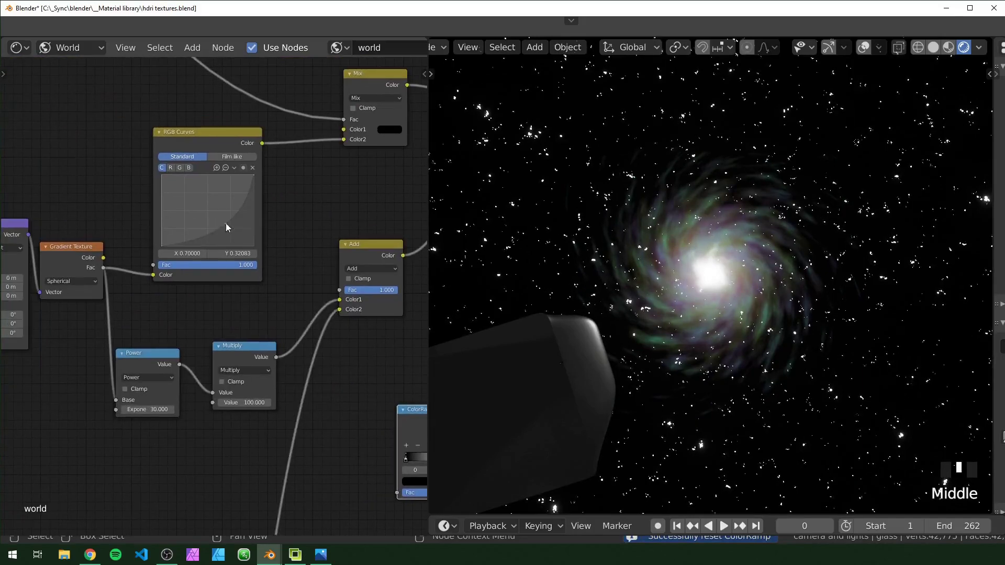
pyautogui.moveTo(226, 224); pyautogui.dragTo(221, 186)
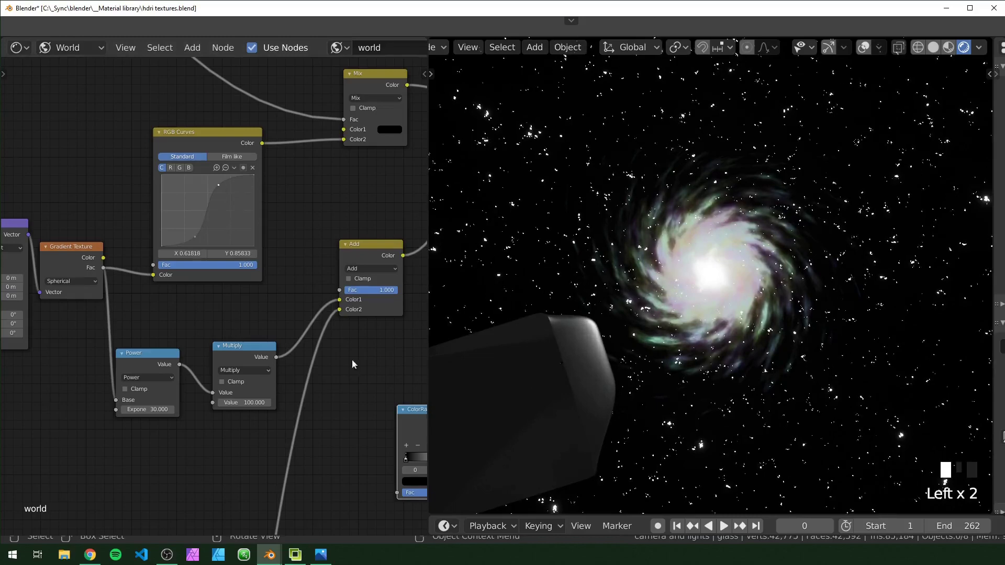
pyautogui.moveTo(223, 214); pyautogui.dragTo(226, 224)
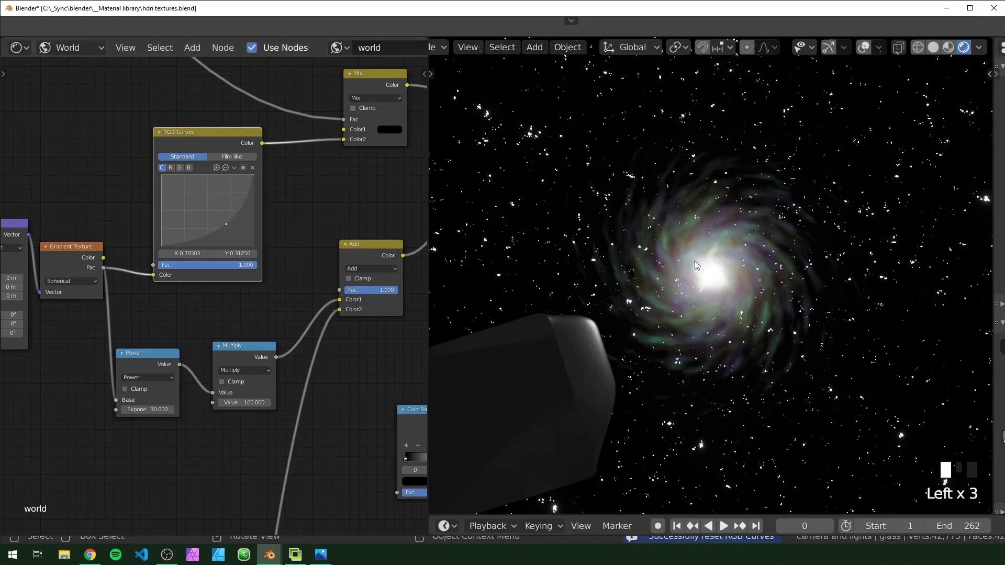
# - Try other values for the Noise Texture's Scale and for the Multiply node that feeds the Combine XYZ node
pyautogui.moveTo(342, 398); pyautogui.dragTo(225, 386, button='middle')
pyautogui.scroll(-10, 281, 327)
pyautogui.scroll(4, 387, 295)
pyautogui.moveTo(387, 296); pyautogui.dragTo(424, 269, button='middle')
pyautogui.scroll(5, 223, 324)
pyautogui.moveTo(49, 362); pyautogui.dragTo(229, 373, button='middle')
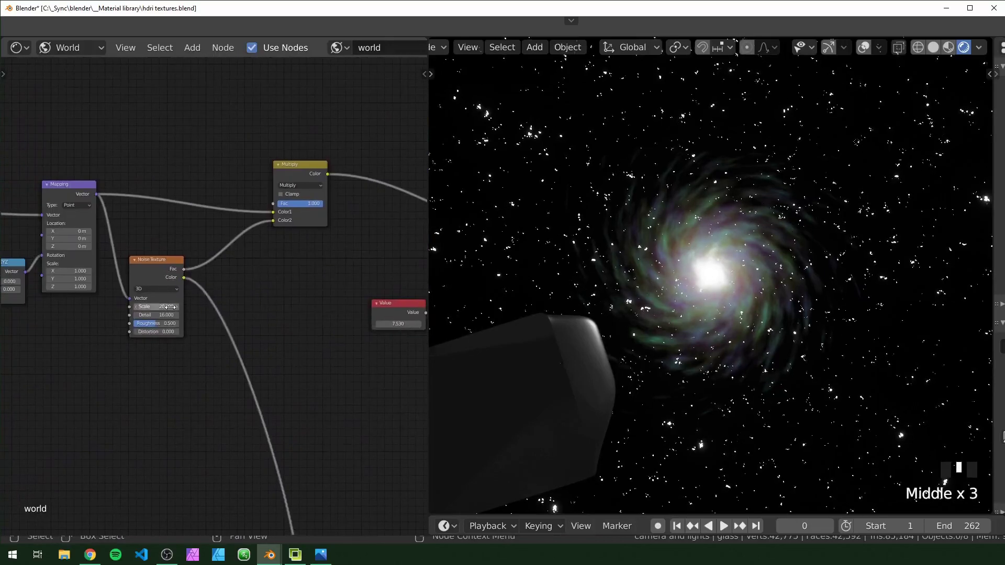
pyautogui.moveTo(170, 306); pyautogui.dragTo(171, 307)
pyautogui.moveTo(171, 394); pyautogui.dragTo(43, 380, button='middle')
pyautogui.moveTo(198, 304); pyautogui.dragTo(156, 347, button='middle')
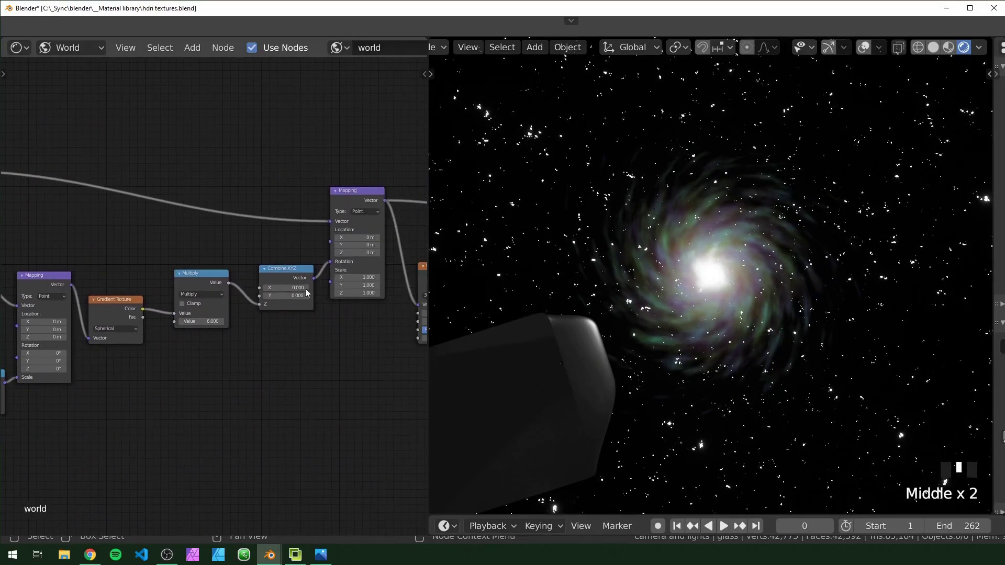
pyautogui.moveTo(193, 323); pyautogui.dragTo(279, 323)
pyautogui.press('Escape')
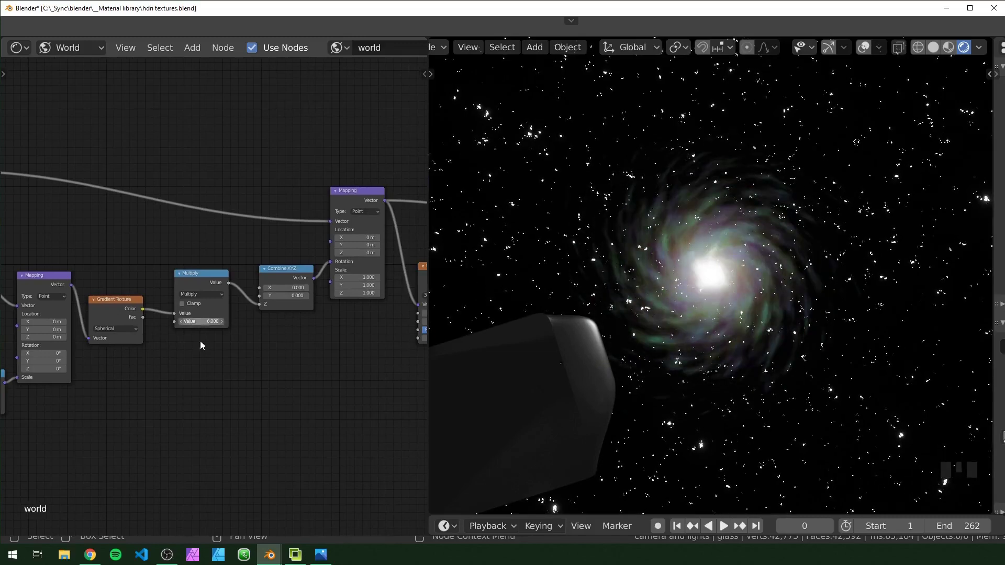
# - Try rotating the galaxy about Z in the first Mapping node and return its Z rotation to 0°
pyautogui.scroll(-4, 191, 364)
pyautogui.moveTo(137, 361); pyautogui.dragTo(348, 376, button='middle')
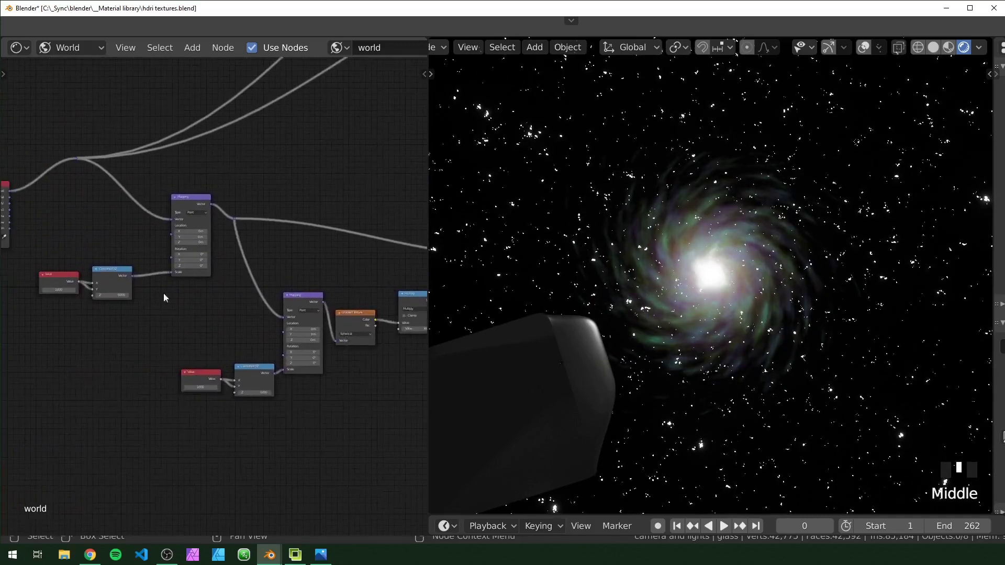
pyautogui.moveTo(139, 314); pyautogui.dragTo(197, 349, button='middle')
pyautogui.scroll(4, 197, 354)
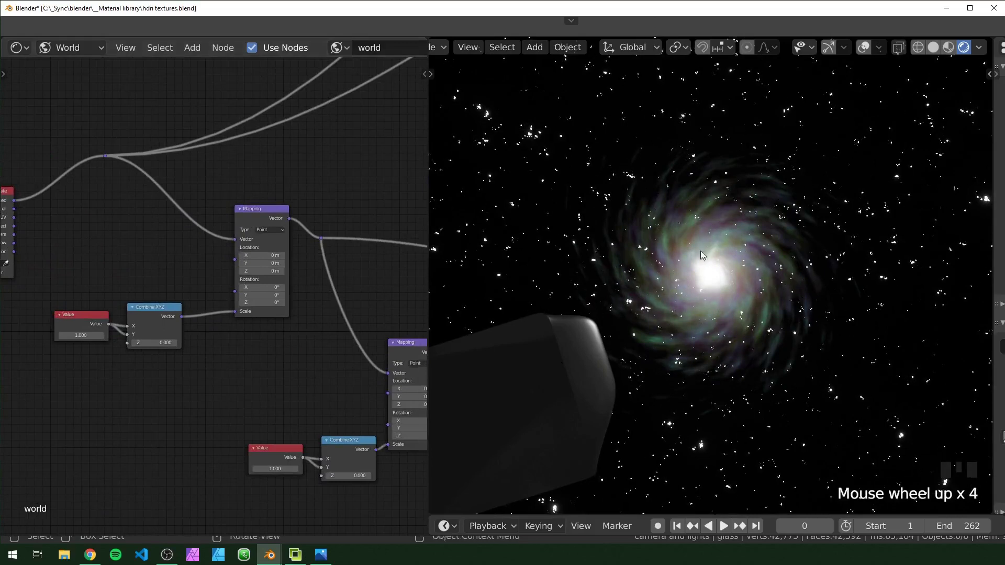
pyautogui.moveTo(263, 255); pyautogui.dragTo(259, 294)
pyautogui.moveTo(186, 361); pyautogui.dragTo(217, 357, button='middle')
pyautogui.moveTo(293, 297); pyautogui.dragTo(296, 298)
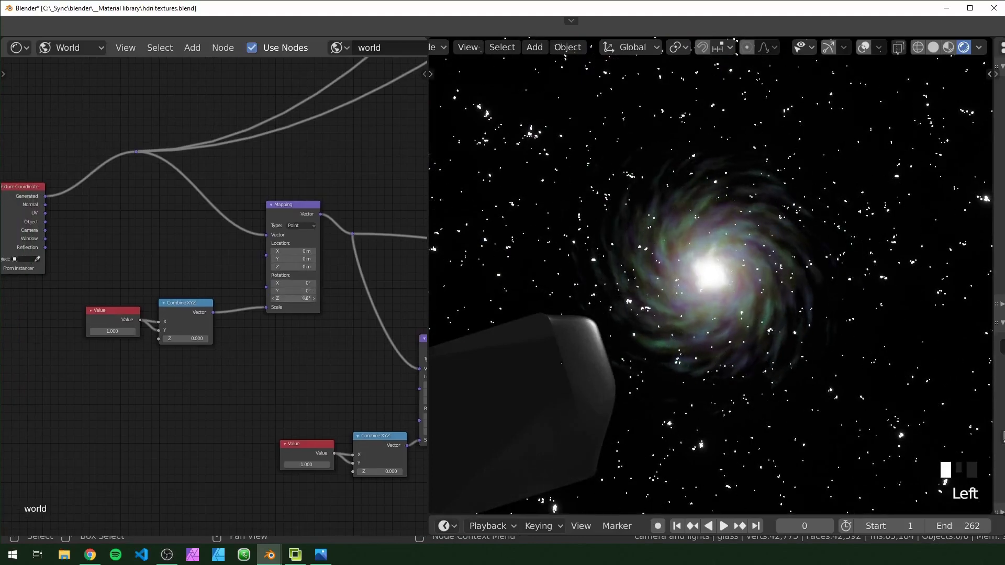
pyautogui.doubleClick(288, 298)
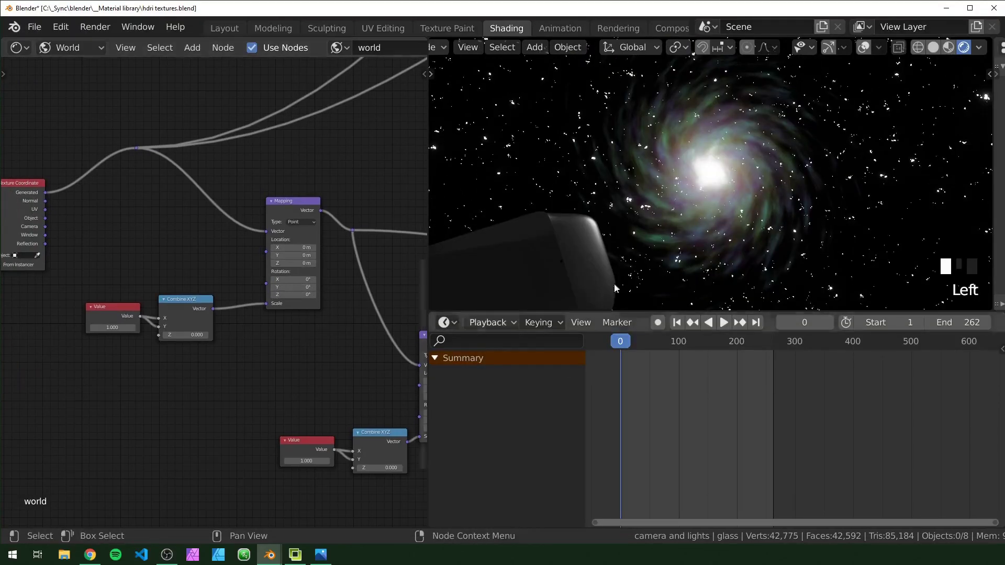
# - Insert a single keyframe on the first Mapping node's Z rotation of 0° at frame 0
pyautogui.scroll(4, 266, 309)
pyautogui.rightClick(225, 291)
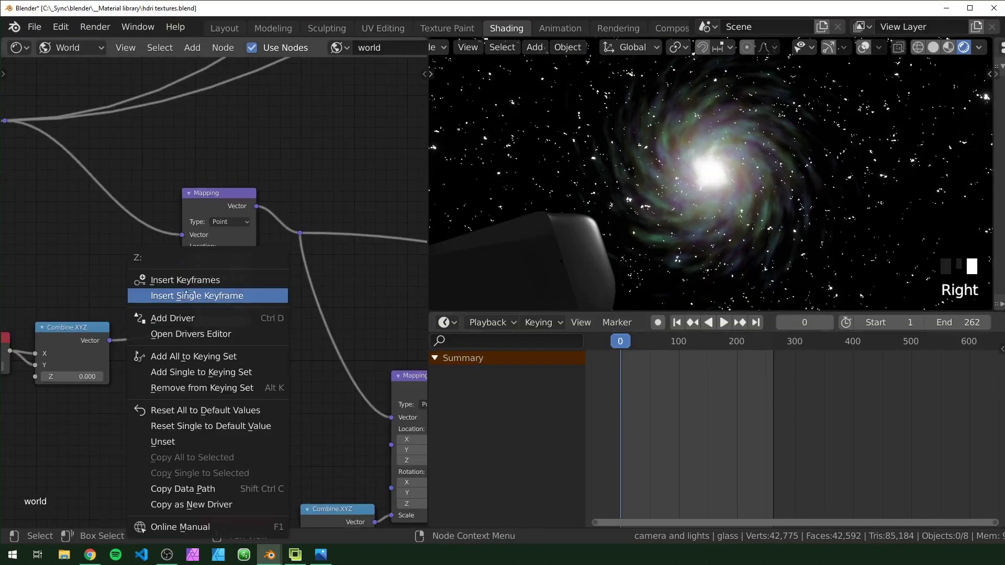
pyautogui.click(206, 296)
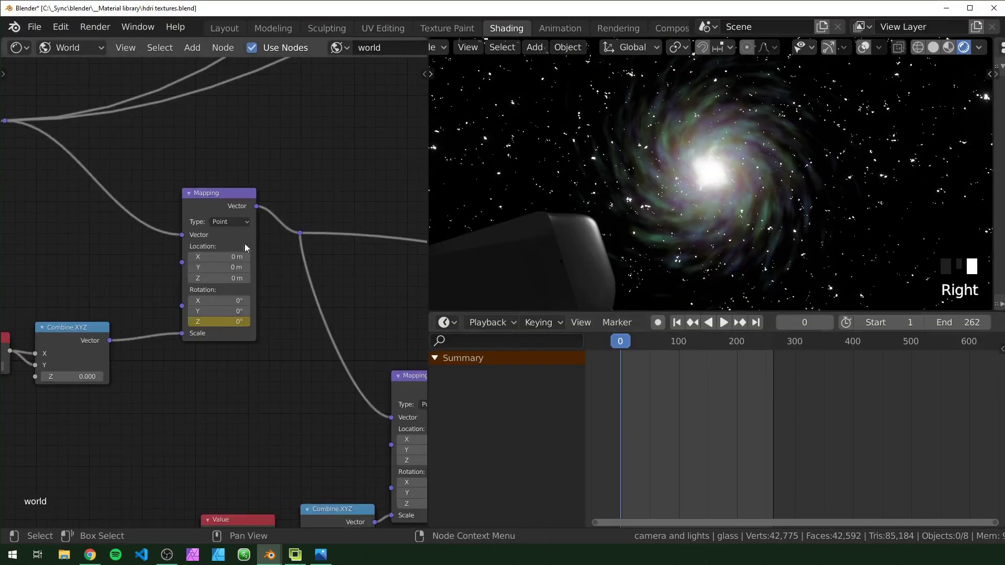
# - Move the current frame to 250 and set the animation's end frame to 250
pyautogui.click(773, 341)
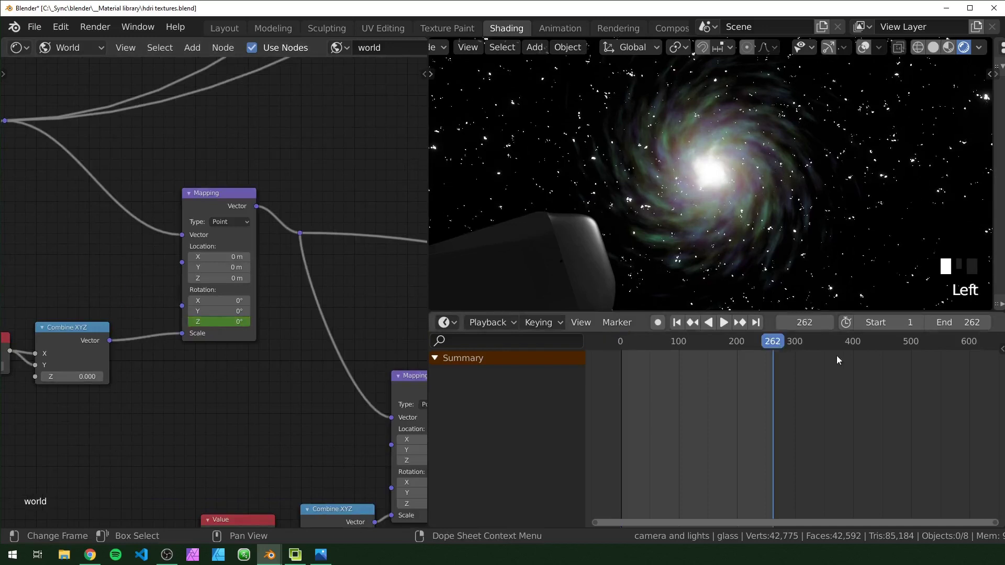
pyautogui.doubleClick(805, 322)
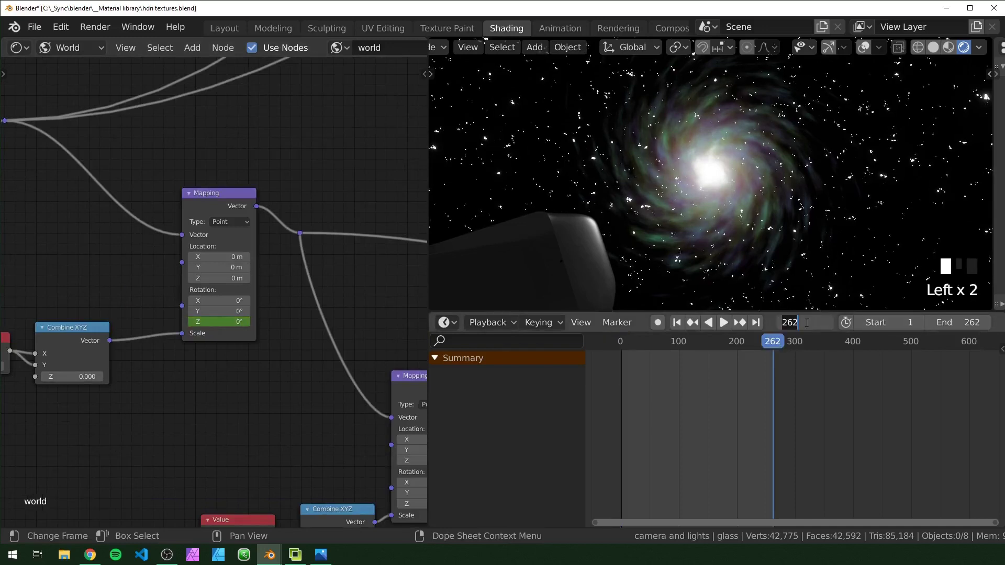
pyautogui.write('250')
pyautogui.press('Return')
pyautogui.click(967, 323)
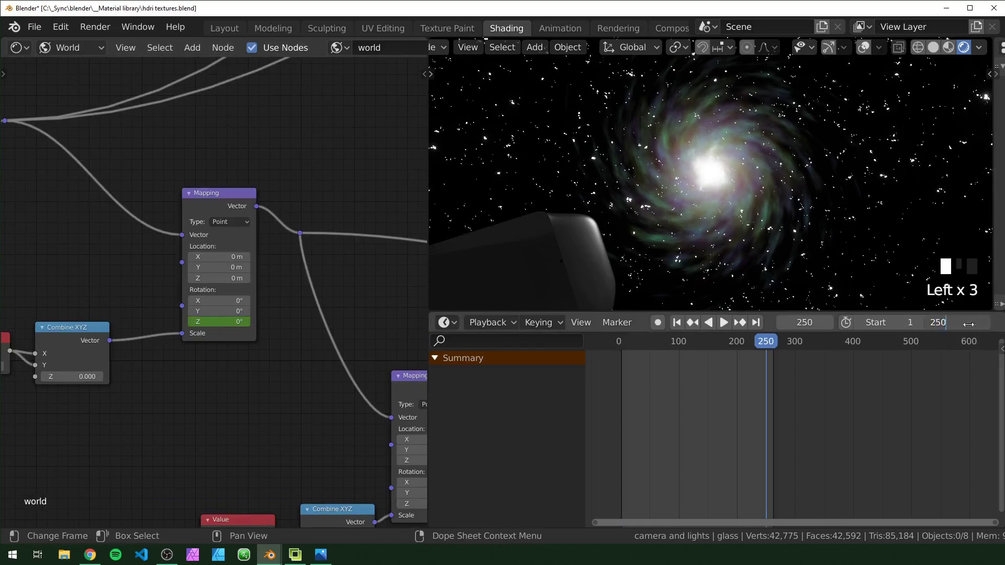
pyautogui.press('Return')
# - Keyframe the galaxy Mapping node's Z rotation at 360° on frame 250 and set the keyframes to Linear interpolation
pyautogui.click(228, 319)
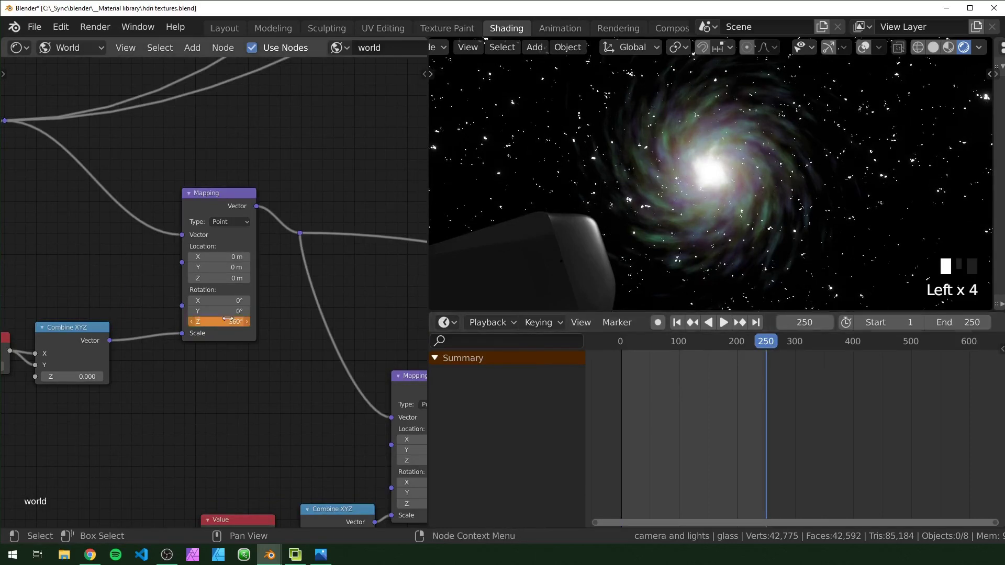
pyautogui.press('i')
pyautogui.click(224, 194)
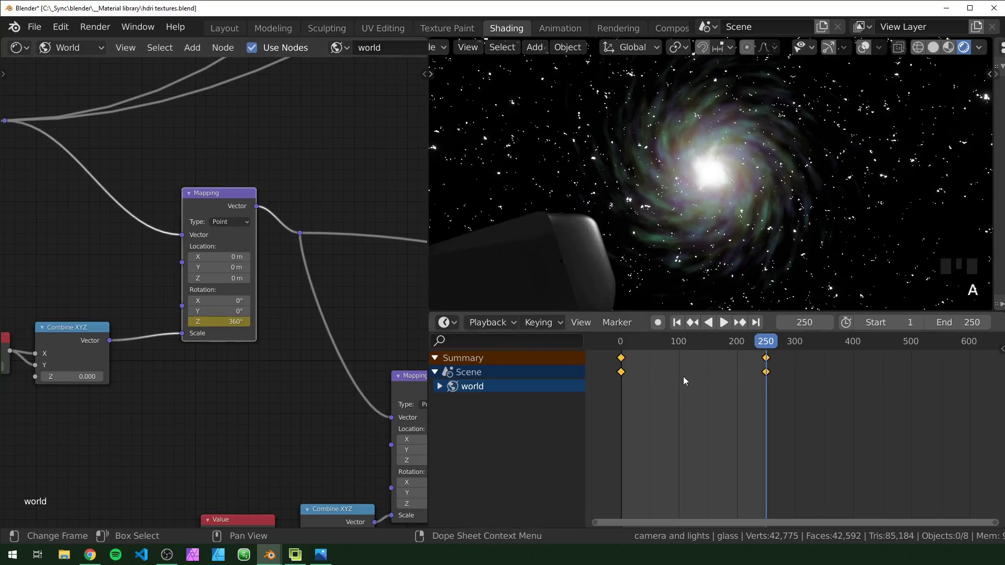
pyautogui.press('t')
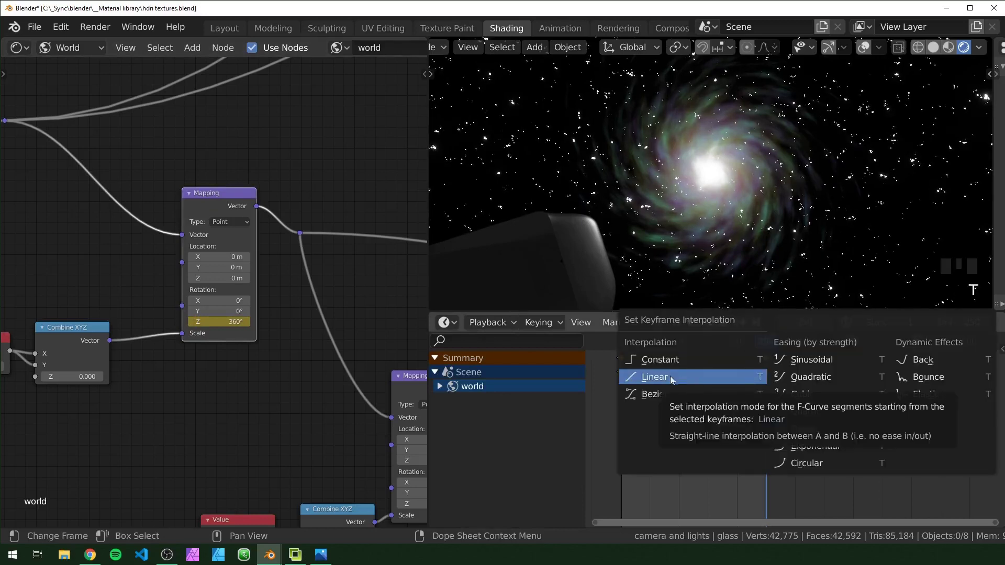
pyautogui.click(678, 378)
# - Play back the galaxy's keyframed rotation and stop it
pyautogui.press('space')
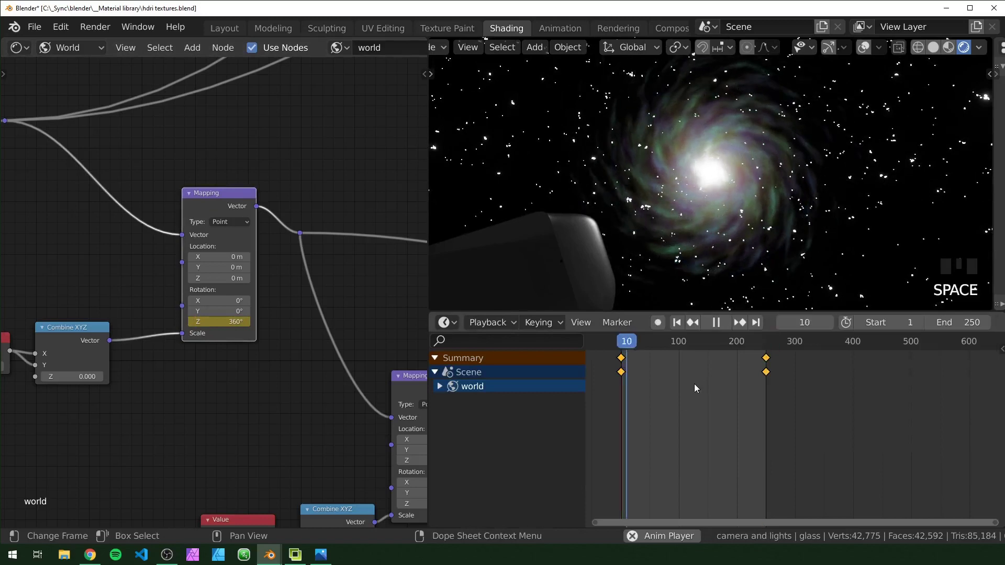
pyautogui.press('Left')
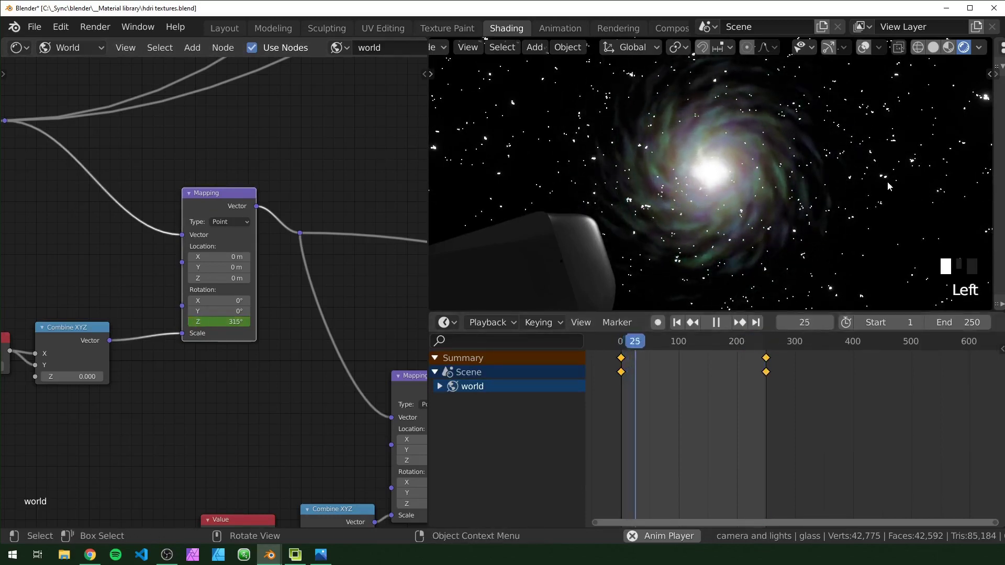
pyautogui.press('space')
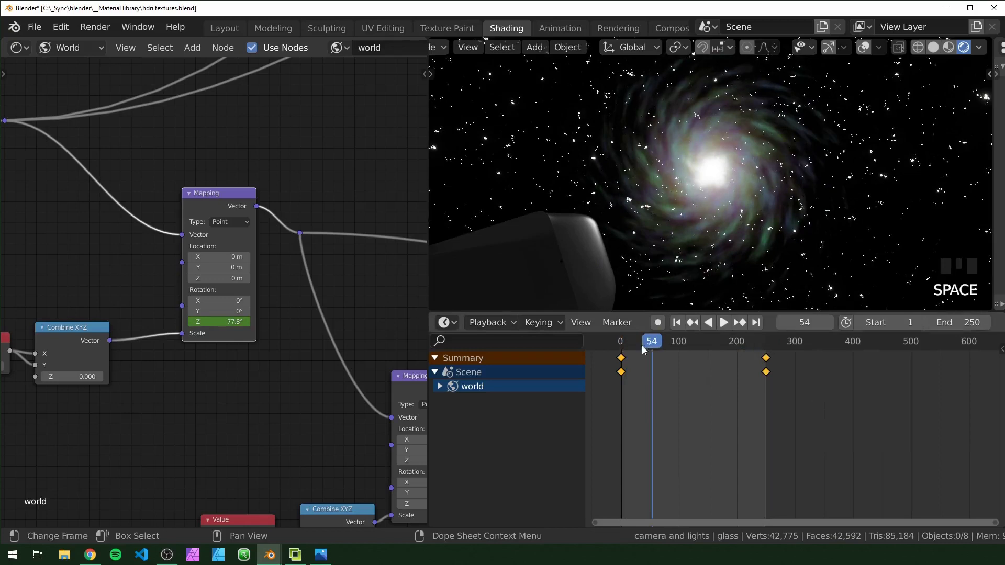
# - Return to frame 0 and delete both keyframes of the Mapping node's Z rotation
pyautogui.press('Left')
pyautogui.press('x')
pyautogui.click(680, 382)
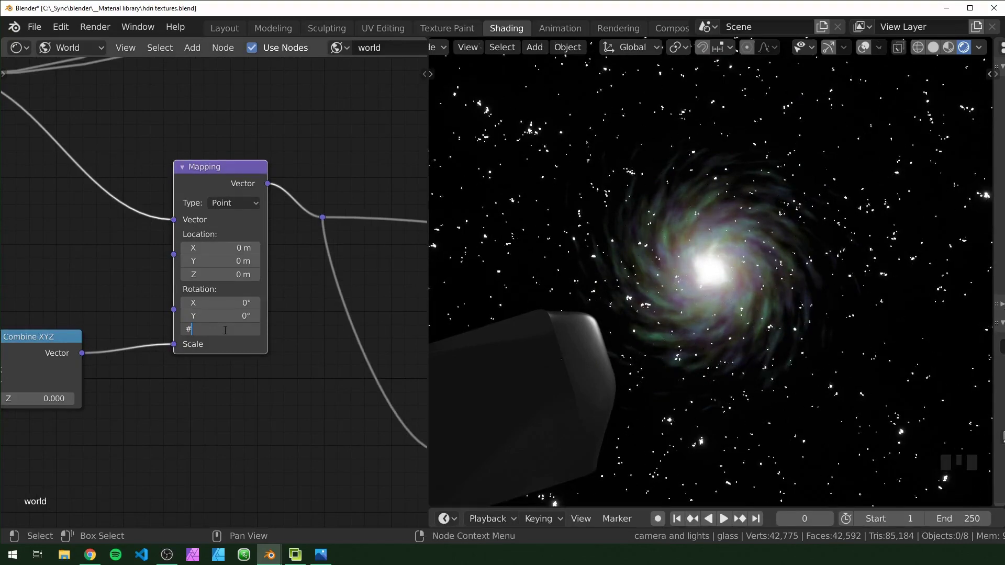
# - Drive the Mapping node's Z rotation with #frame, play the animation, and slow the expression to frame / 200
pyautogui.write('me')
pyautogui.press('Return')
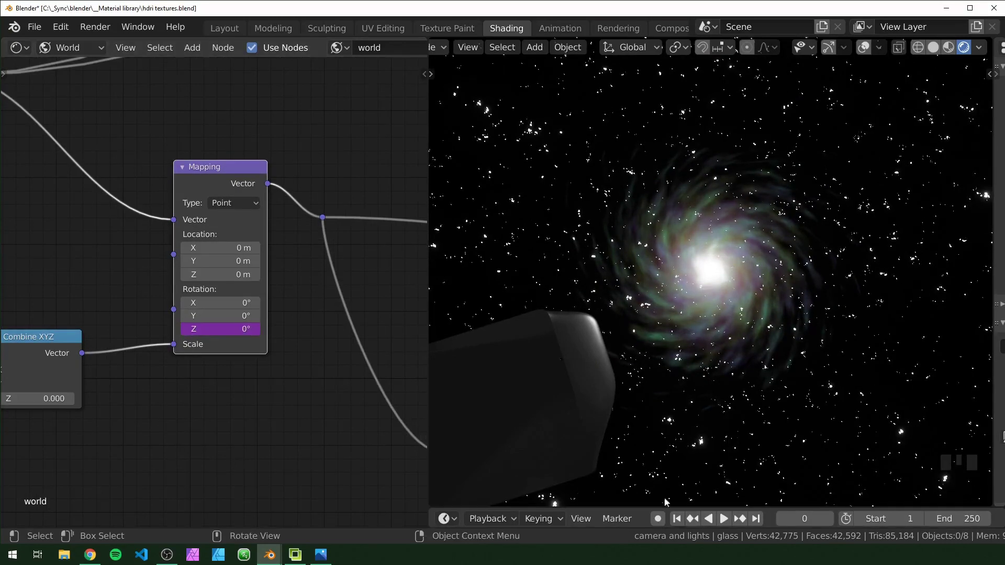
pyautogui.press('space')
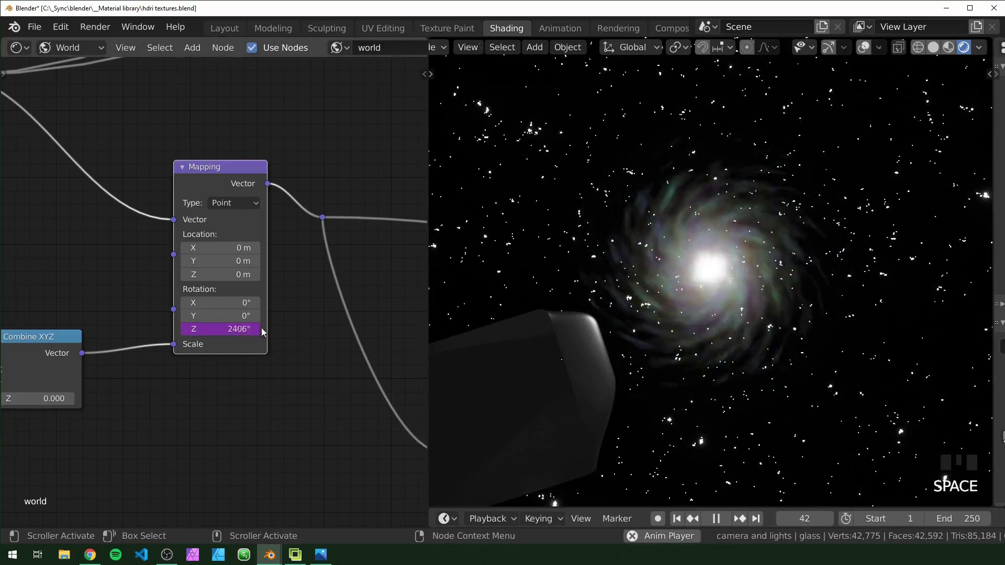
pyautogui.click(241, 329)
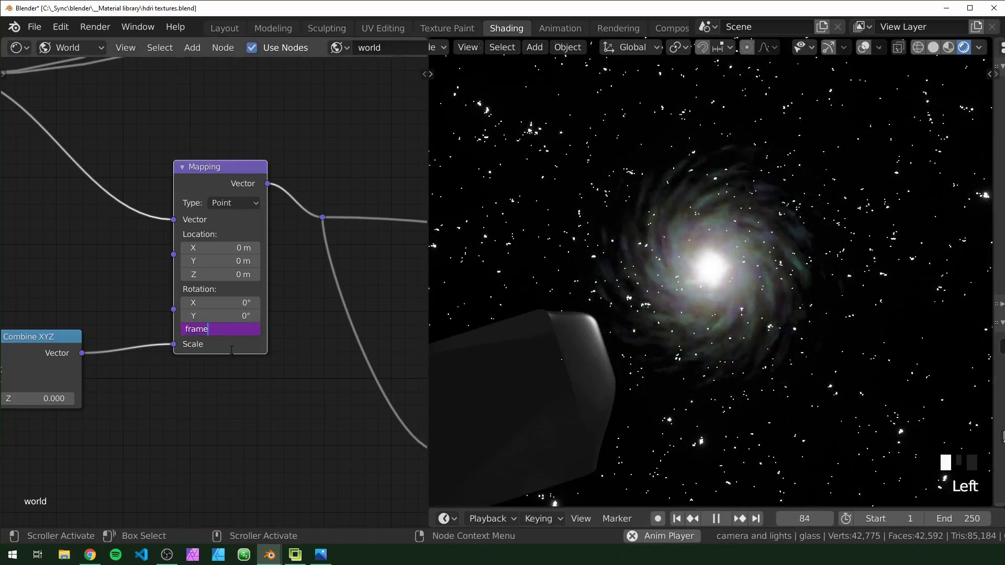
pyautogui.write('/')
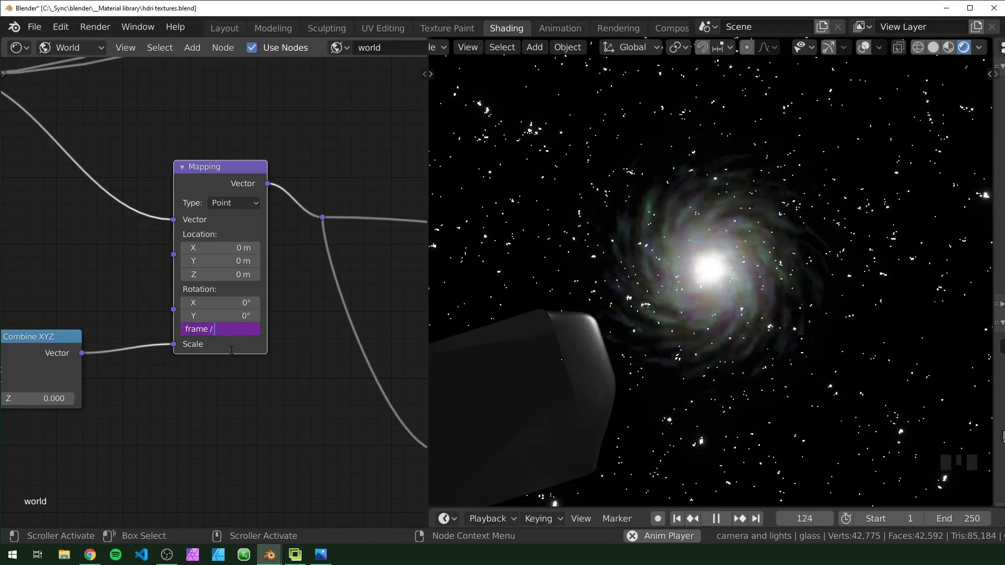
pyautogui.write('200')
pyautogui.press('Return')
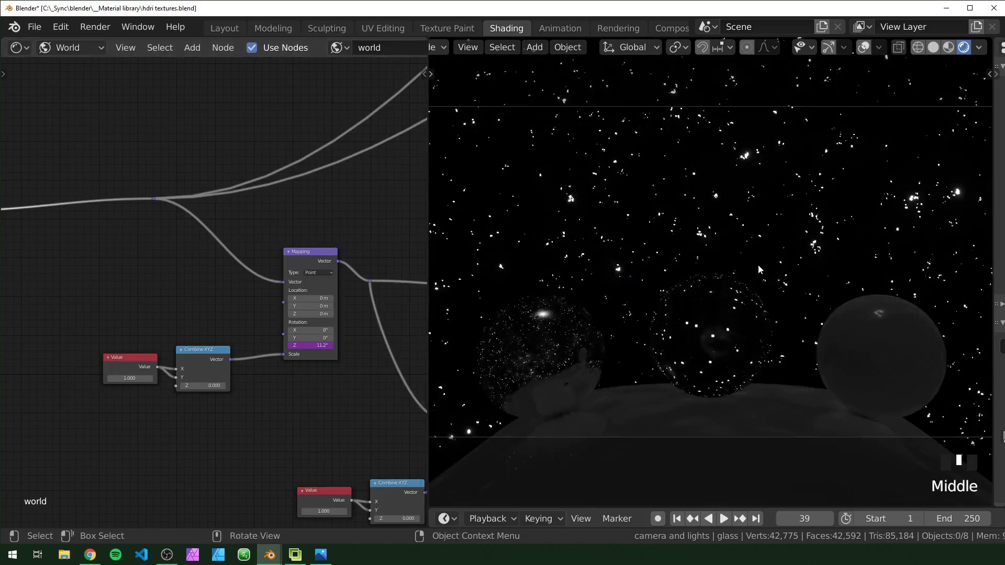
# - Duplicate the galaxy's Mapping node and insert the copy directly after the Texture Coordinate node, ahead of the branching links
pyautogui.scroll(-6, 758, 265)
pyautogui.moveTo(758, 276)
pyautogui.mouseDown(button='middle')
pyautogui.moveTo(759, 241)
pyautogui.moveTo(751, 266)
pyautogui.mouseUp(button='middle')
pyautogui.scroll(-6, 758, 240)
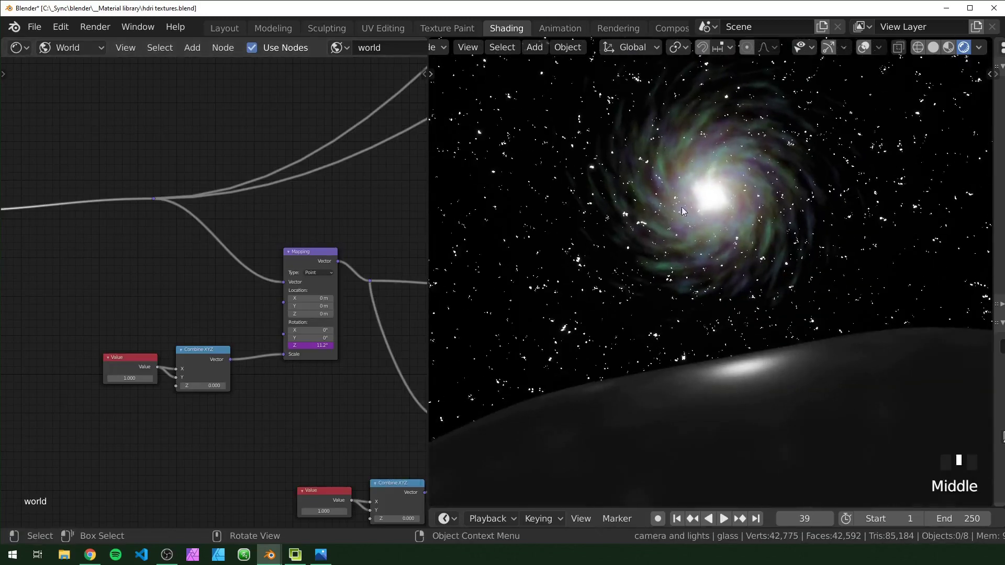
pyautogui.scroll(-2, 253, 327)
pyautogui.moveTo(147, 296); pyautogui.dragTo(201, 323, button='middle')
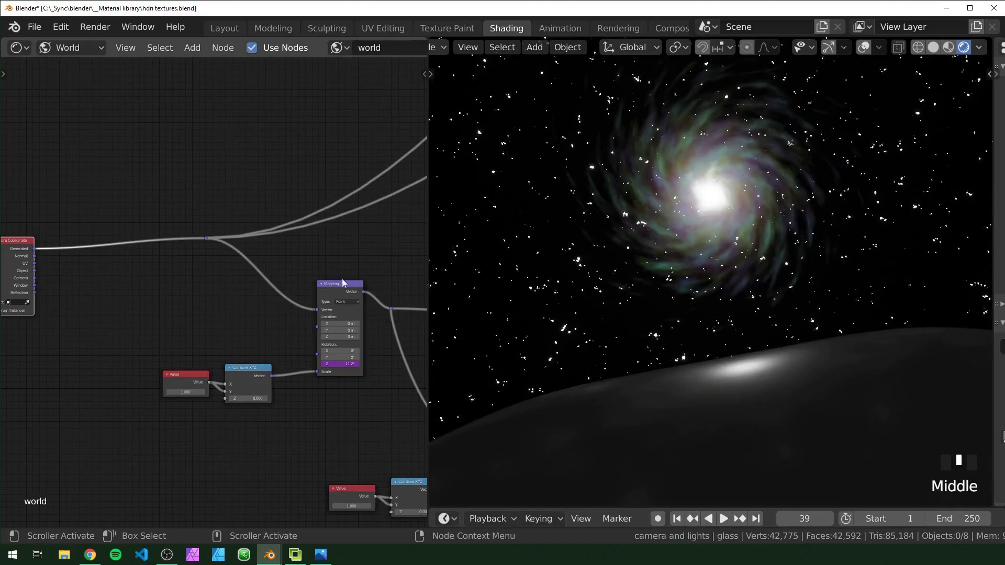
pyautogui.click(350, 226)
pyautogui.hotkey('shift', 'd')
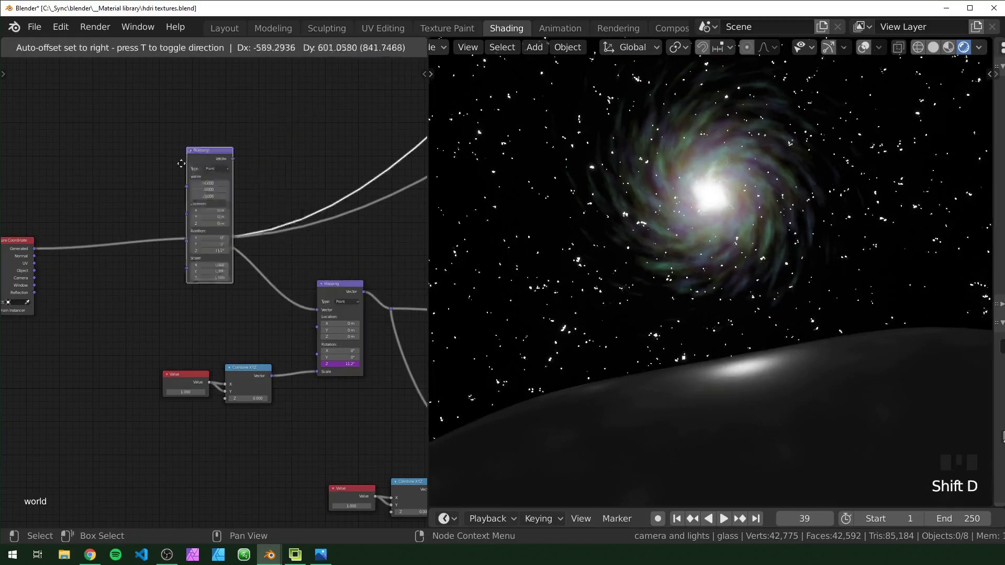
pyautogui.click(99, 205)
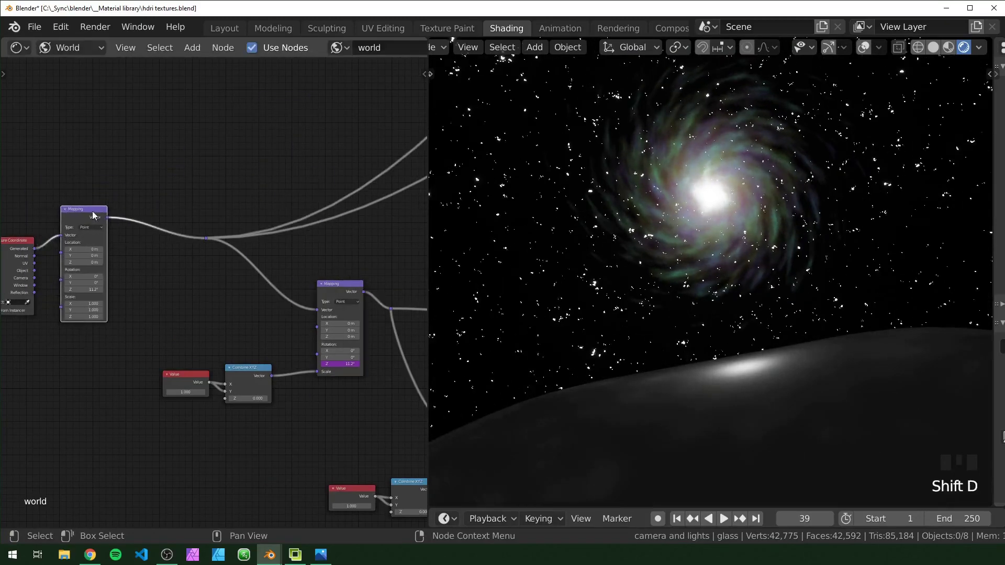
pyautogui.moveTo(94, 215); pyautogui.dragTo(102, 237)
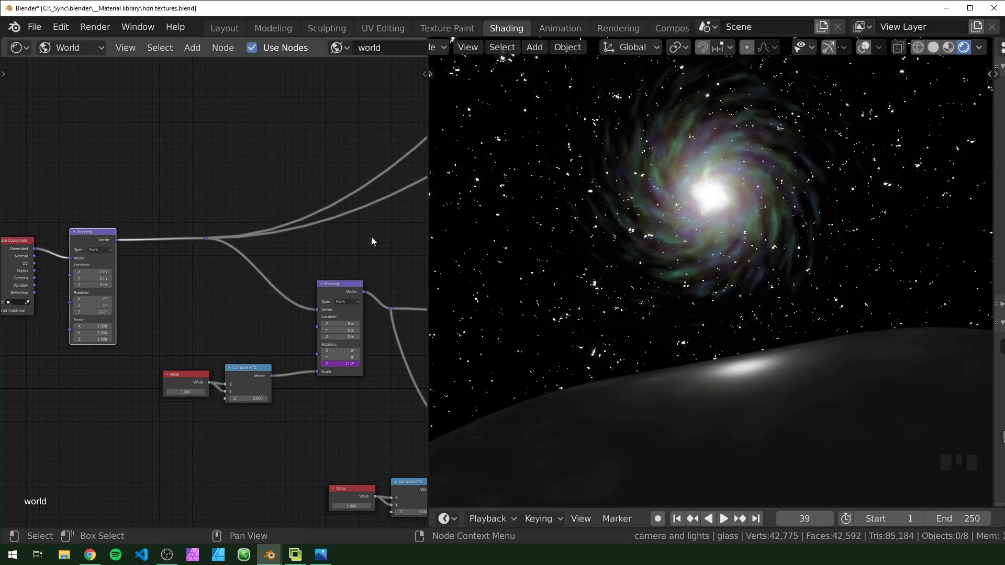
# - Reset the new Mapping node to its default values and set its X rotation to about 85.8°
pyautogui.press('BackSpace')
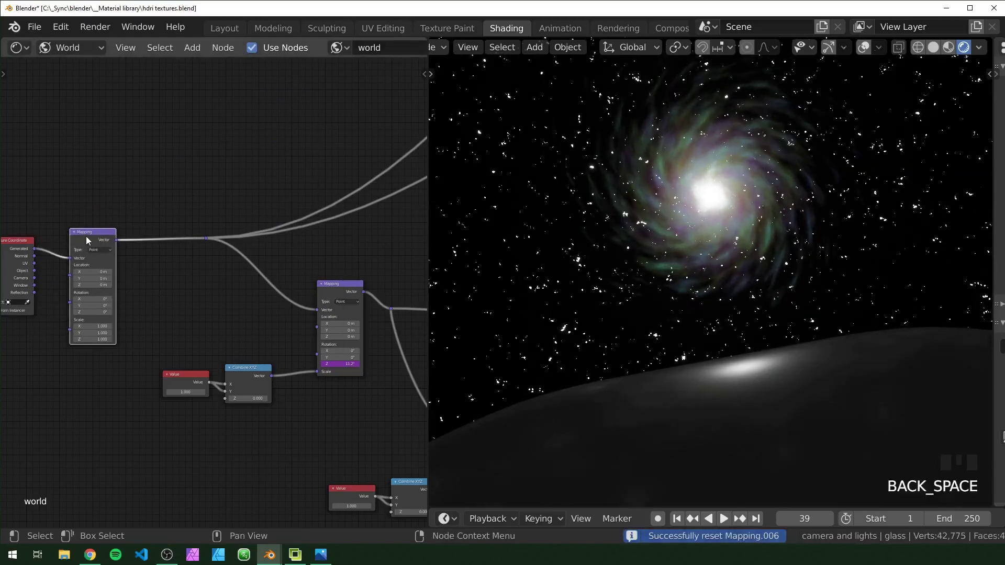
pyautogui.moveTo(87, 305); pyautogui.dragTo(157, 297)
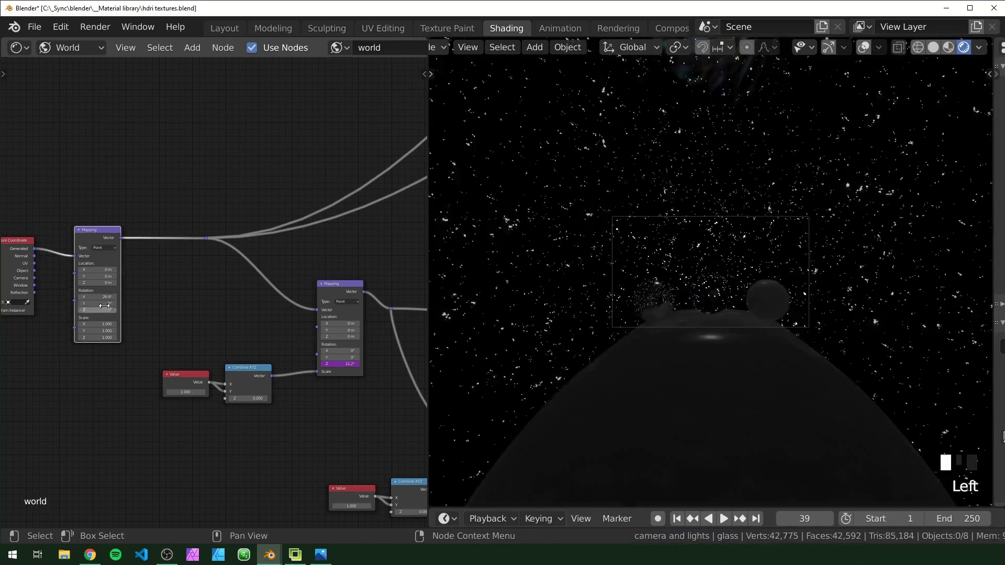
pyautogui.moveTo(93, 297); pyautogui.dragTo(97, 297)
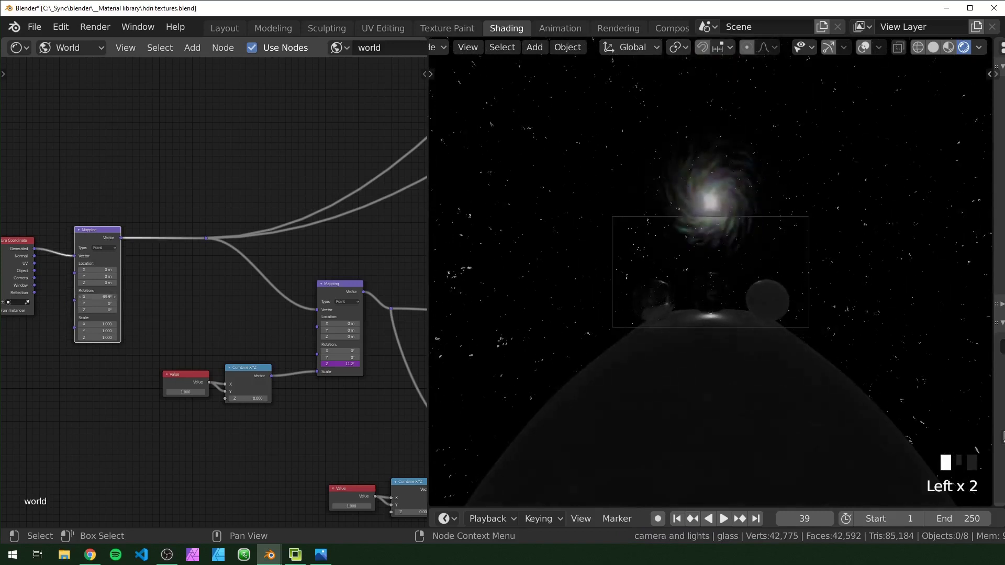
# - Play the animation and fine-tune the Value node that feeds the scale of the driven Mapping node
pyautogui.scroll(7, 710, 272)
pyautogui.moveTo(252, 453); pyautogui.dragTo(169, 433, button='middle')
pyautogui.press('space')
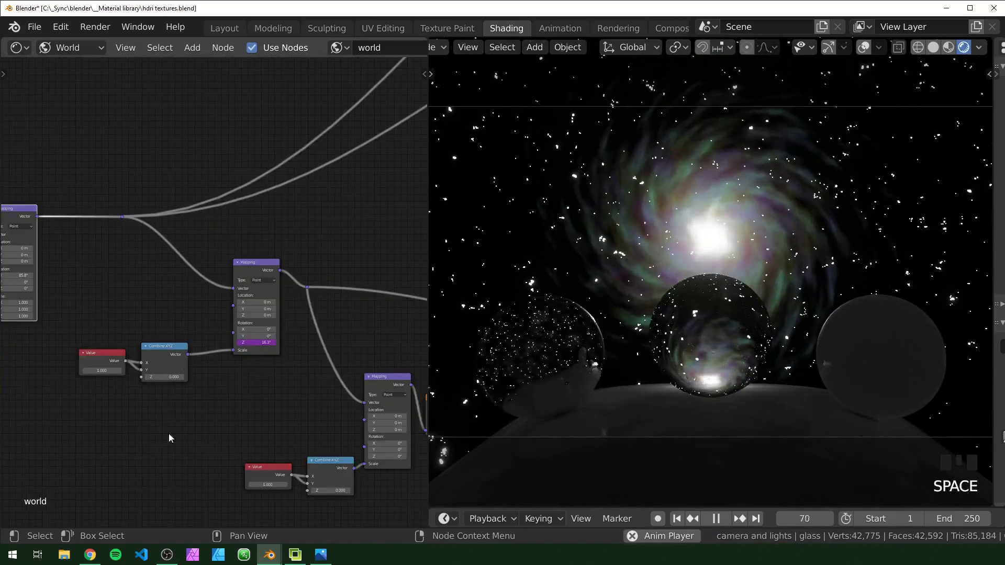
pyautogui.scroll(4, 204, 399)
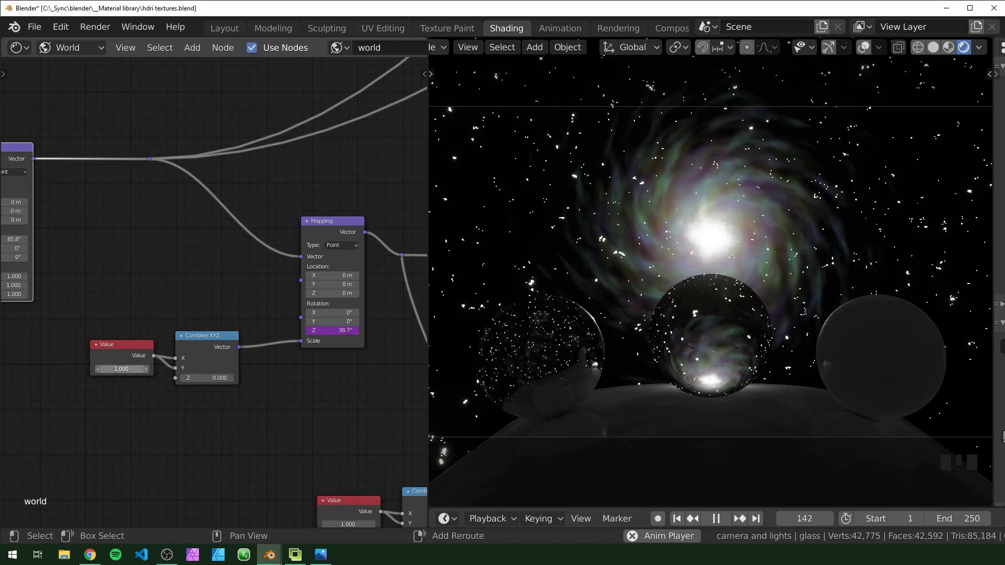
pyautogui.keyDown('shift'); pyautogui.moveTo(121, 369); pyautogui.dragTo(99, 369); pyautogui.keyUp('shift')
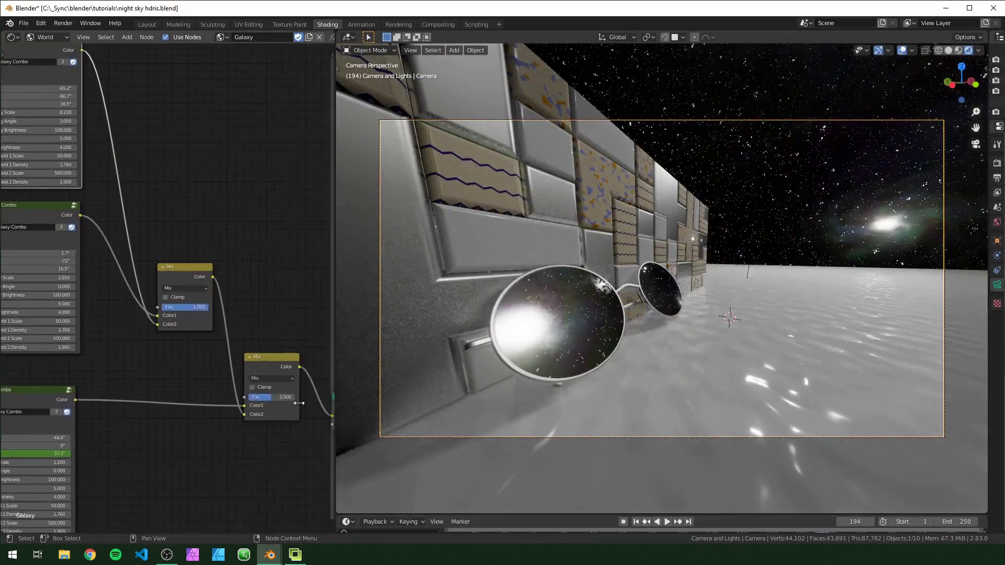
# - In the Galaxy world, set the upper Mix node's blending mode to Screen and open the lower Mix node's blending modes
pyautogui.click(185, 288)
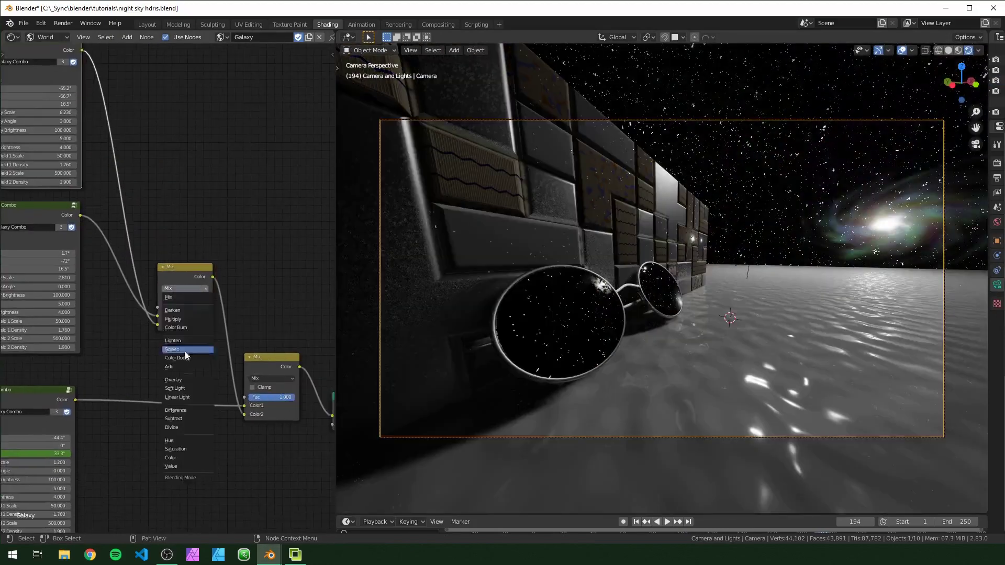
pyautogui.click(185, 356)
pyautogui.click(269, 378)
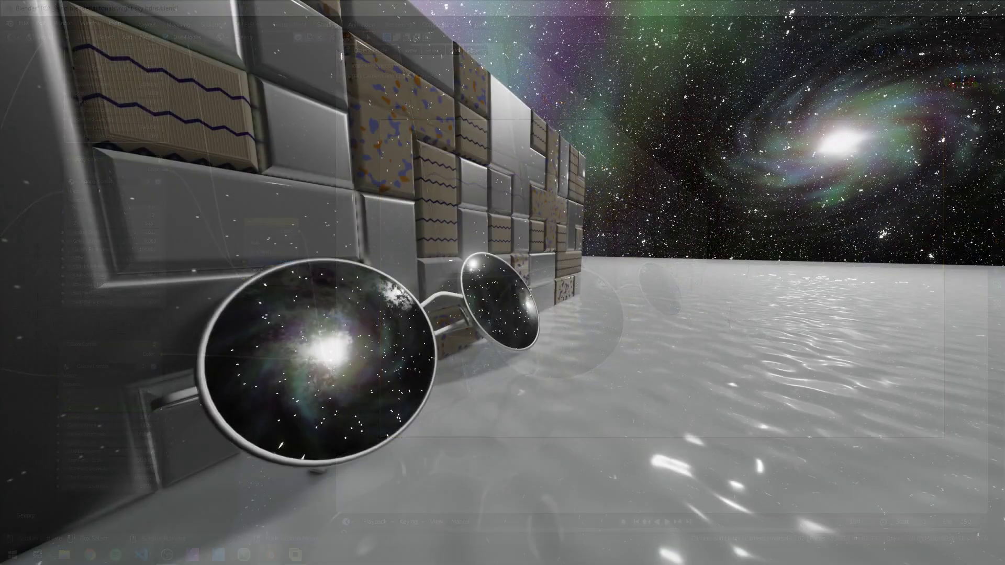